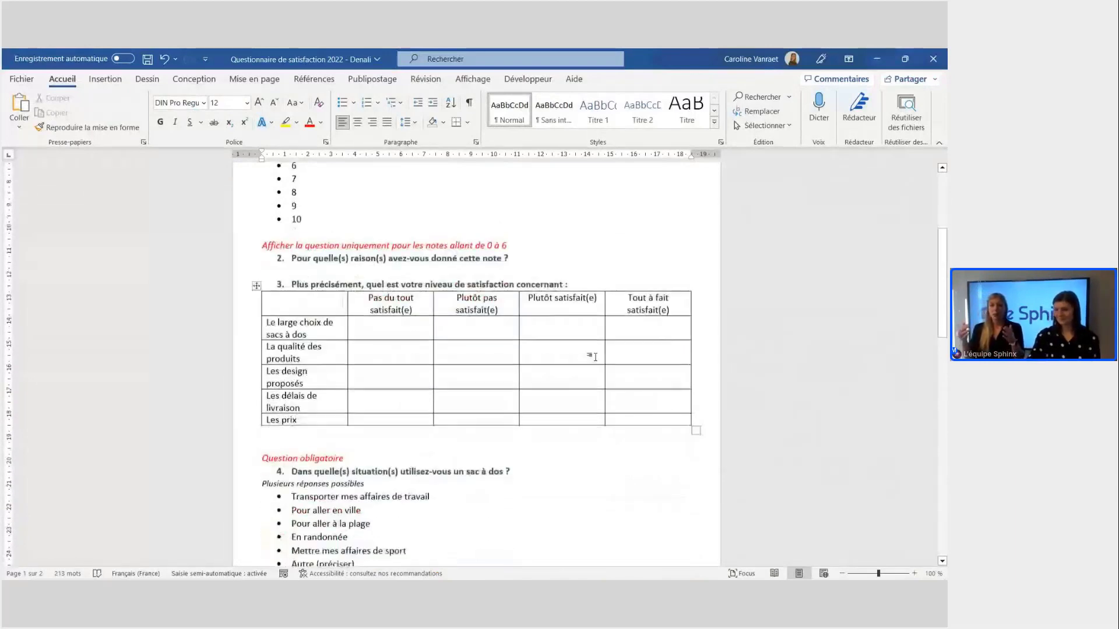
Read through the Denali satisfaction questionnaire, from the 0 to 10 rating question to the 2023 collection suggestions question.
scroll(583, 355, "down", 10)
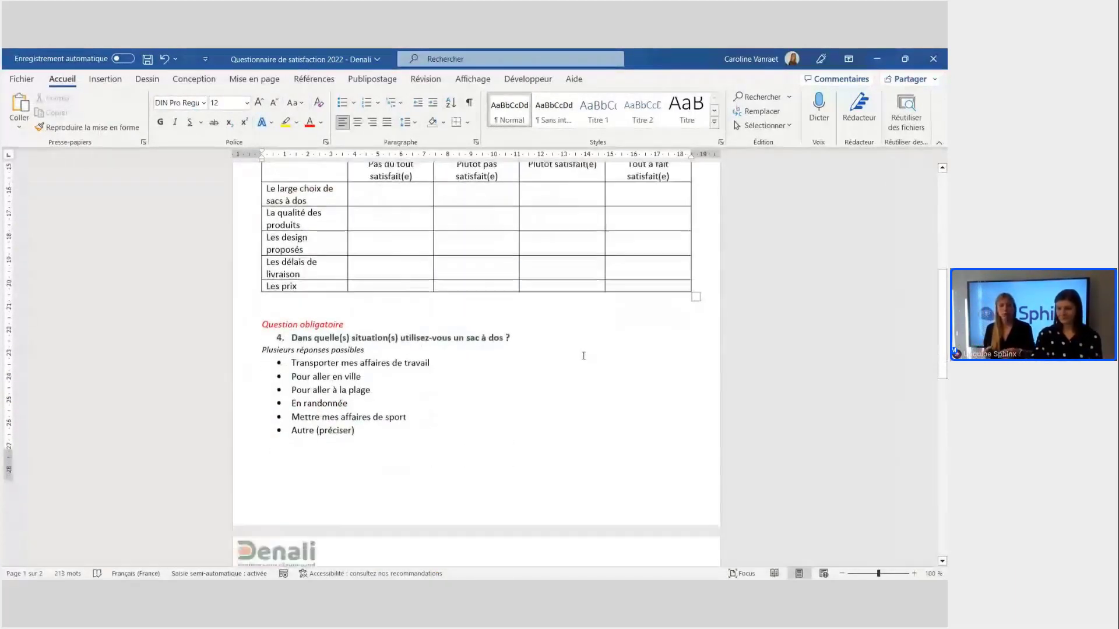
scroll(583, 355, "down", 3)
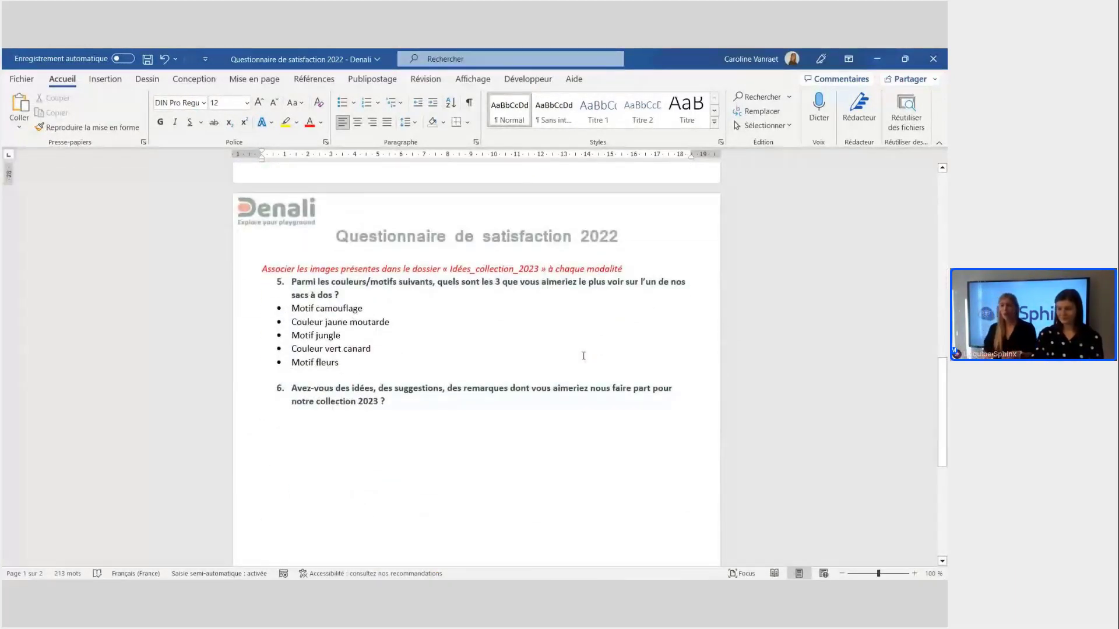
scroll(583, 355, "up", 20)
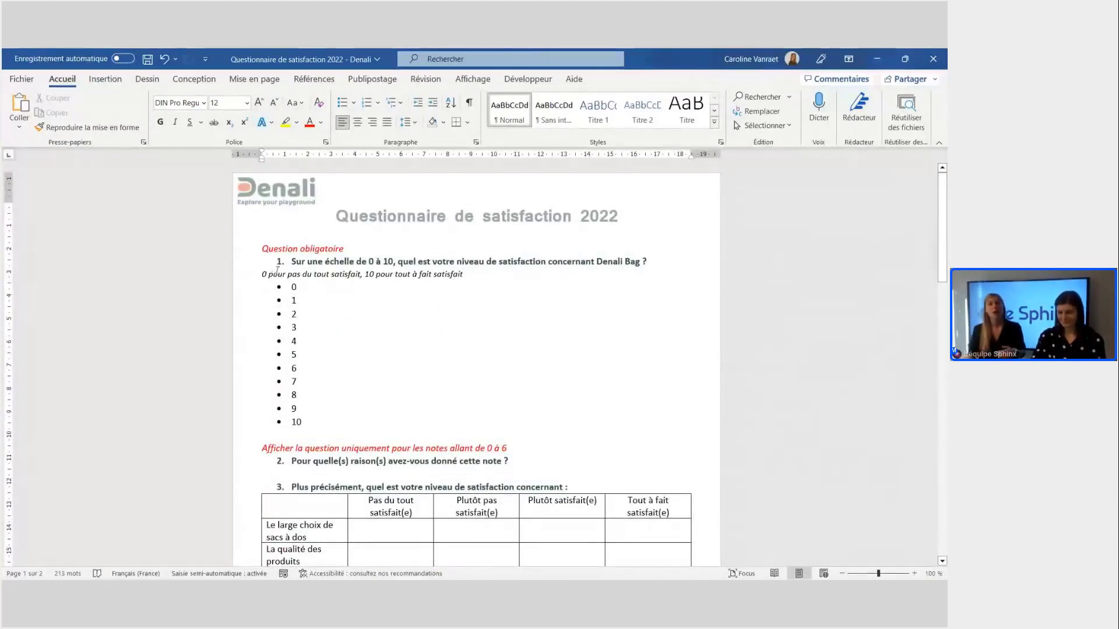
scroll(335, 324, "down", 2)
scroll(334, 324, "down", 9)
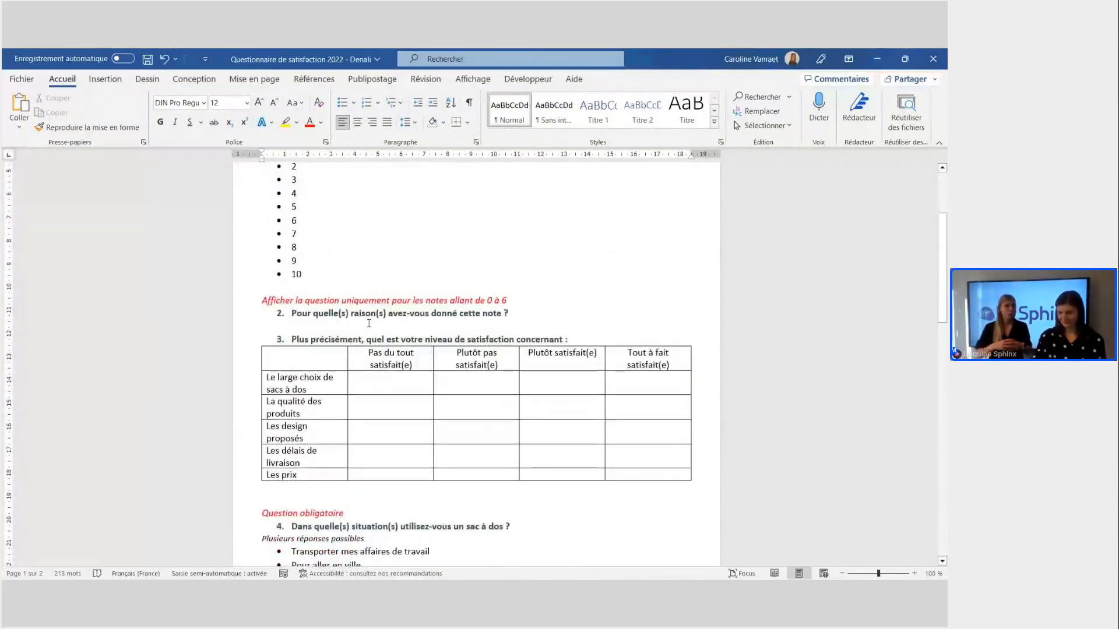
scroll(493, 340, "up", 2)
scroll(492, 339, "down", 7)
scroll(493, 340, "up", 10)
scroll(493, 340, "up", 6)
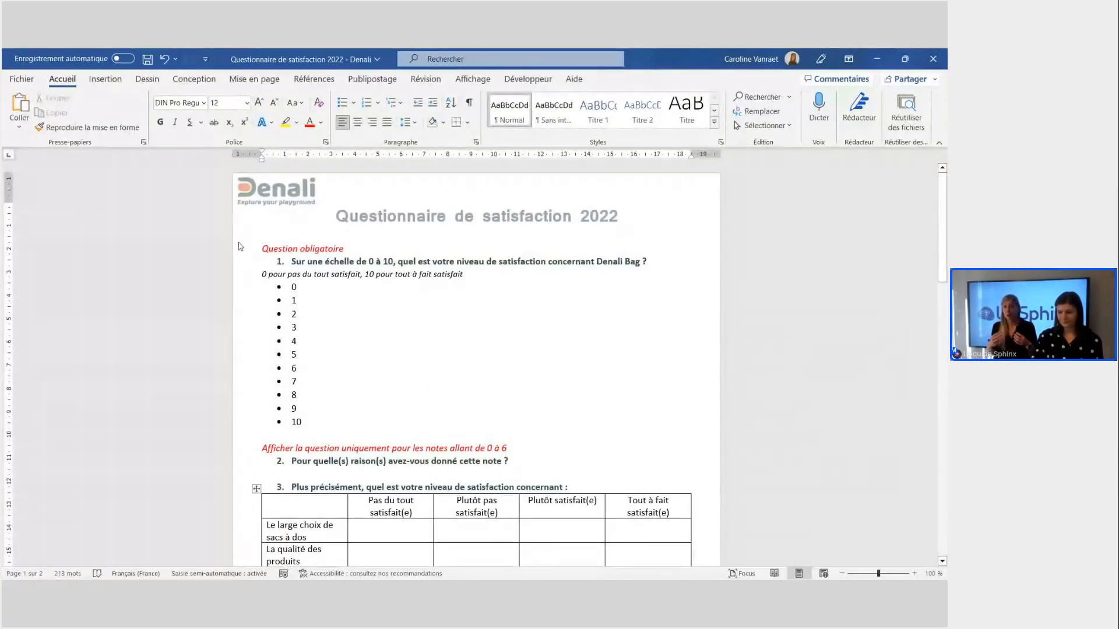
Examine the mandatory-question note, the 0 to 10 scale hint and the display condition above question 2.
left_click_drag(257, 249, 349, 251)
left_click(315, 382)
left_click(260, 275)
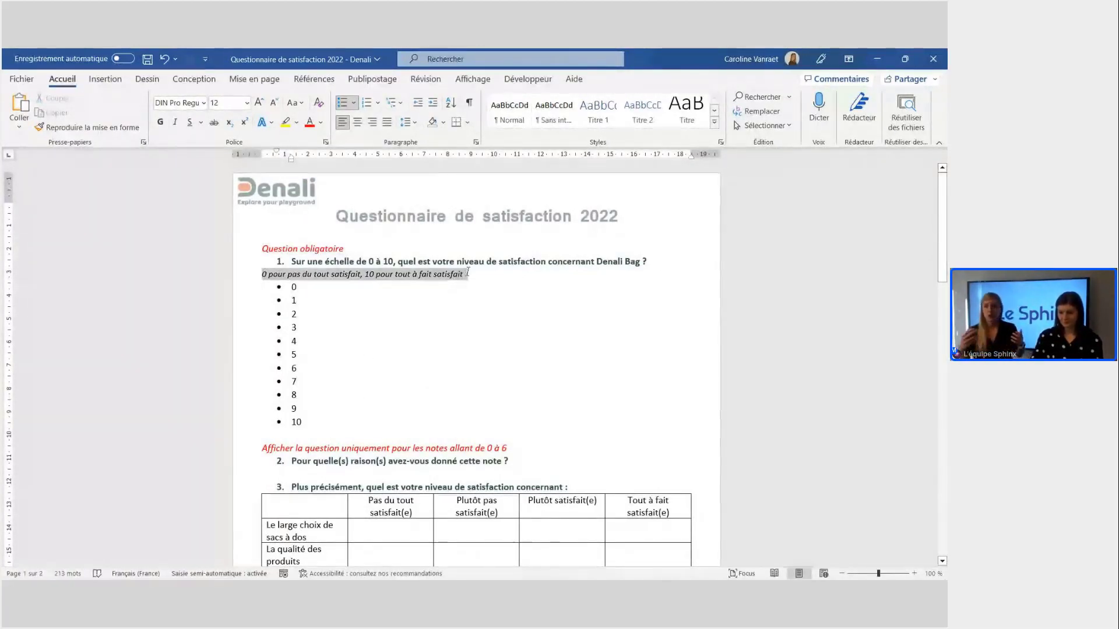
left_click(262, 448)
left_click_drag(262, 447, 512, 448)
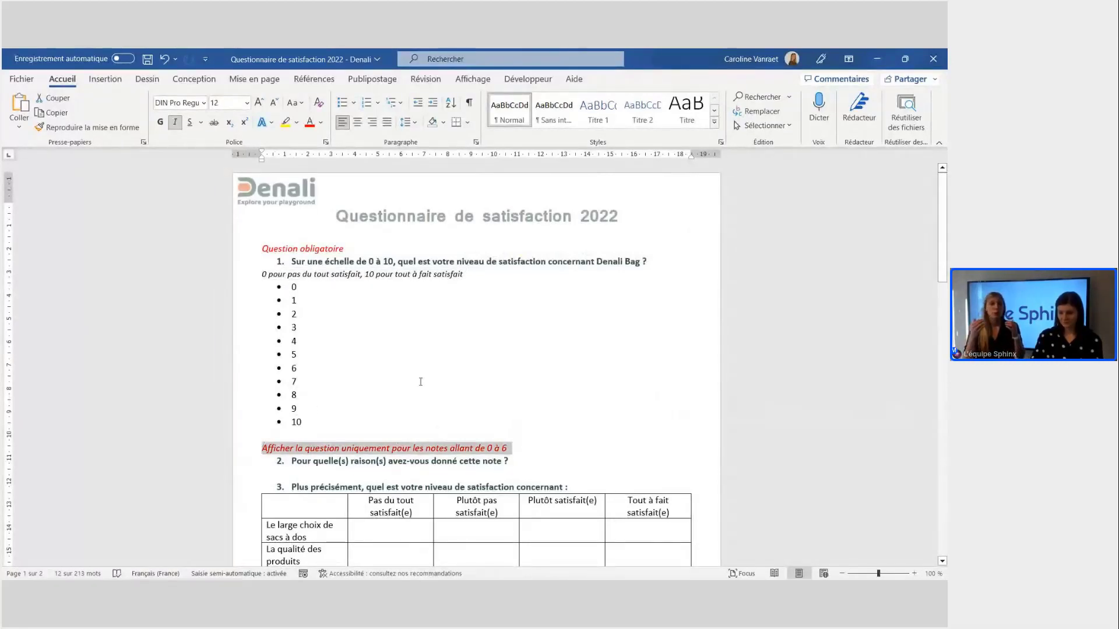
left_click(403, 372)
scroll(403, 371, "down", 1)
scroll(403, 372, "up", 1)
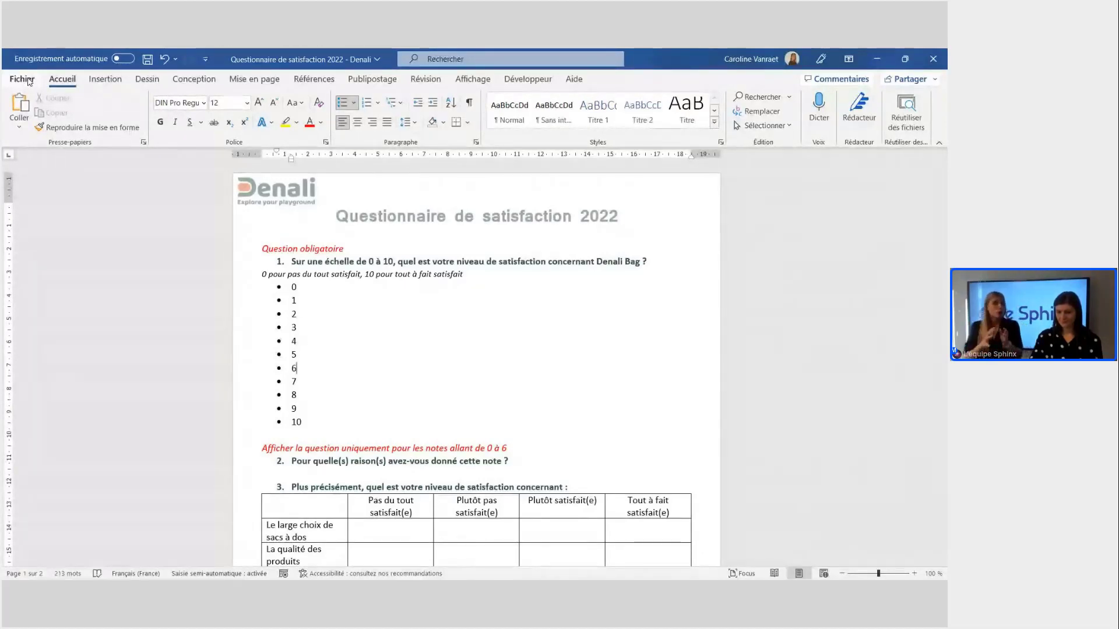
left_click(23, 79)
left_click(54, 244)
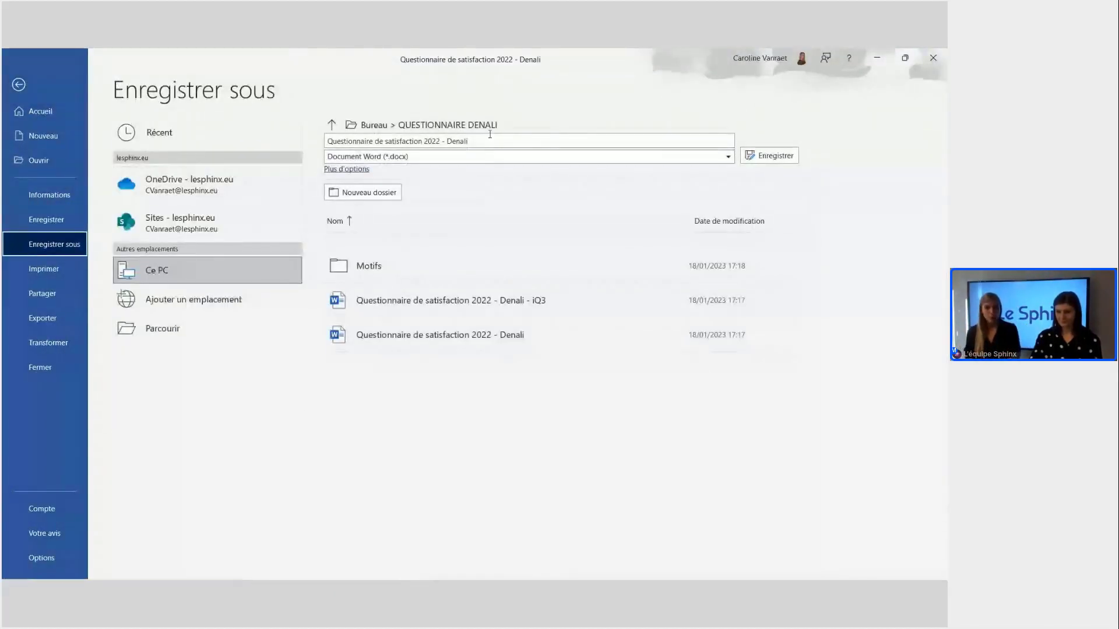
left_click(528, 138)
left_click(529, 139)
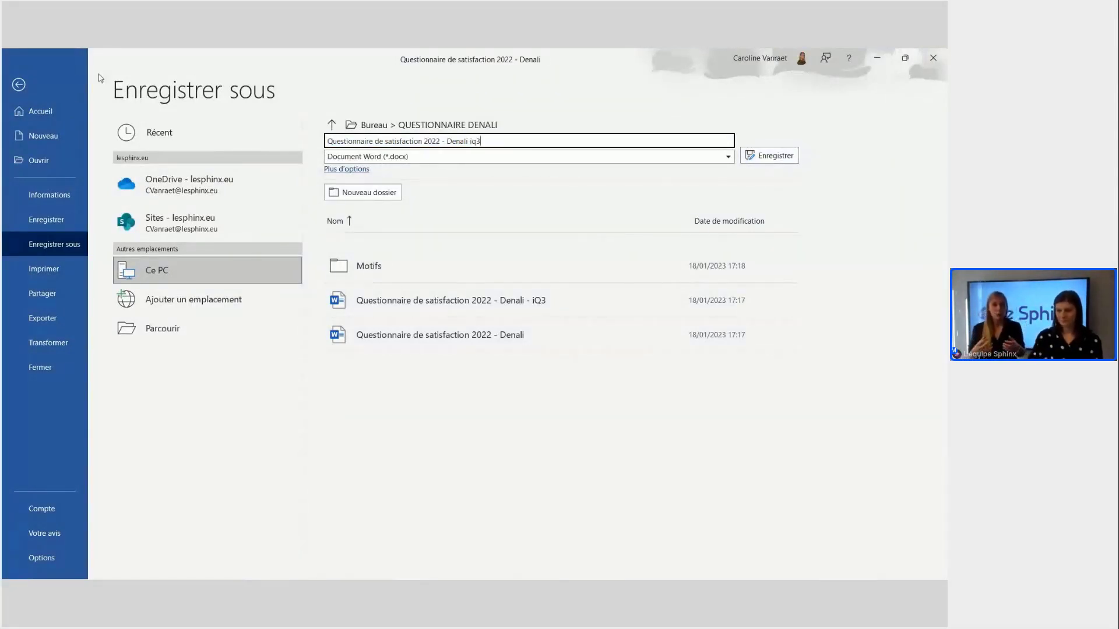
left_click(19, 85)
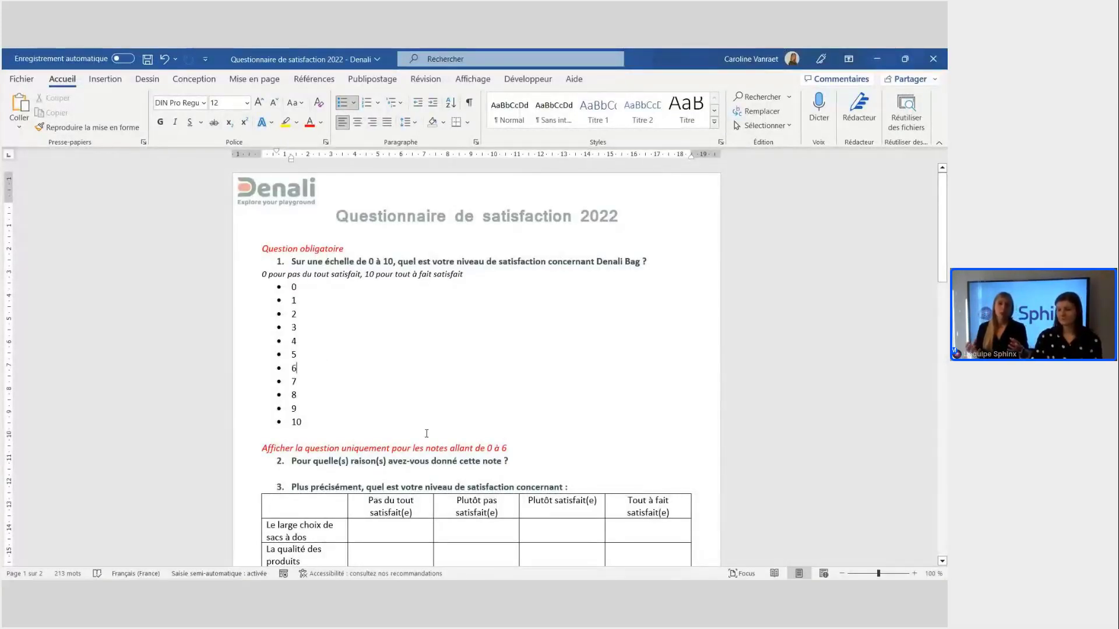
Switch to the open document "Questionnaire de satisfaction 2022 - Denali - iQ3".
scroll(427, 433, "down", 1)
scroll(432, 434, "up", 1)
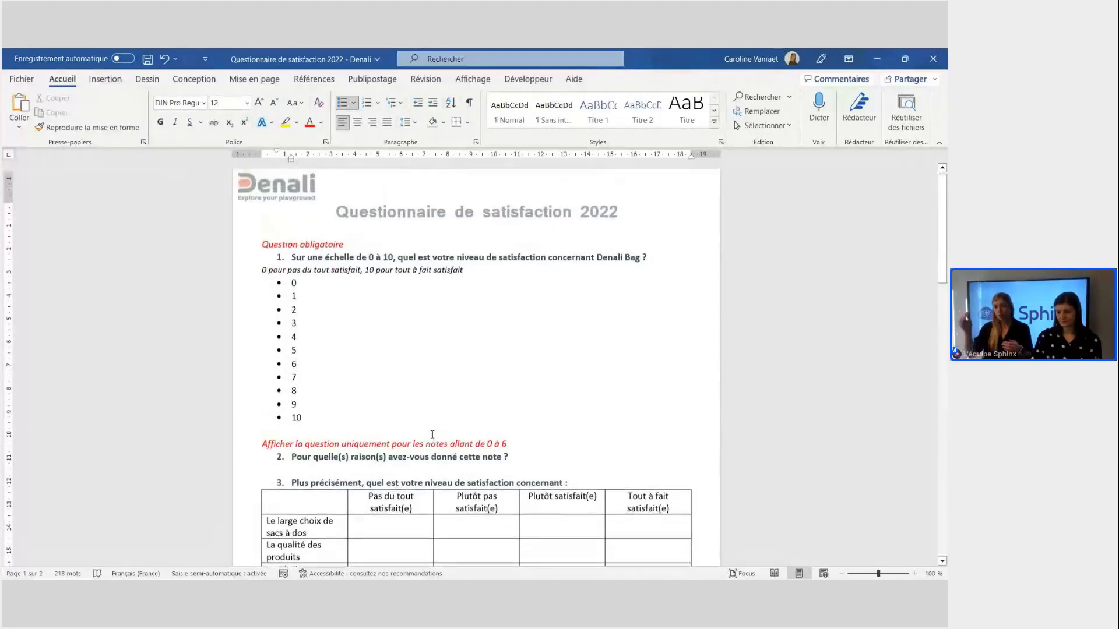
mouse_move(467, 581)
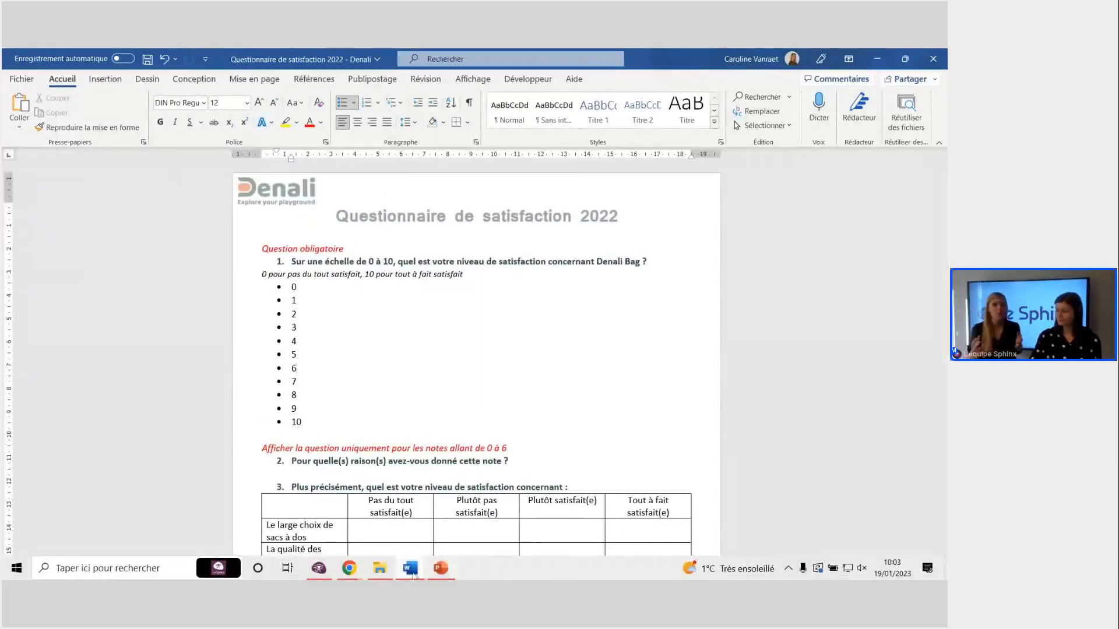
mouse_move(411, 576)
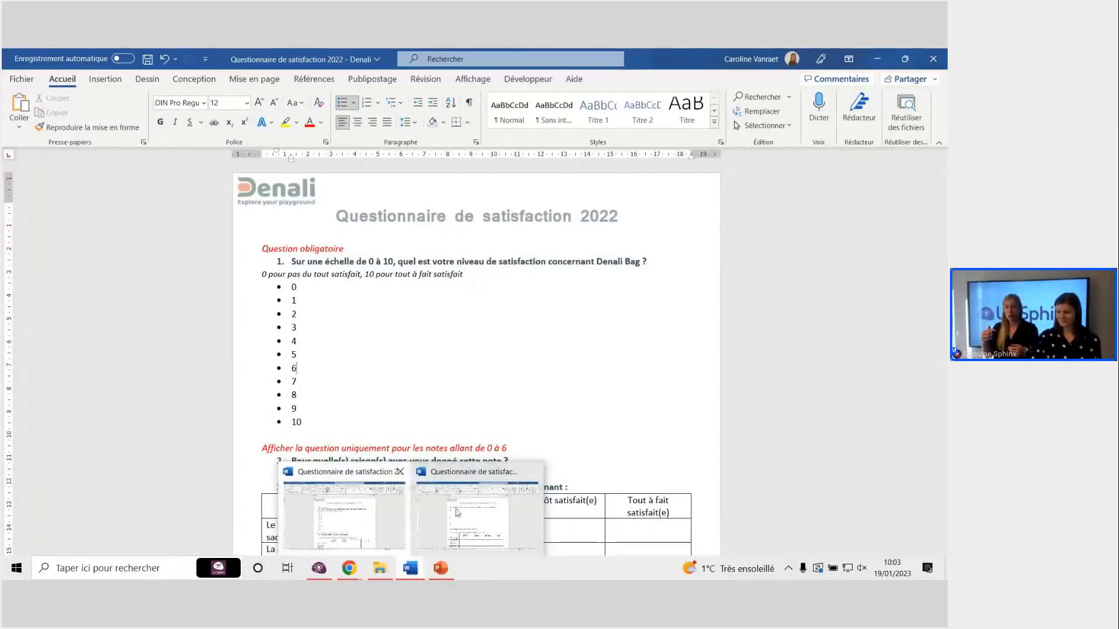
left_click(476, 510)
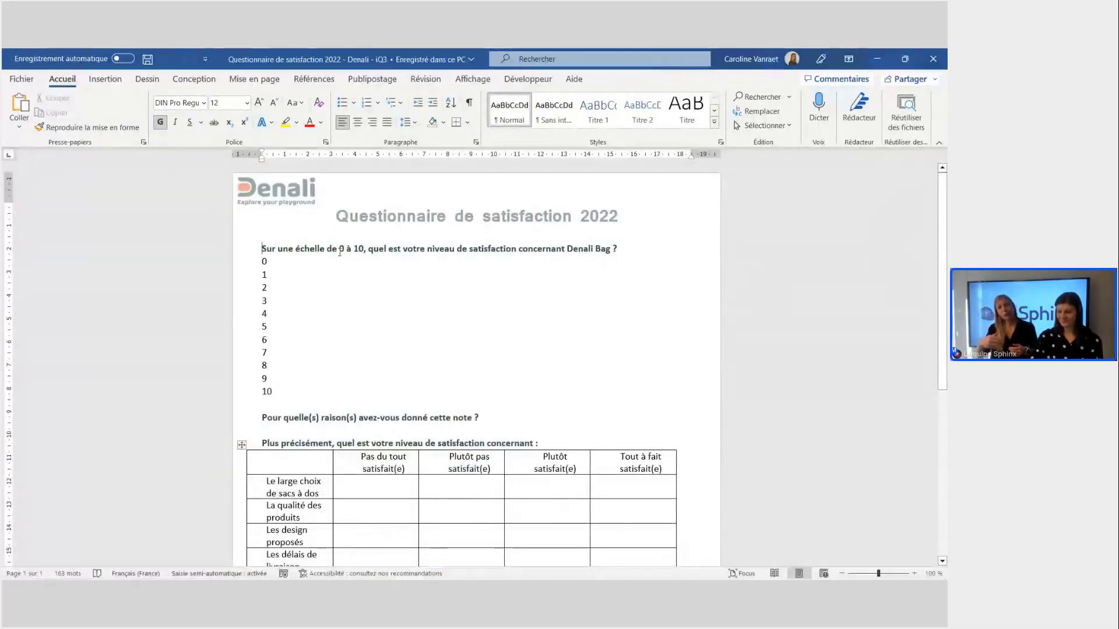
Examine the layout of the iQ3 questionnaire, including the first question's block of 0 to 10 answers and the blank line separating the questions.
scroll(286, 256, "down", 7)
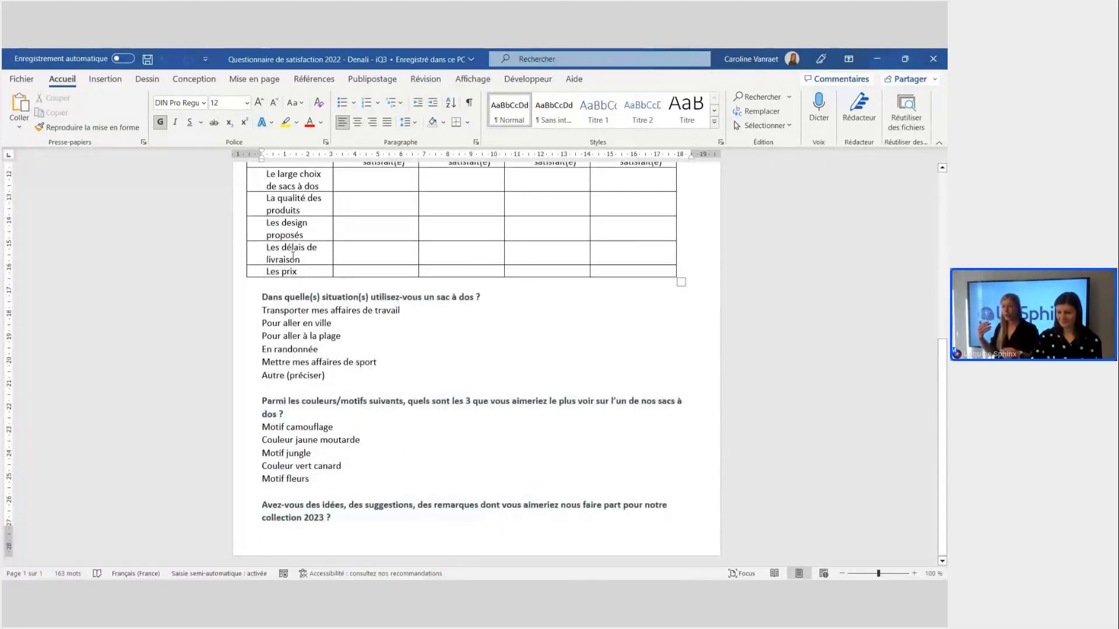
scroll(294, 256, "down", 1)
scroll(293, 256, "up", 8)
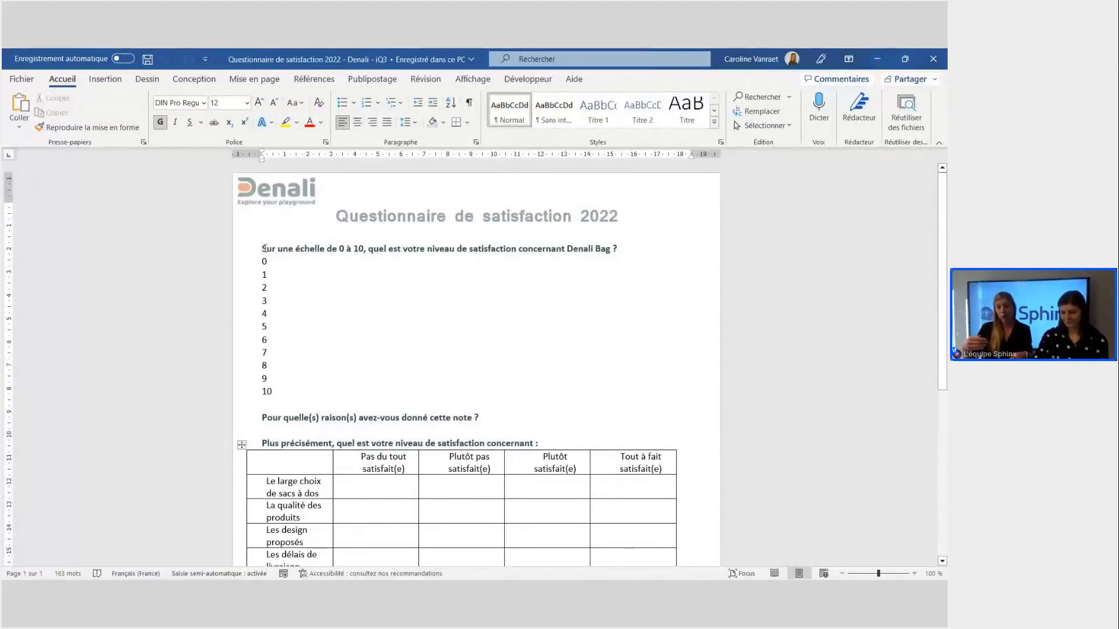
scroll(321, 262, "down", 3)
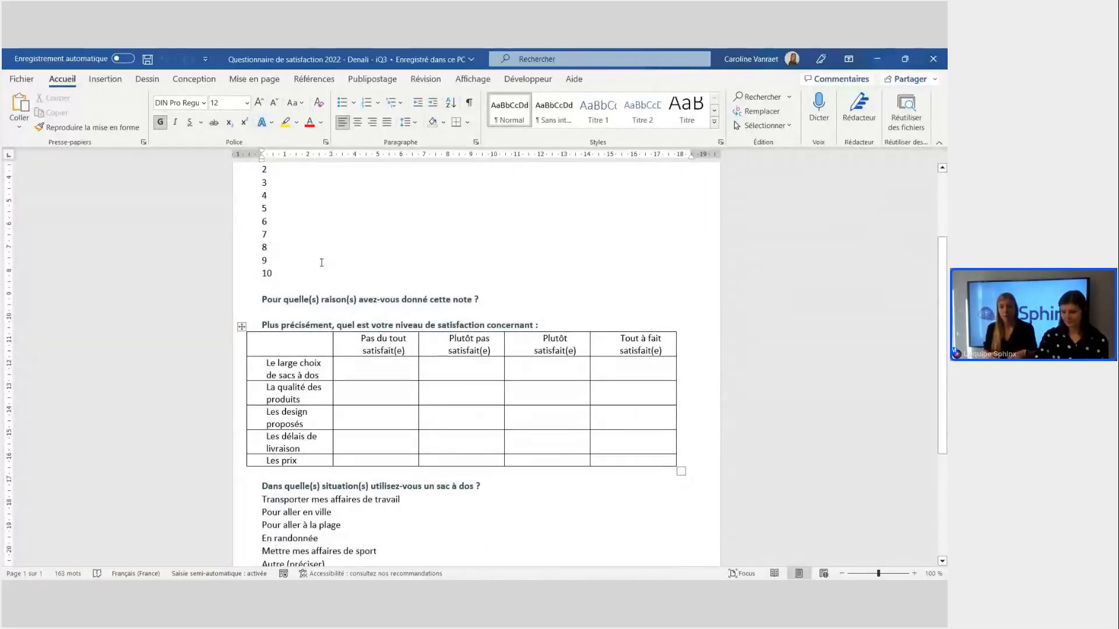
scroll(321, 263, "up", 3)
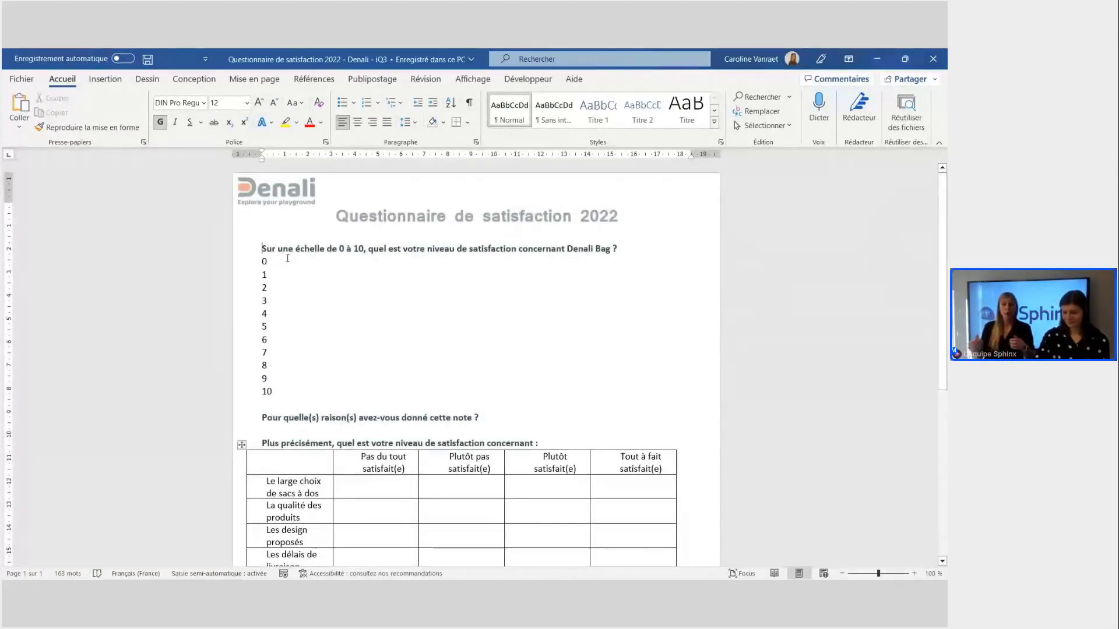
scroll(307, 263, "down", 3)
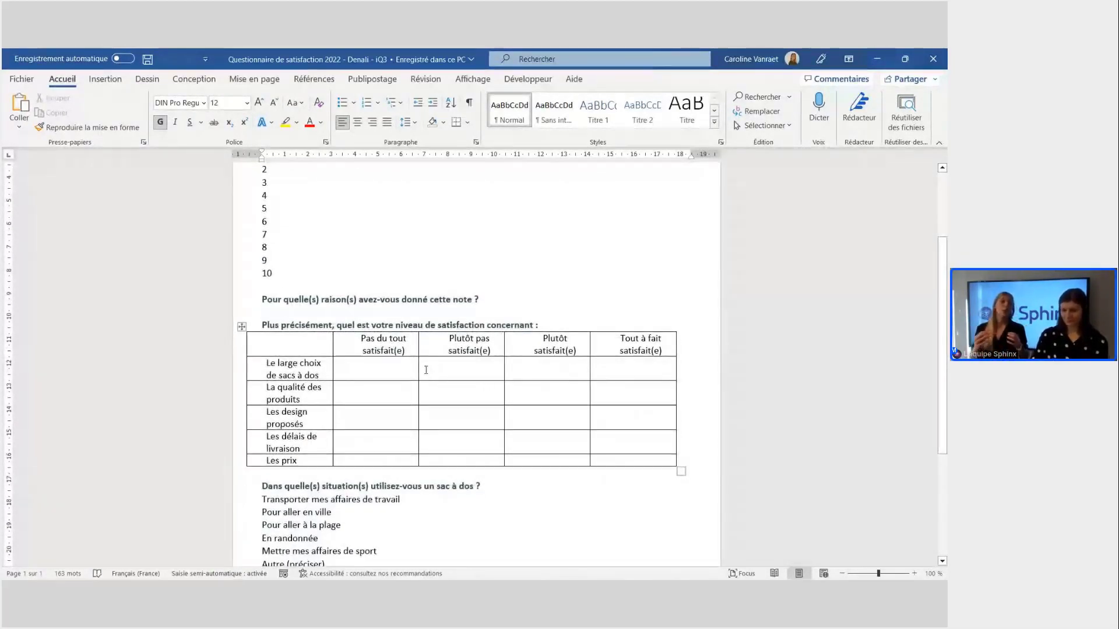
scroll(430, 372, "down", 2)
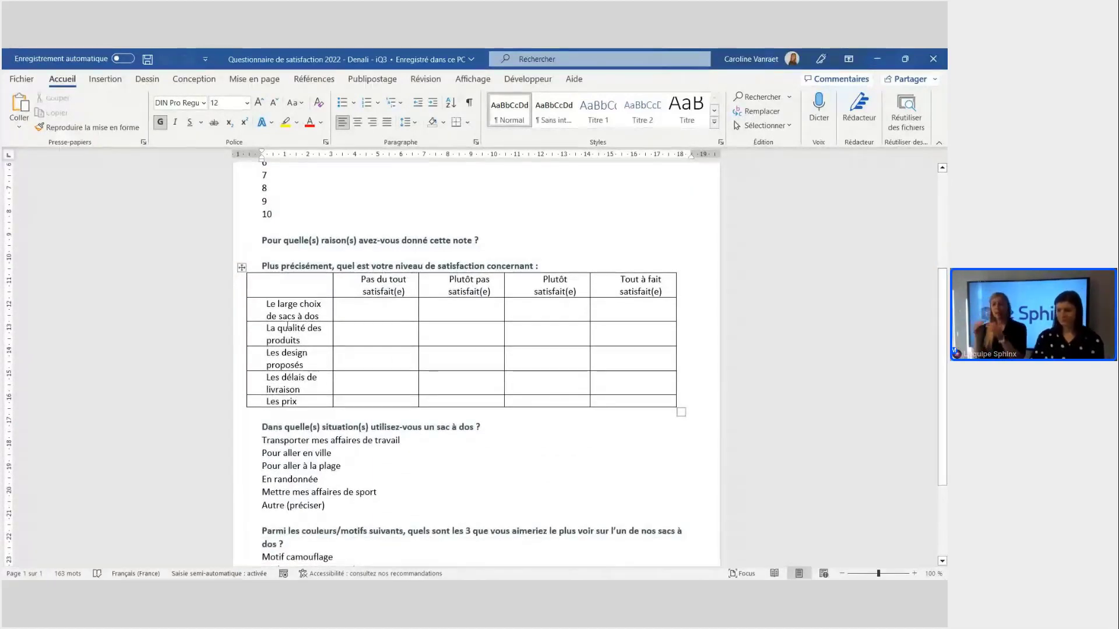
scroll(272, 284, "up", 5)
left_click_drag(262, 248, 646, 242)
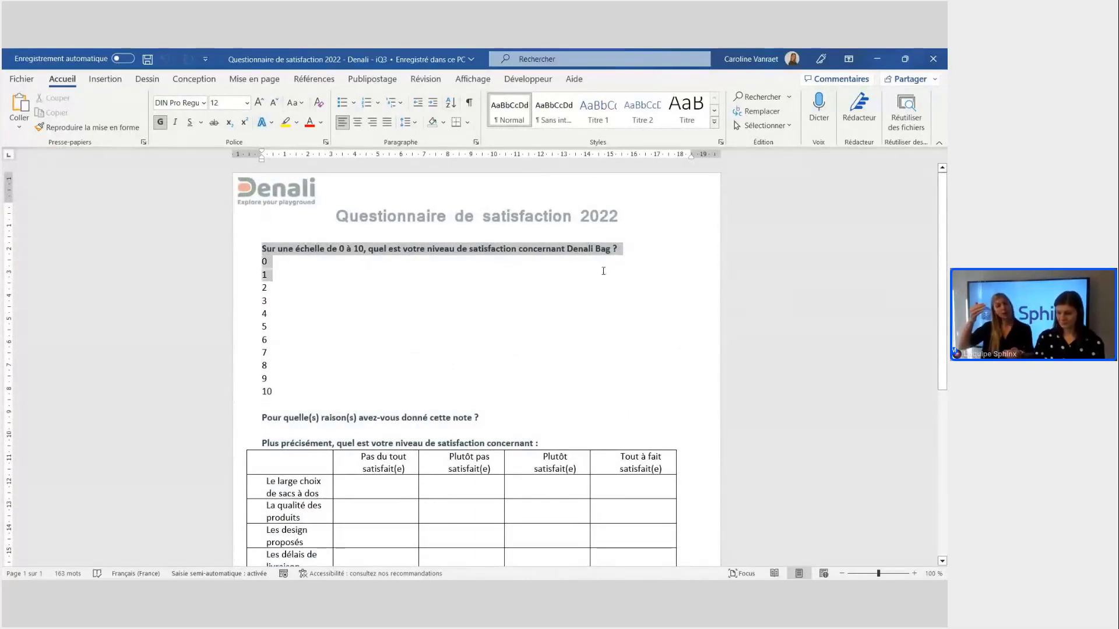
left_click_drag(587, 296, 568, 387)
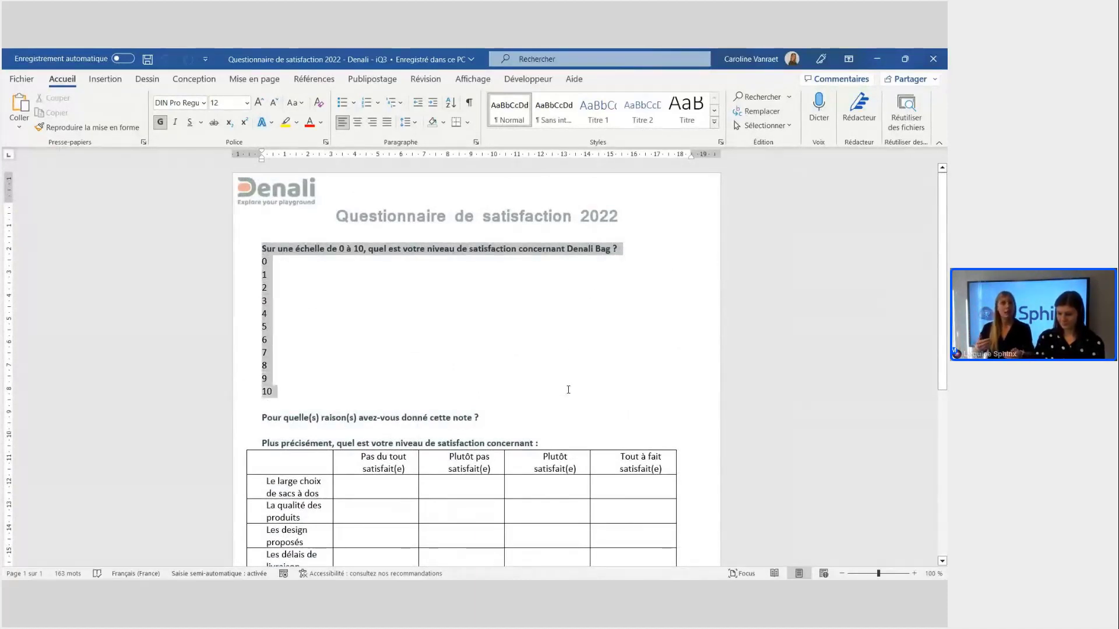
left_click(275, 429)
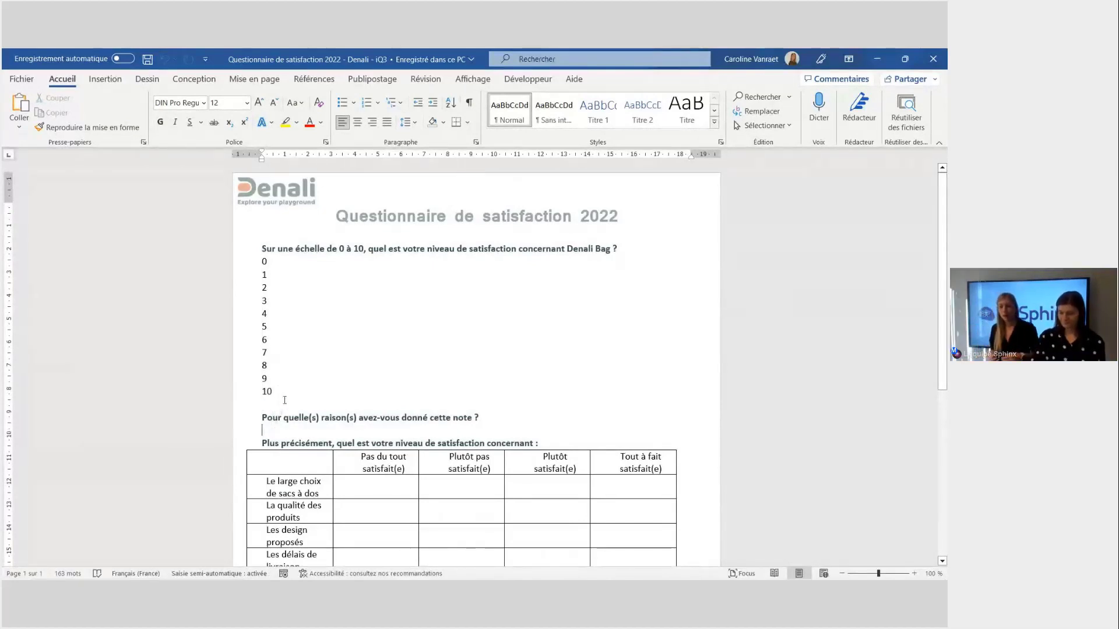
Copy the five row labels of the satisfaction table and paste them as text only on the line directly below the table.
scroll(284, 400, "down", 4)
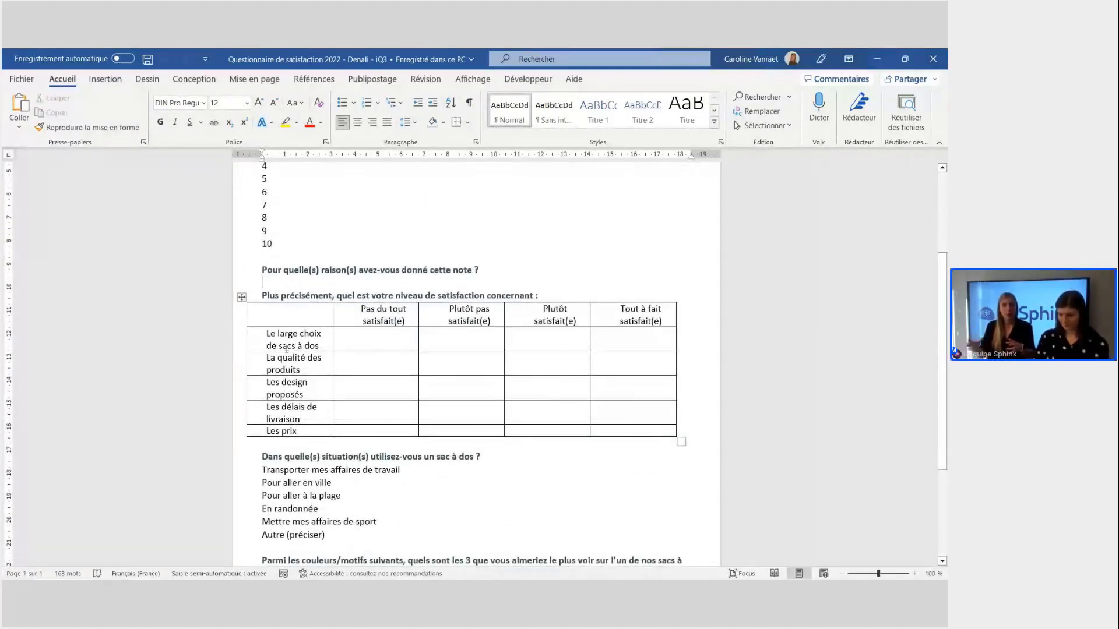
scroll(313, 338, "down", 1)
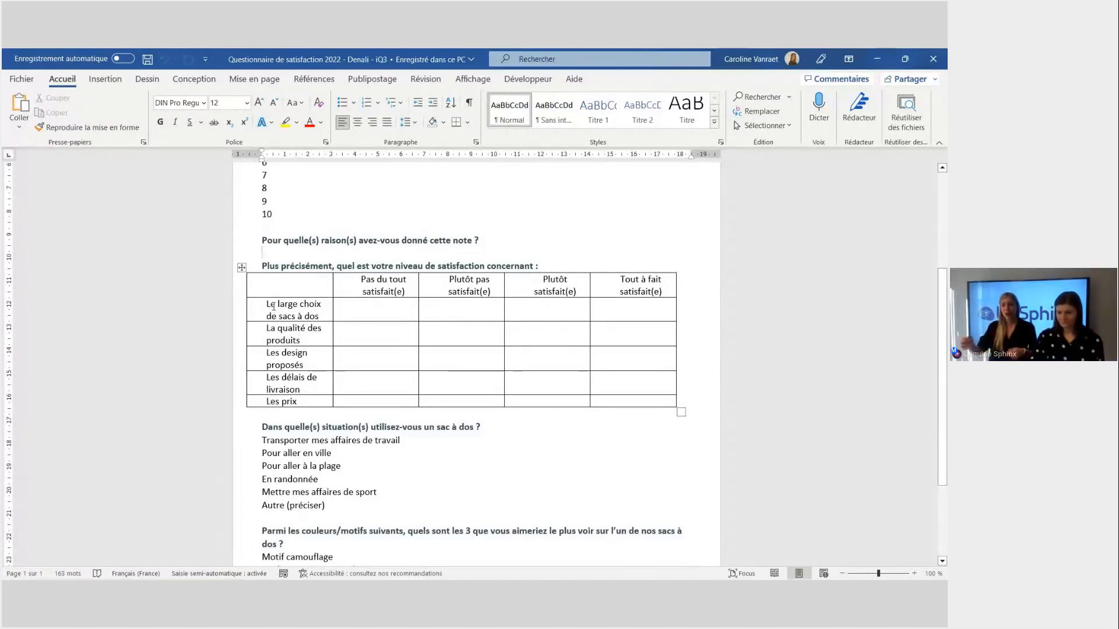
left_click_drag(269, 302, 278, 401)
right_click(278, 394)
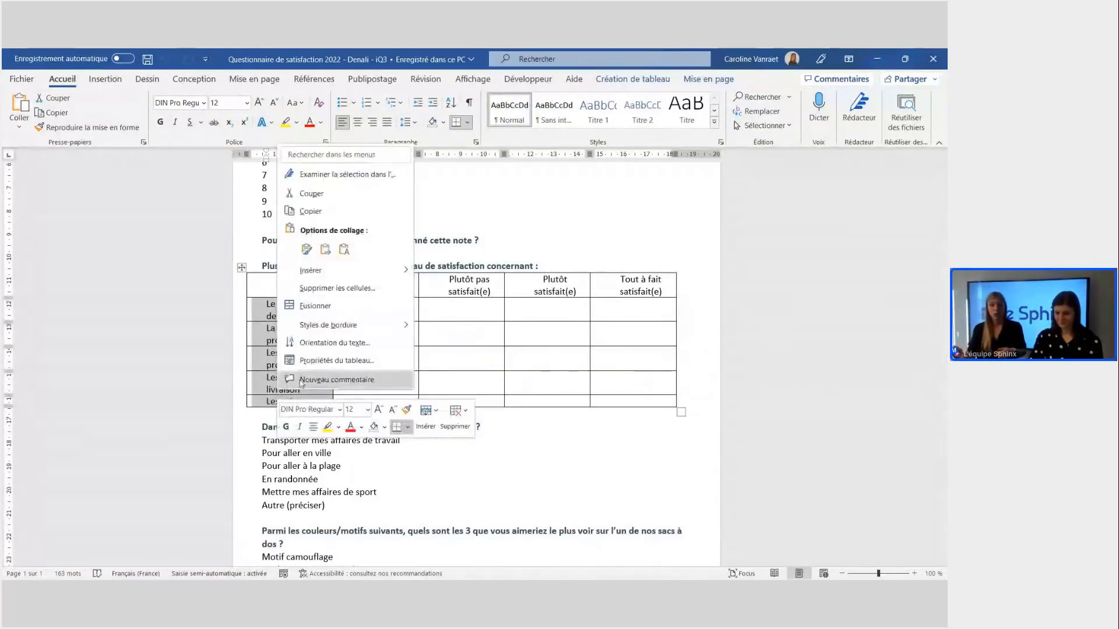
left_click(332, 214)
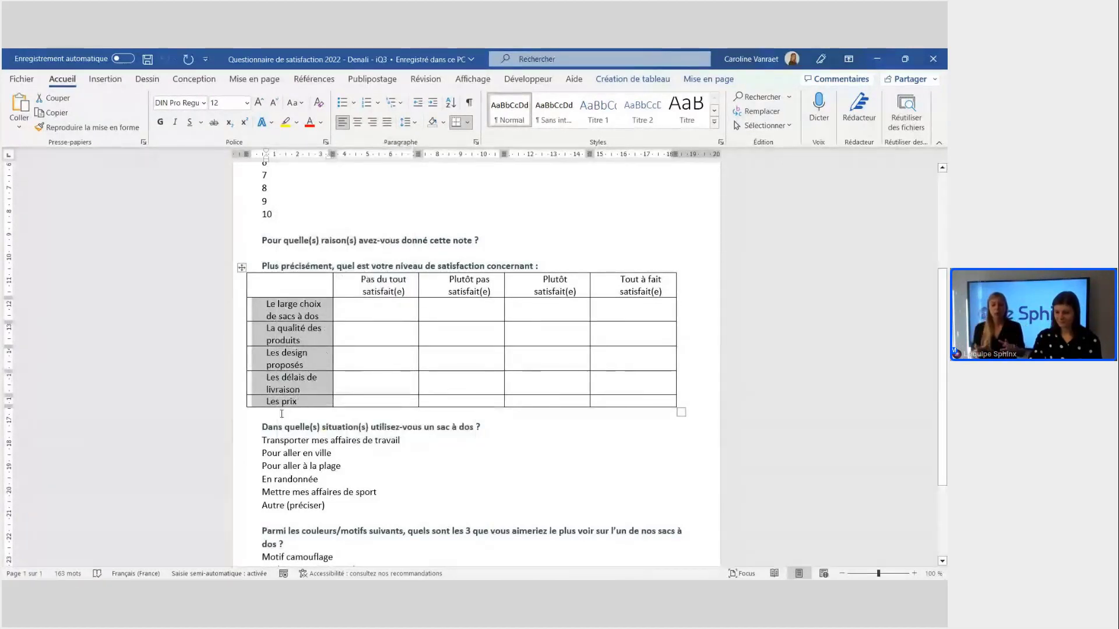
left_click(280, 415)
right_click(280, 415)
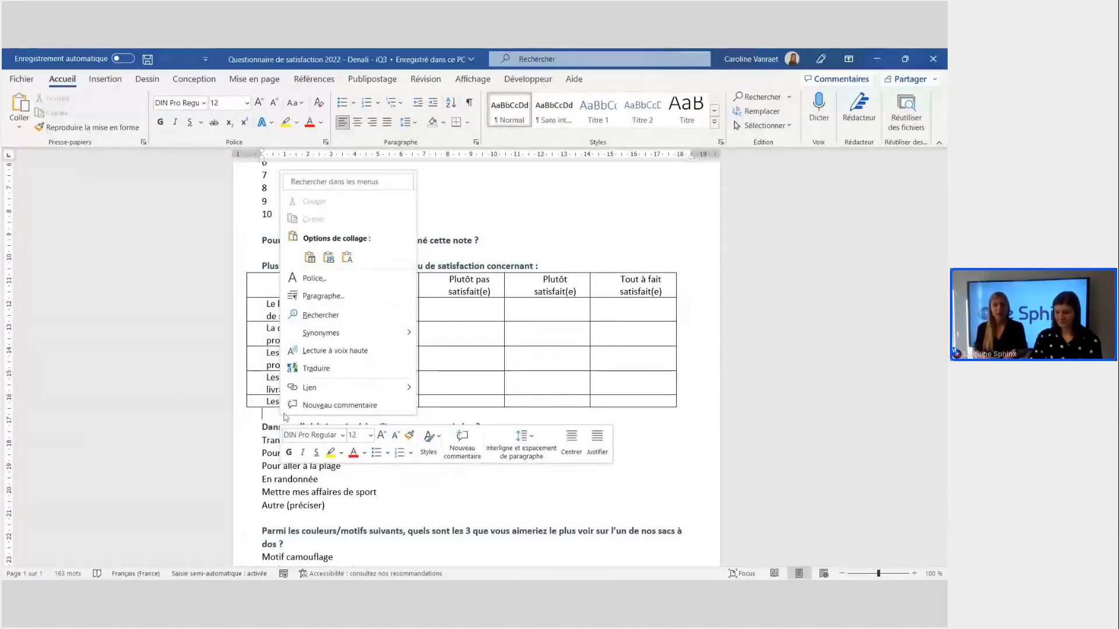
left_click(347, 257)
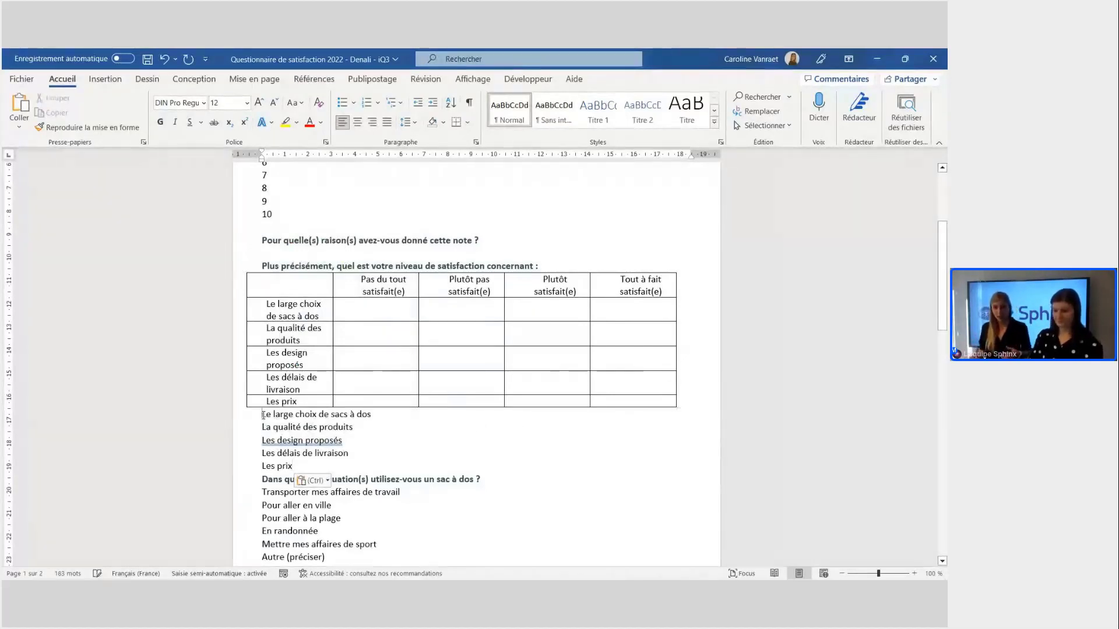
Insert a blank line before the first pasted satisfaction item, between all five items, and after "Les prix".
key("Return")
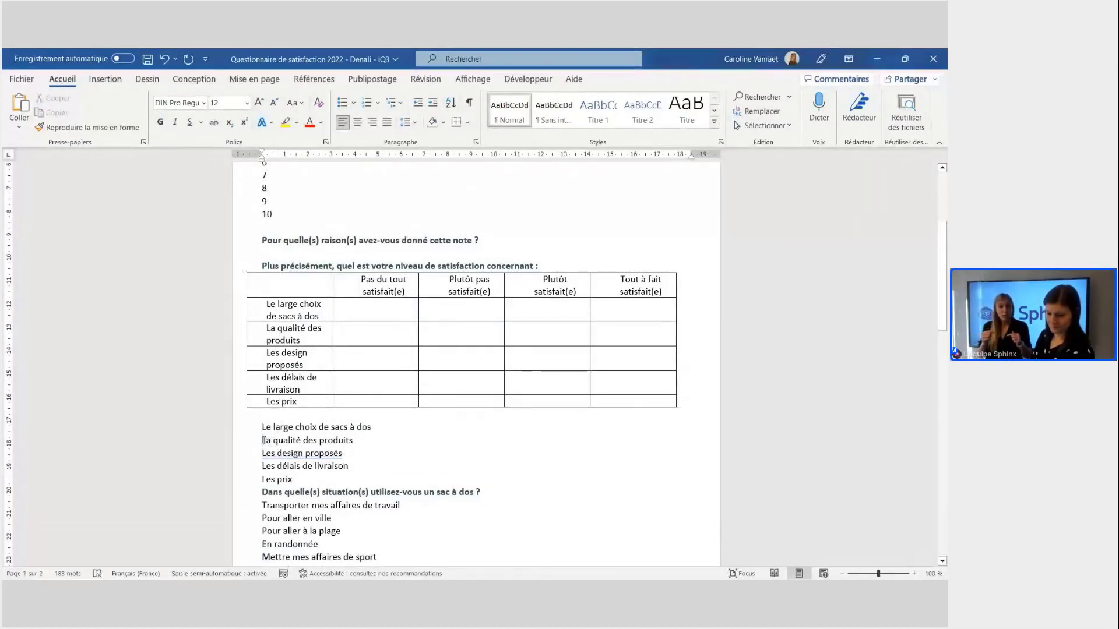
key("Down")
key("Return")
key("Down")
key("Return")
scroll(263, 460, "down", 1)
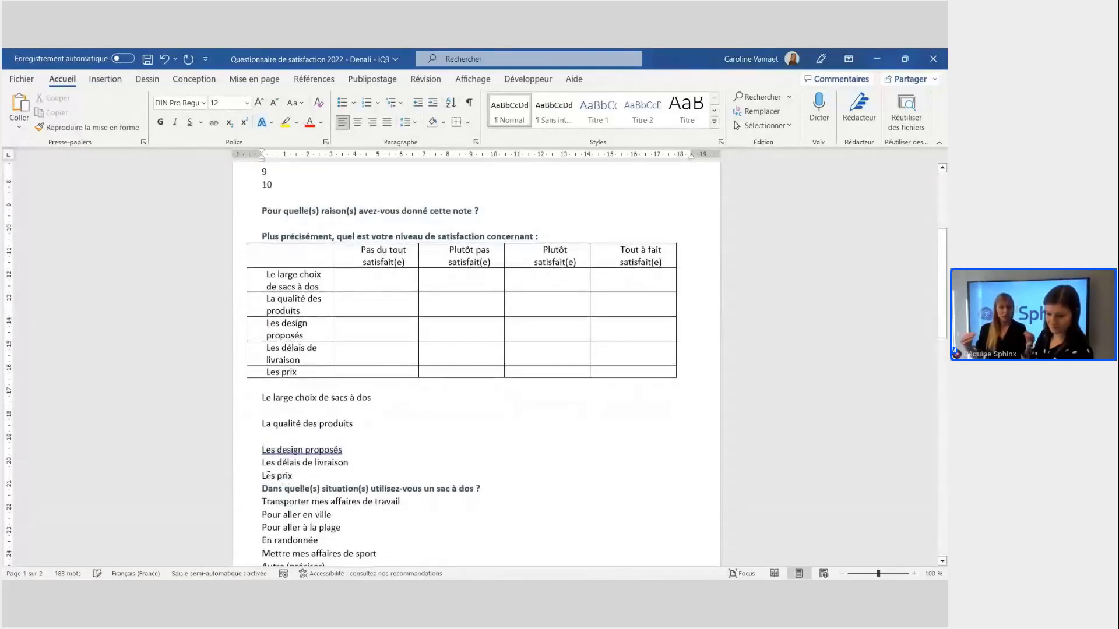
key("Down")
key("Return")
key("Down")
key("Return")
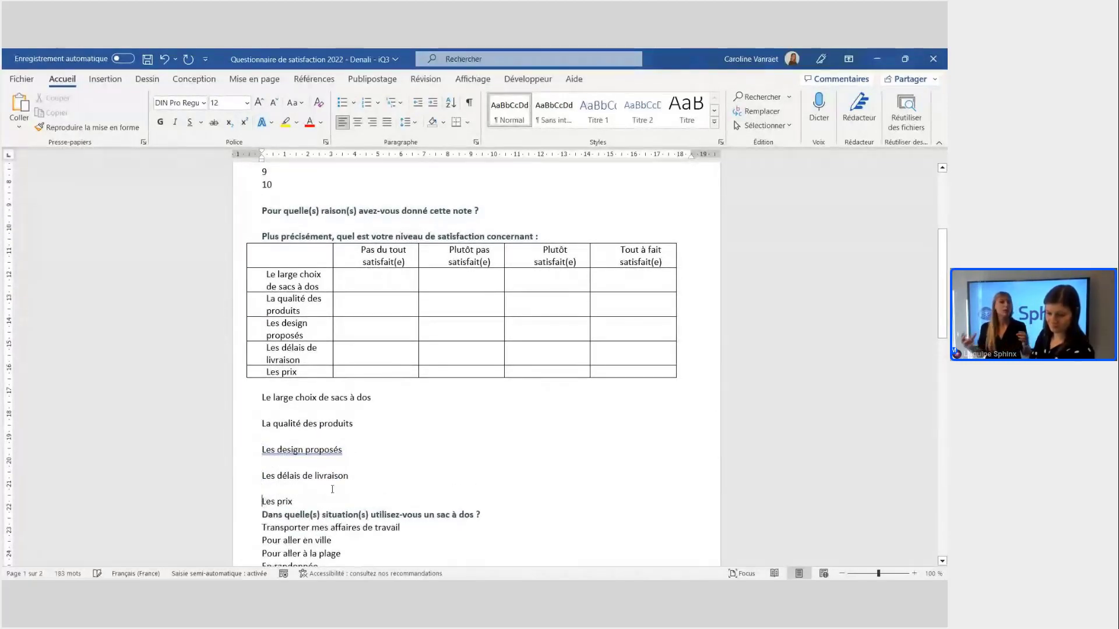
left_click(302, 498)
key("Return")
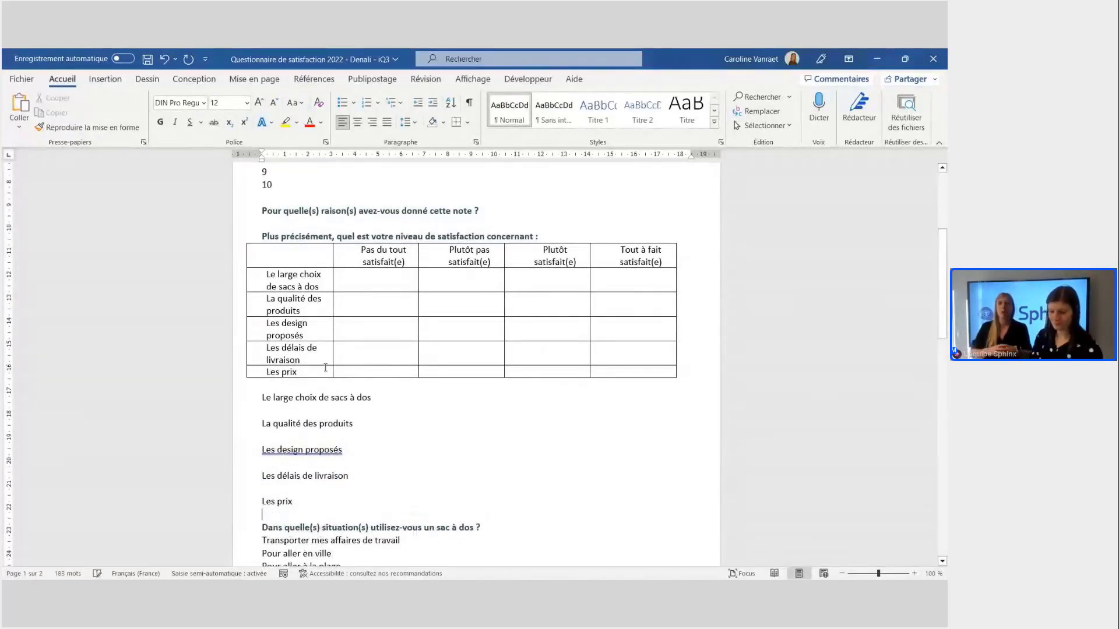
Delete the satisfaction table, the question "Plus précisément, quel est votre niveau de satisfaction concernant :" above it and the surplus blank line.
right_click(241, 237)
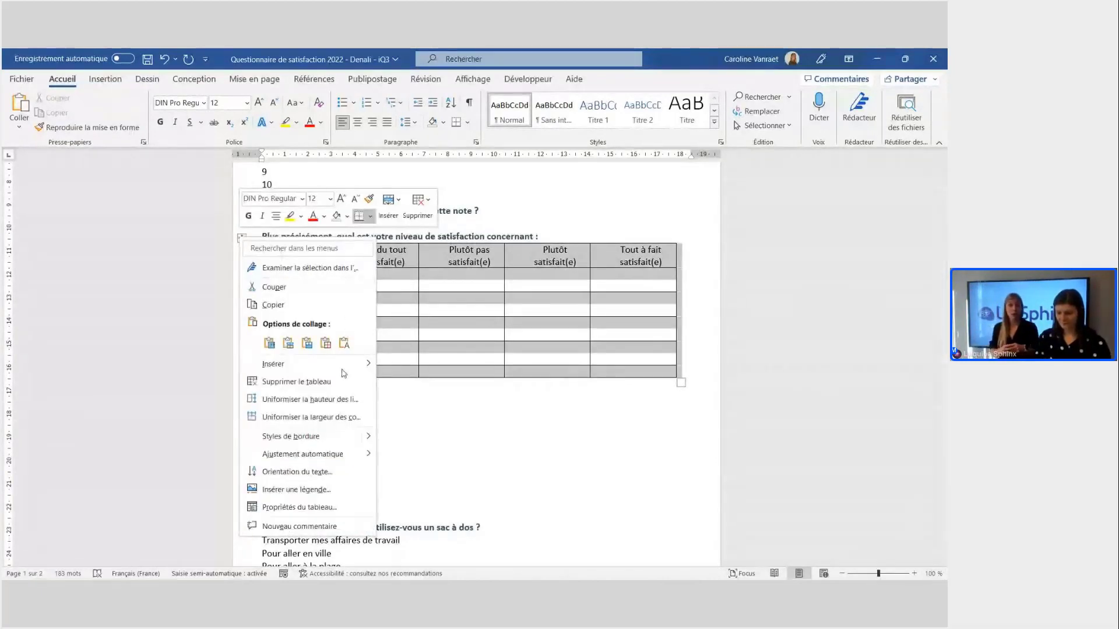
left_click(330, 364)
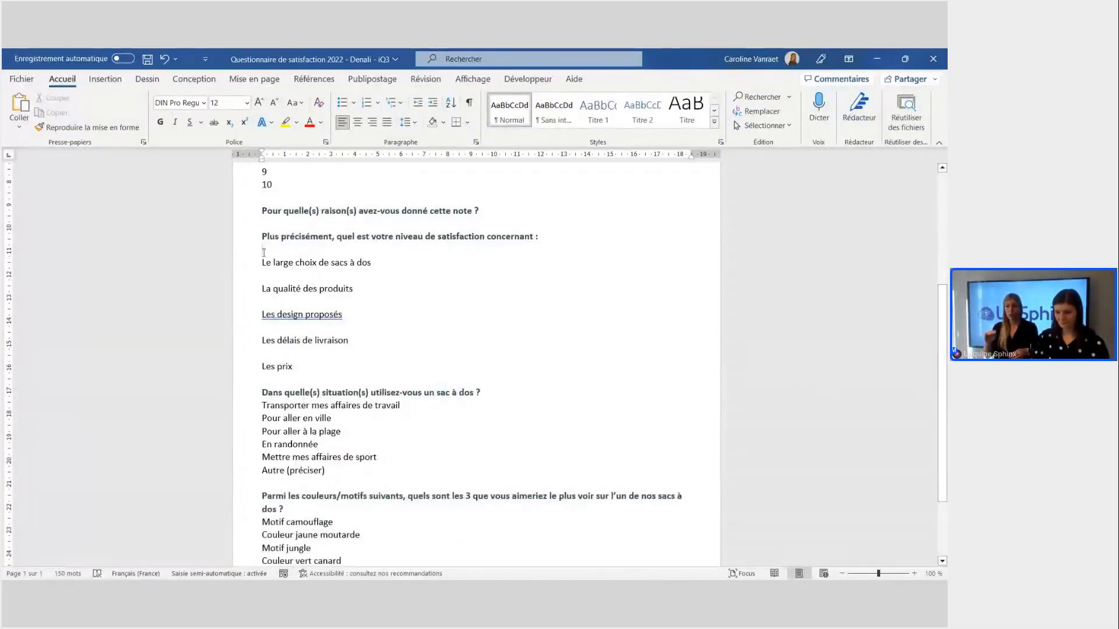
left_click_drag(263, 251, 261, 233)
key("Delete")
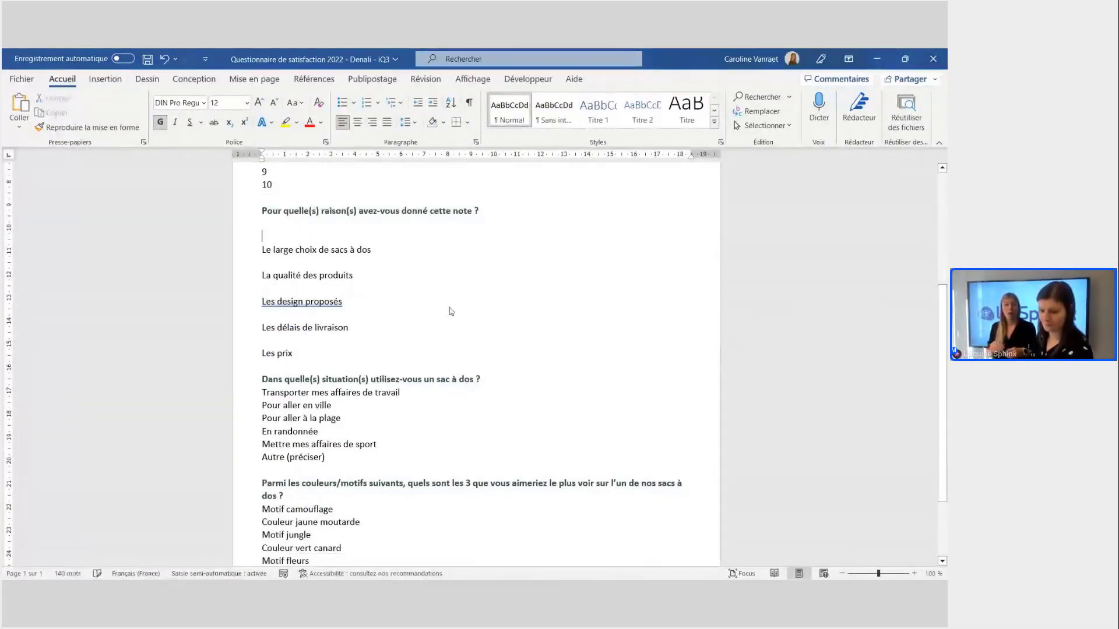
key("Delete")
left_click(292, 258)
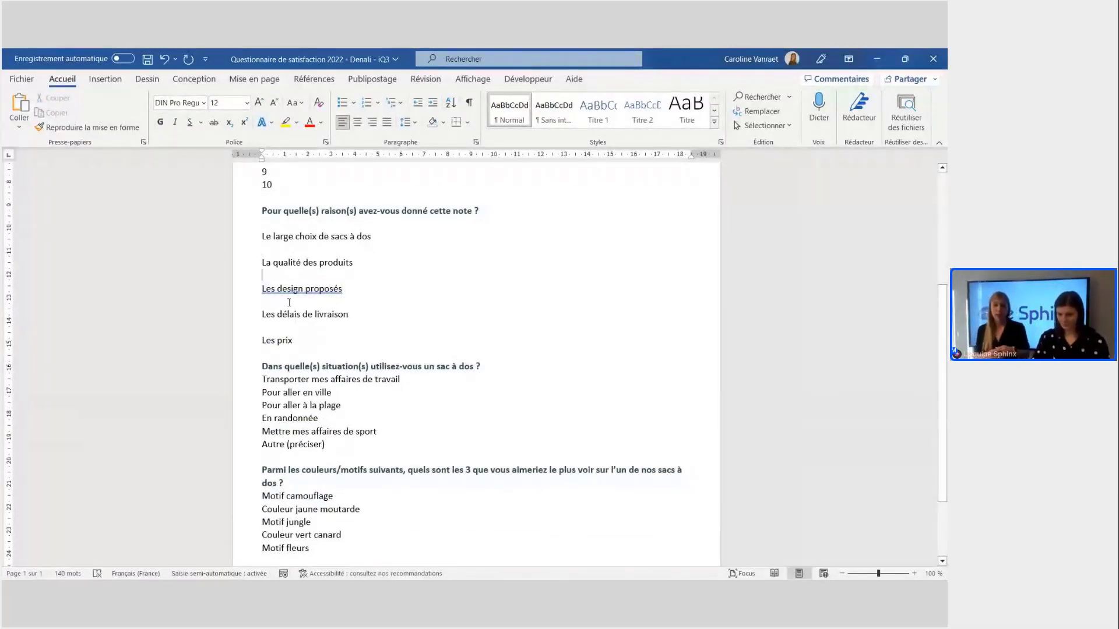
Save the iQ3 questionnaire and copy all its questions, from the 0 to 10 scale question through the final suggestions question.
scroll(309, 331, "down", 3)
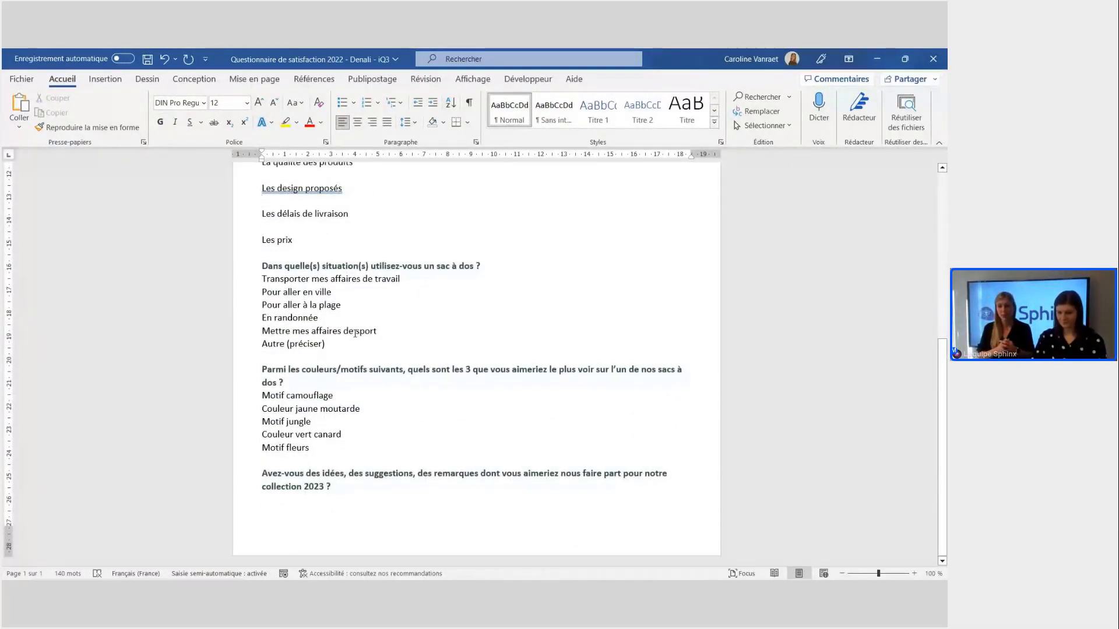
scroll(354, 334, "up", 4)
scroll(355, 333, "up", 5)
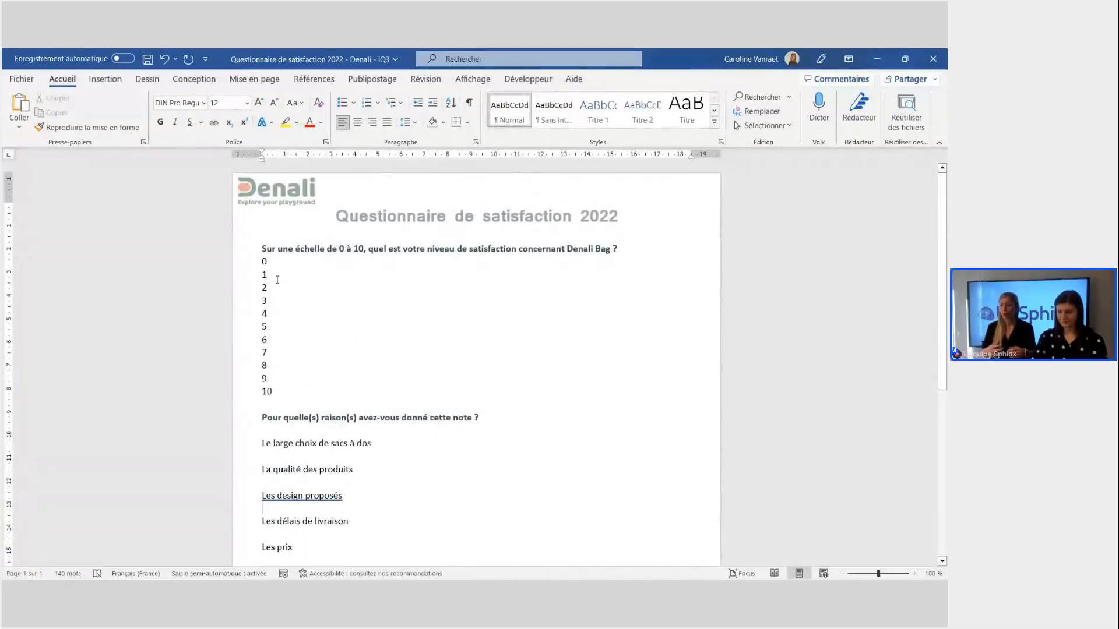
key("ctrl+s")
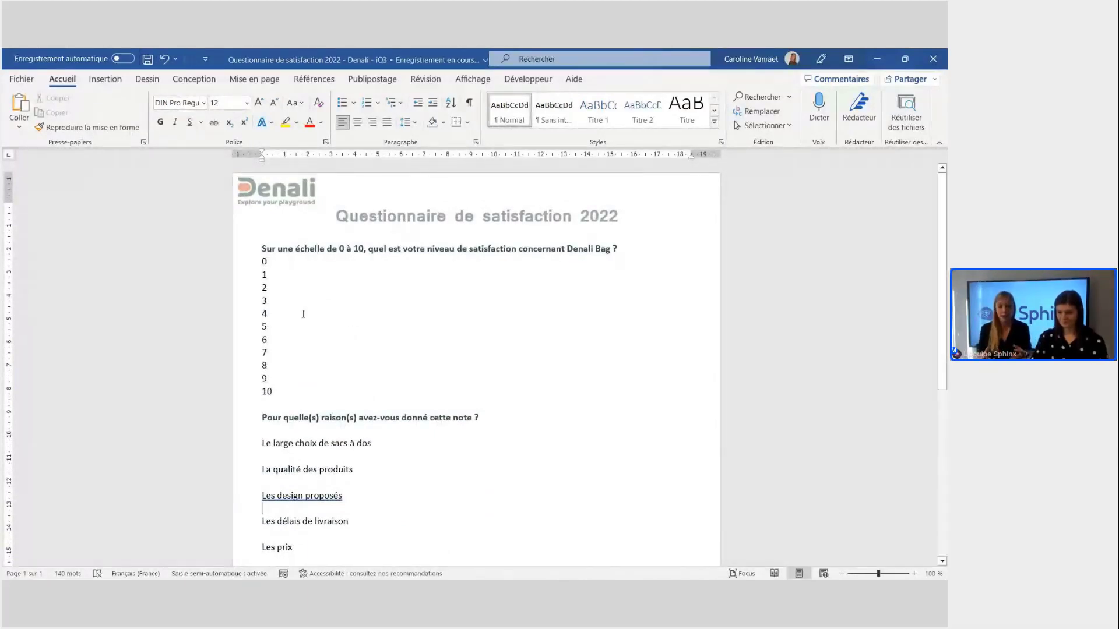
left_click_drag(261, 248, 380, 497)
Switch to Sphinx iQ 3, start a new study from copied questions and paste the questionnaire text into it.
mouse_move(392, 570)
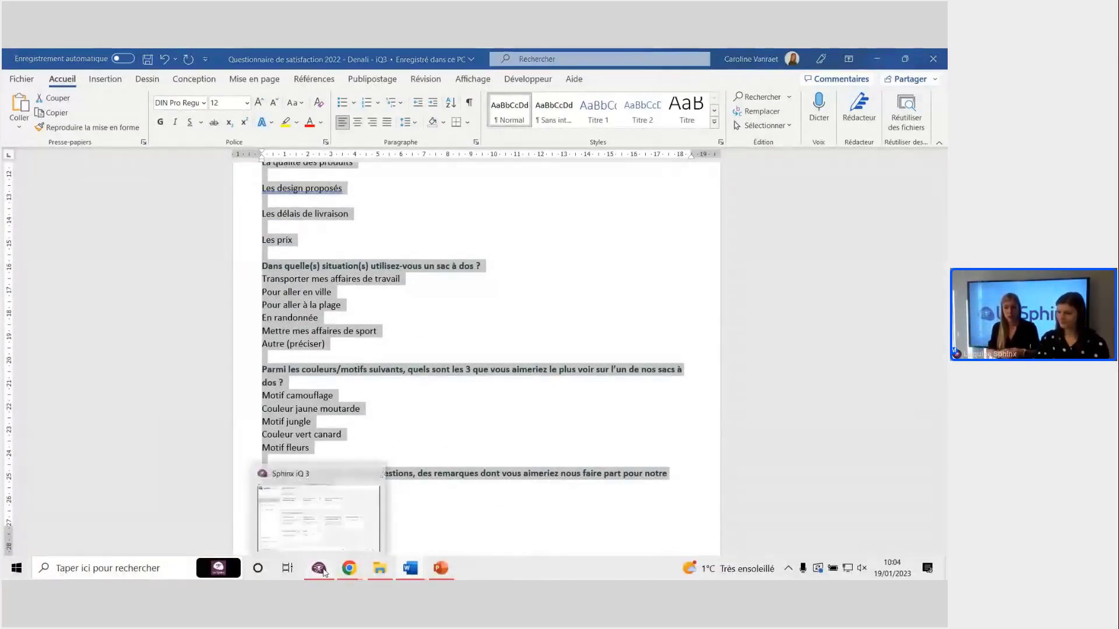
left_click(320, 501)
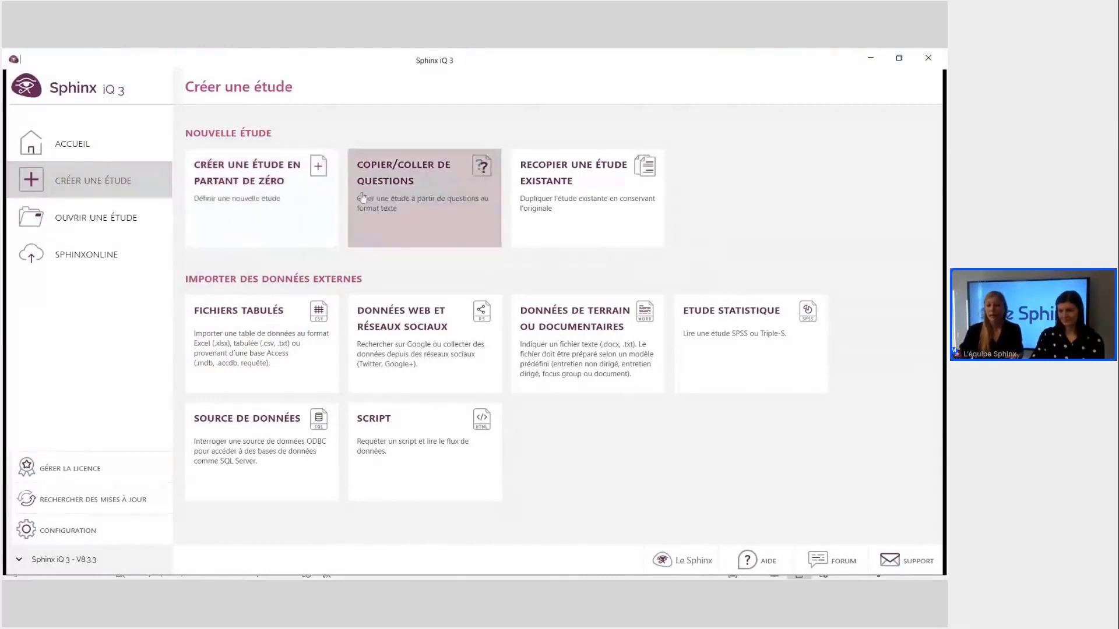
left_click(419, 196)
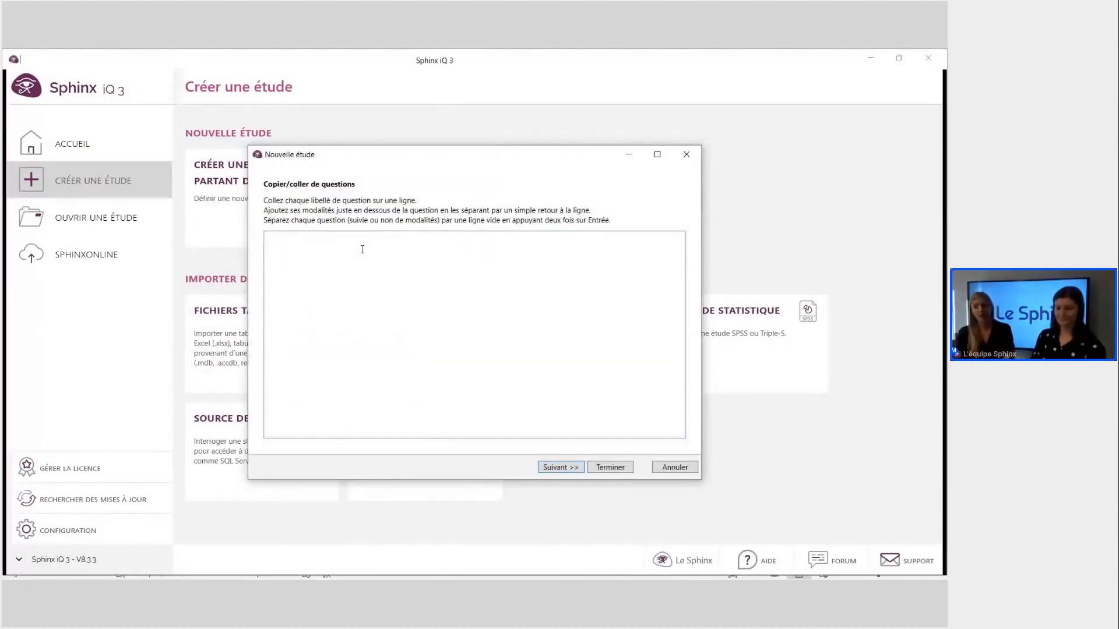
key("ctrl+v")
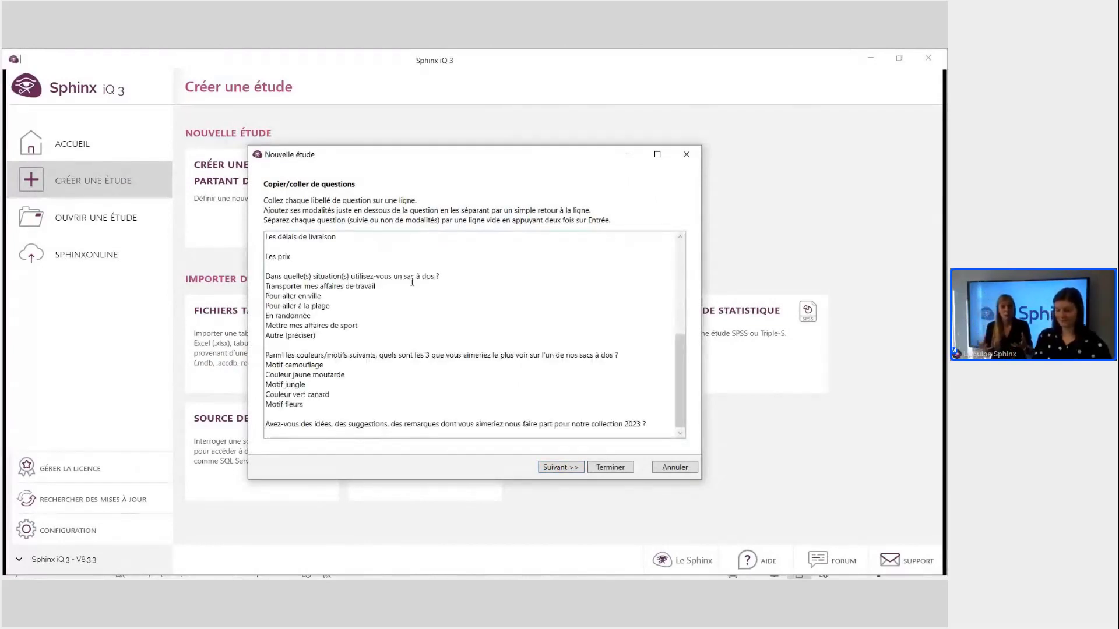
scroll(411, 282, "up", 10)
scroll(414, 280, "down", 10)
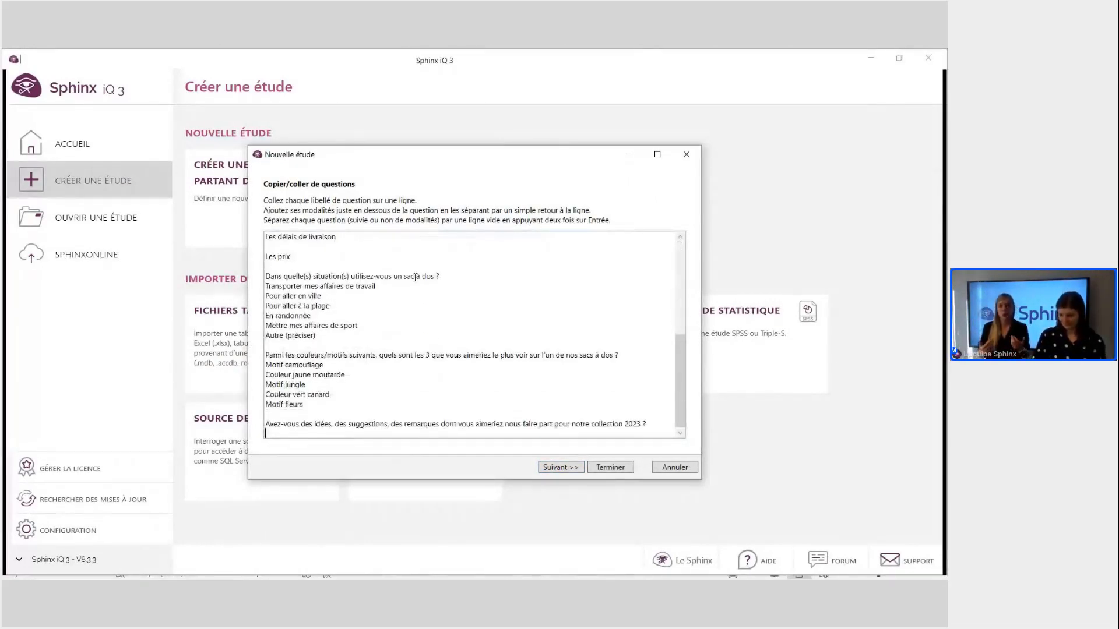
scroll(414, 278, "up", 10)
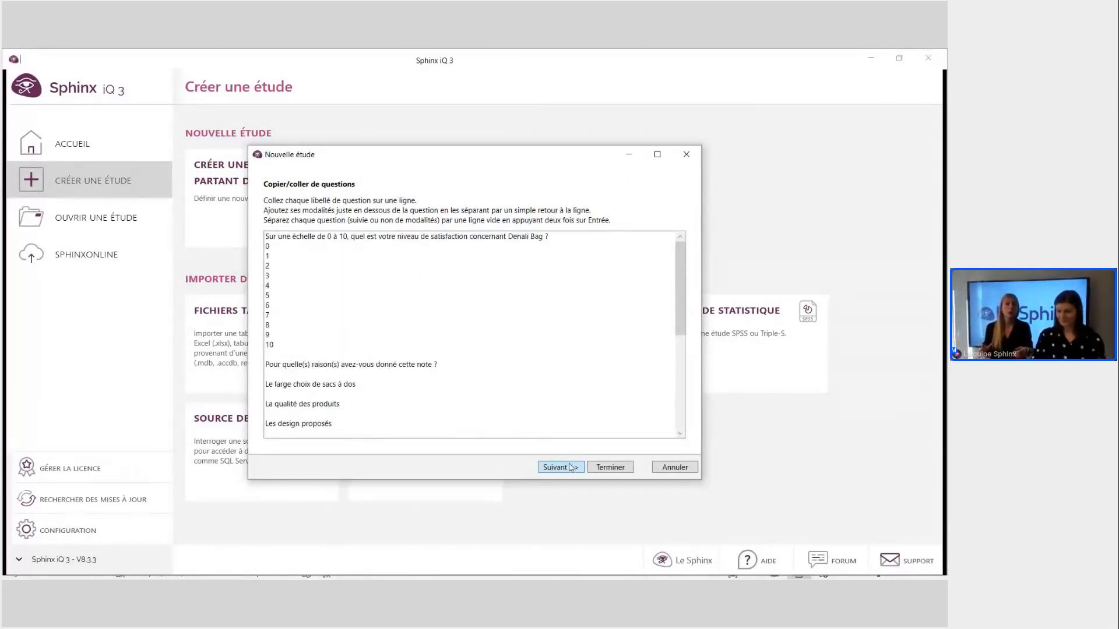
Title the new study "Satisfaction", apply the Water Green template and finish creating the study.
left_click(569, 467)
left_click(298, 229)
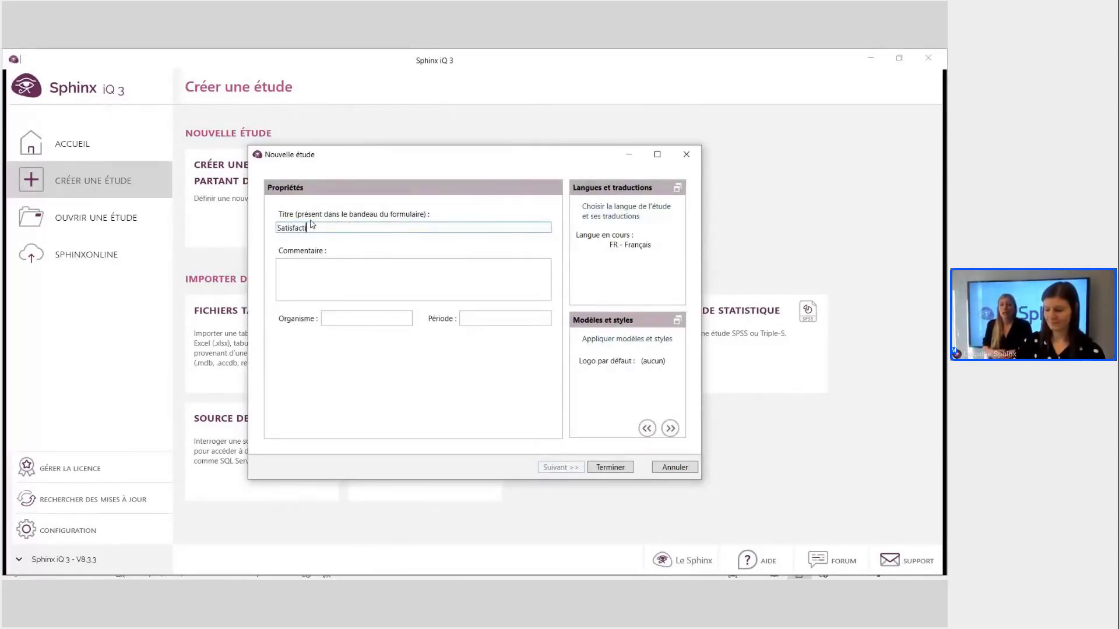
left_click(677, 320)
scroll(461, 315, "down", 2)
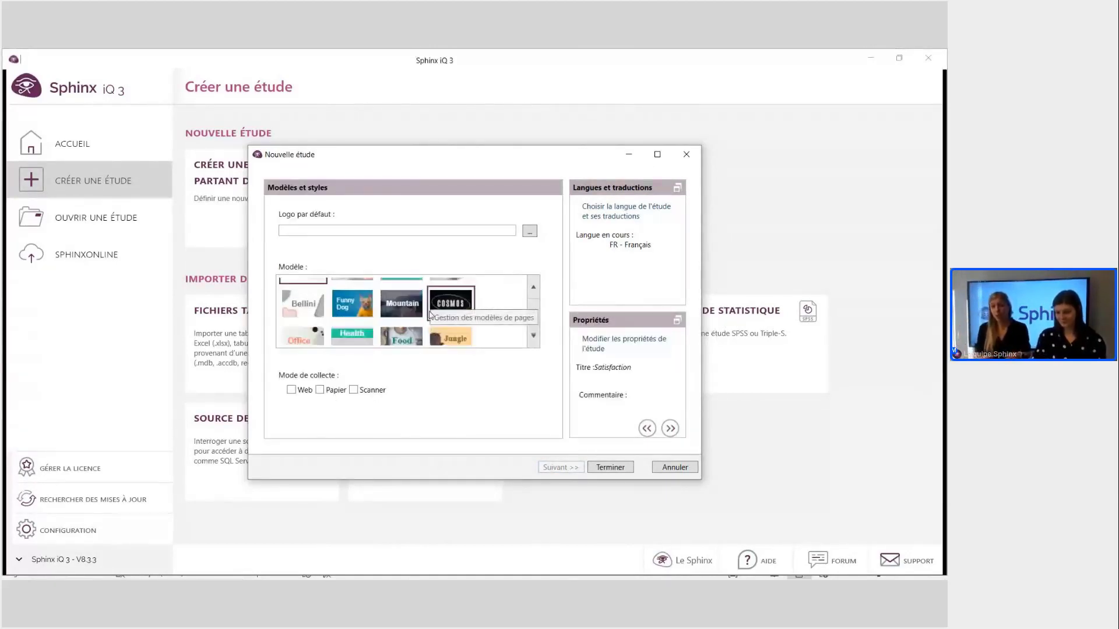
scroll(463, 327, "down", 3)
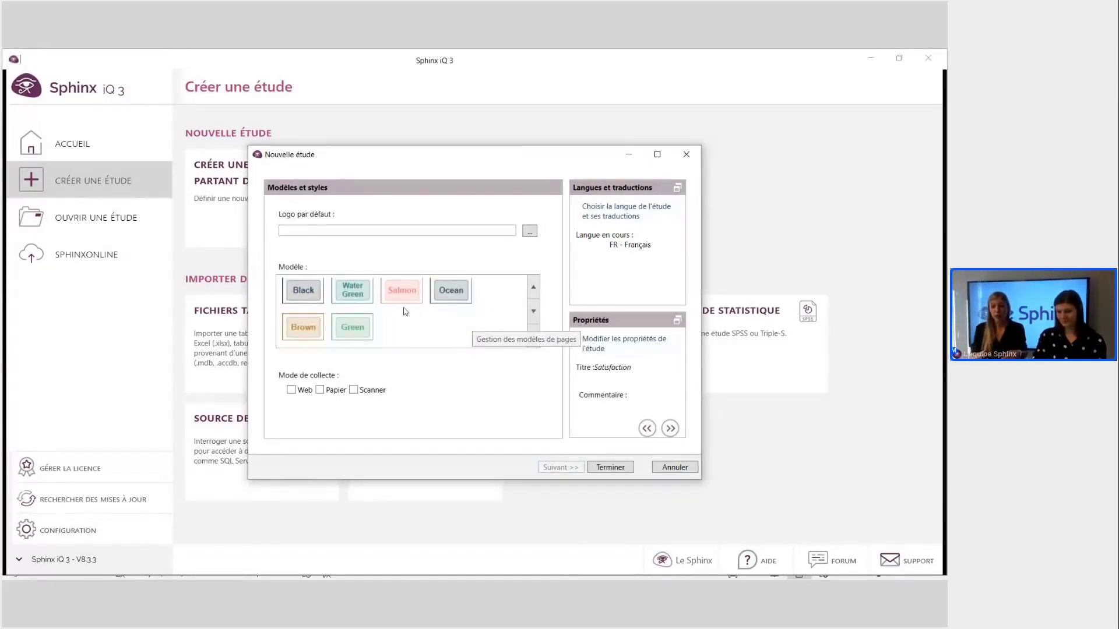
left_click(359, 297)
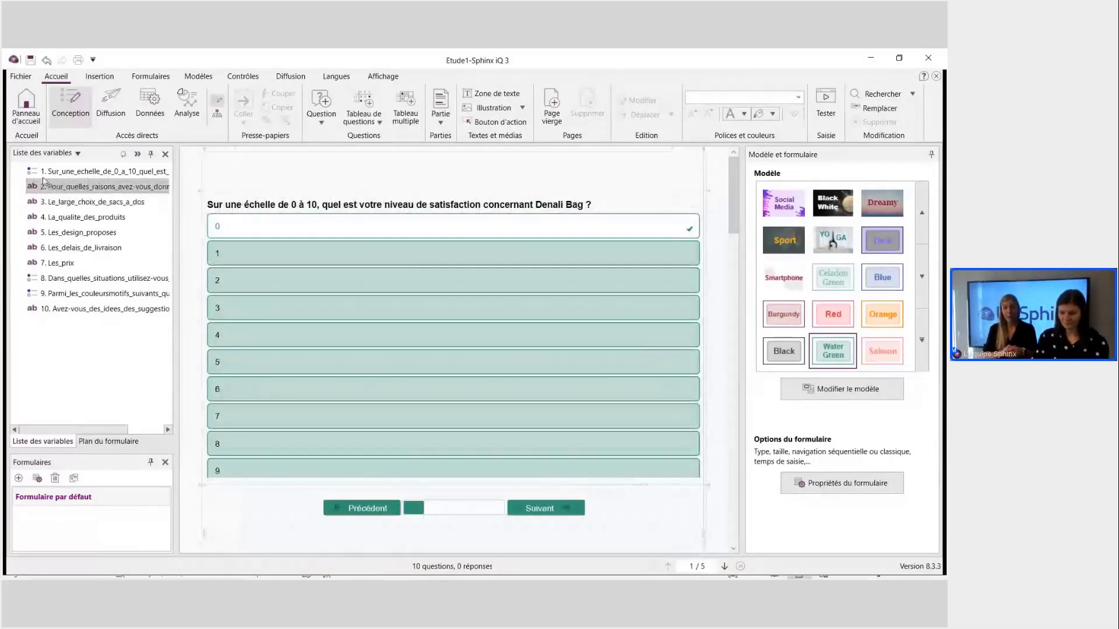
Examine the imported variables' types and the form's first two pages, and select the 0 to 10 satisfaction question.
mouse_move(33, 176)
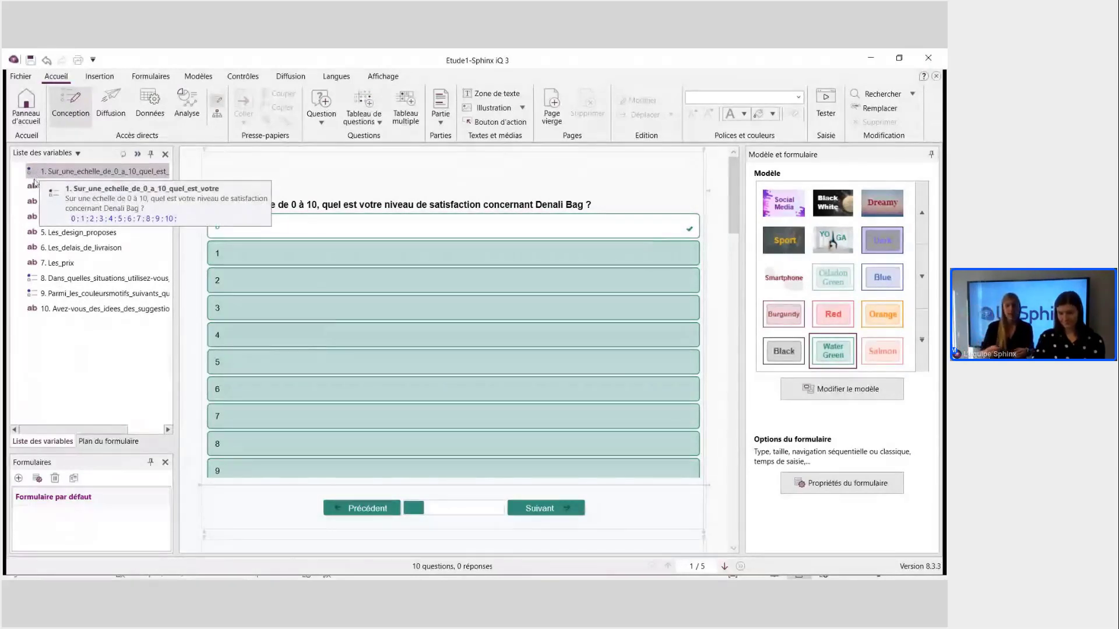
mouse_move(34, 195)
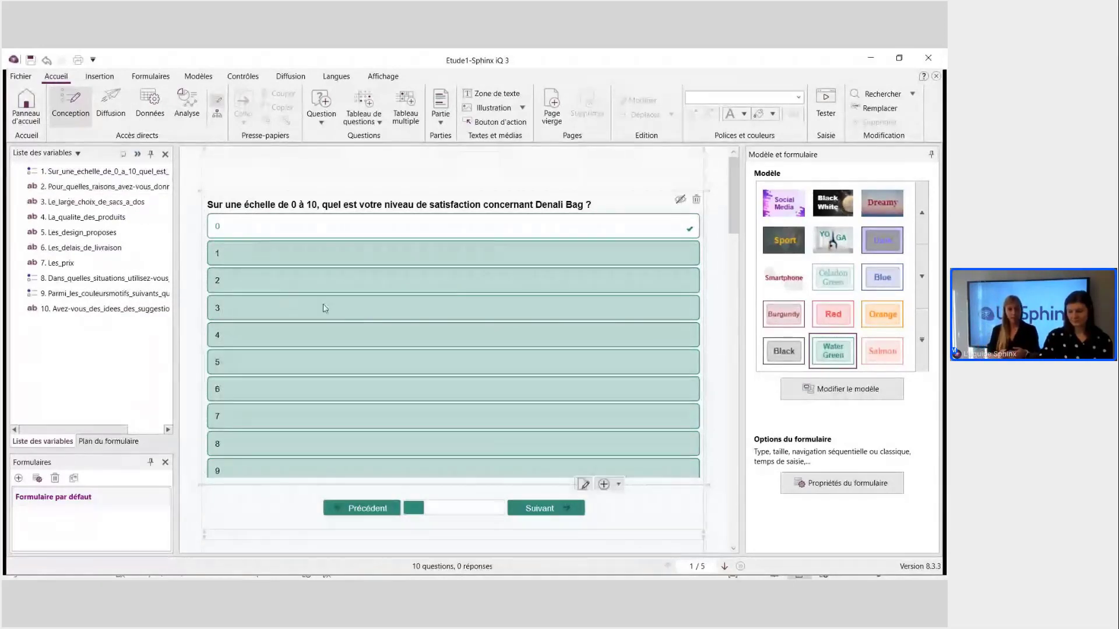
scroll(323, 315, "down", 5)
left_click(242, 352)
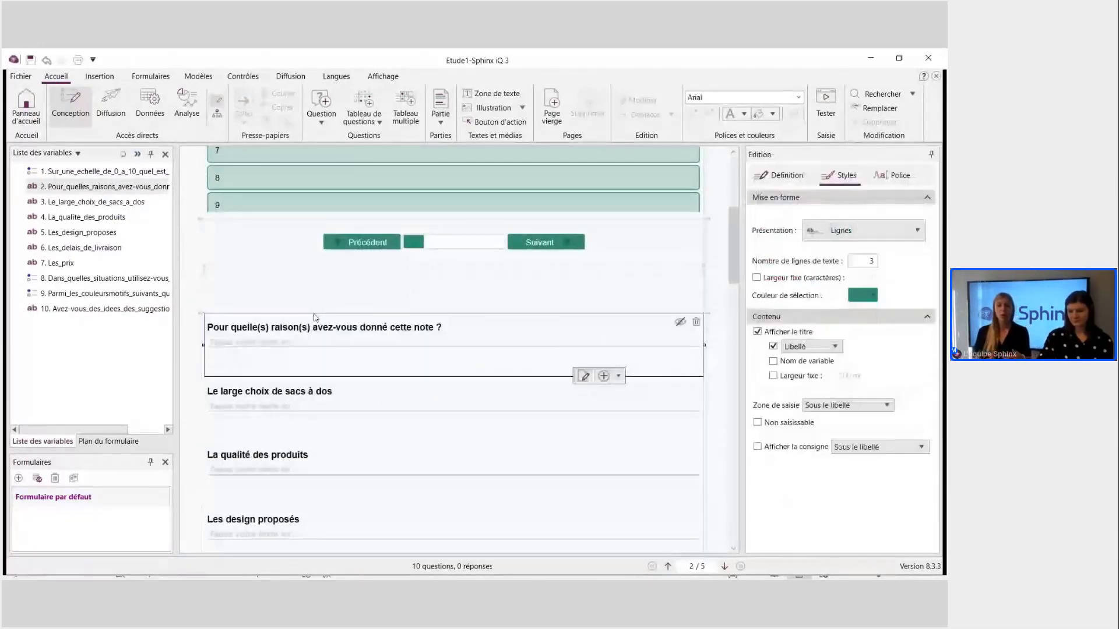
scroll(352, 325, "up", 2)
scroll(352, 325, "up", 3)
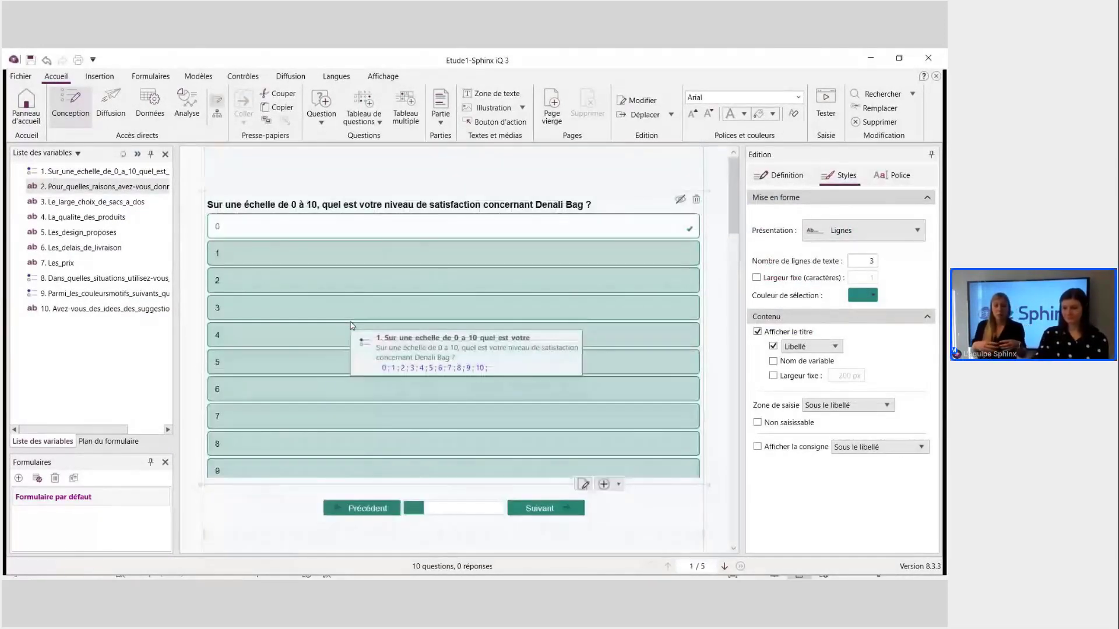
left_click(268, 284)
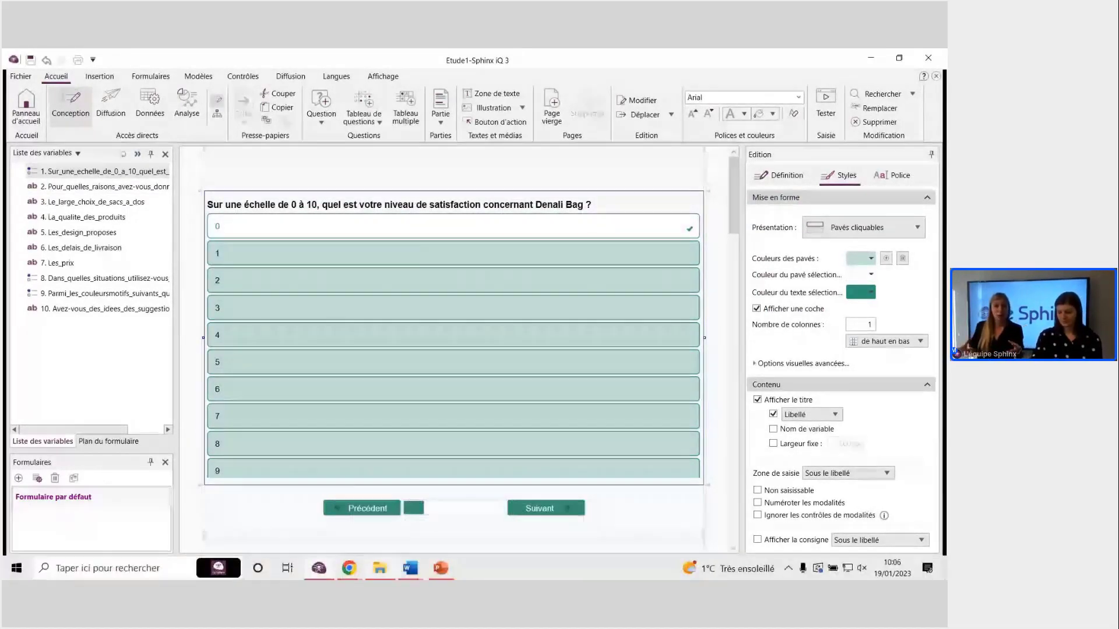
Check the first question's instructions in the Word document "Questionnaire de satisfaction 2022 - Denali" and return to Sphinx iQ 3.
mouse_move(410, 569)
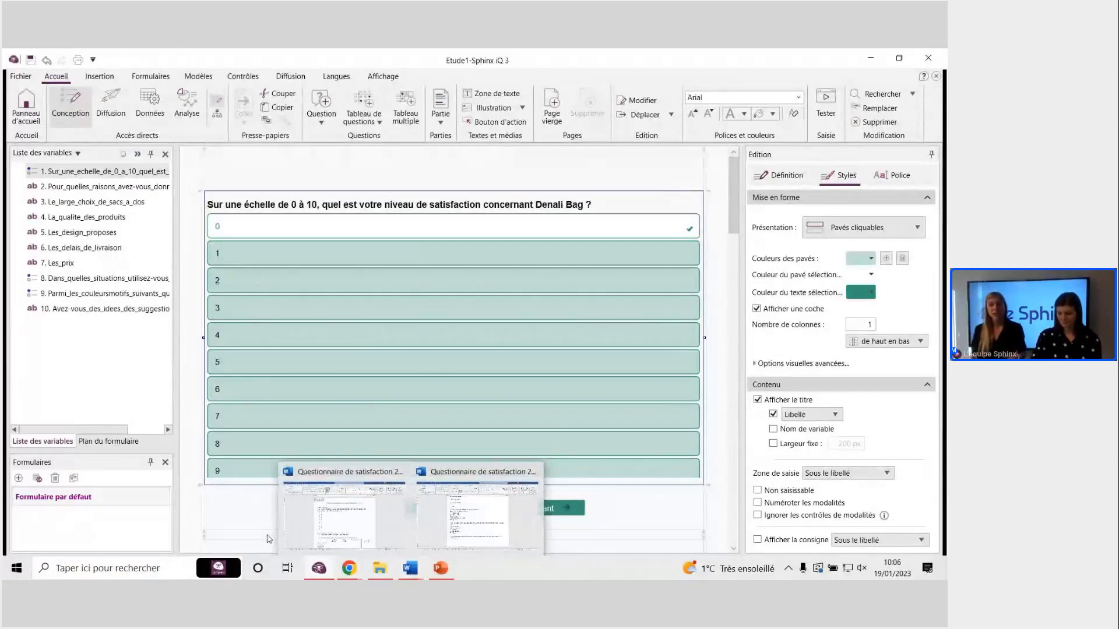
mouse_move(311, 532)
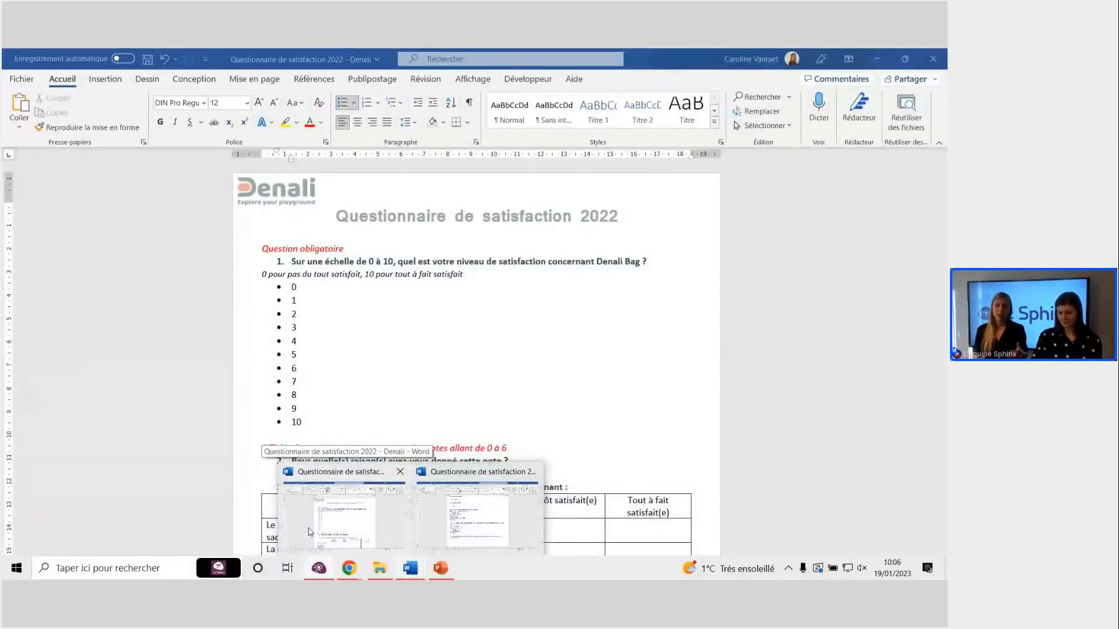
left_click(309, 528)
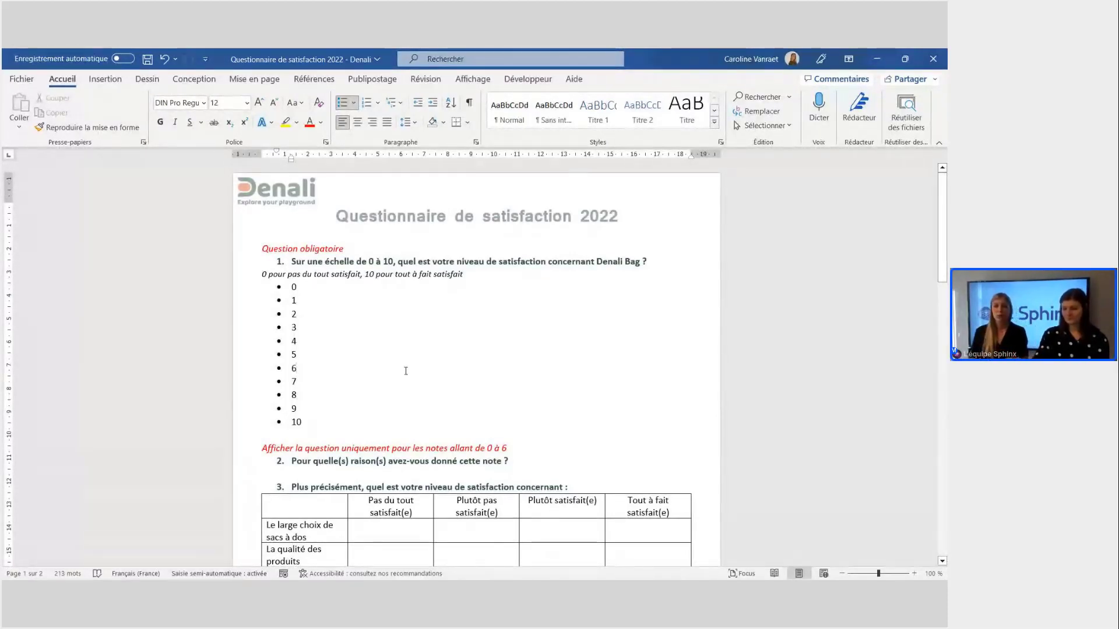
mouse_move(412, 571)
left_click(325, 573)
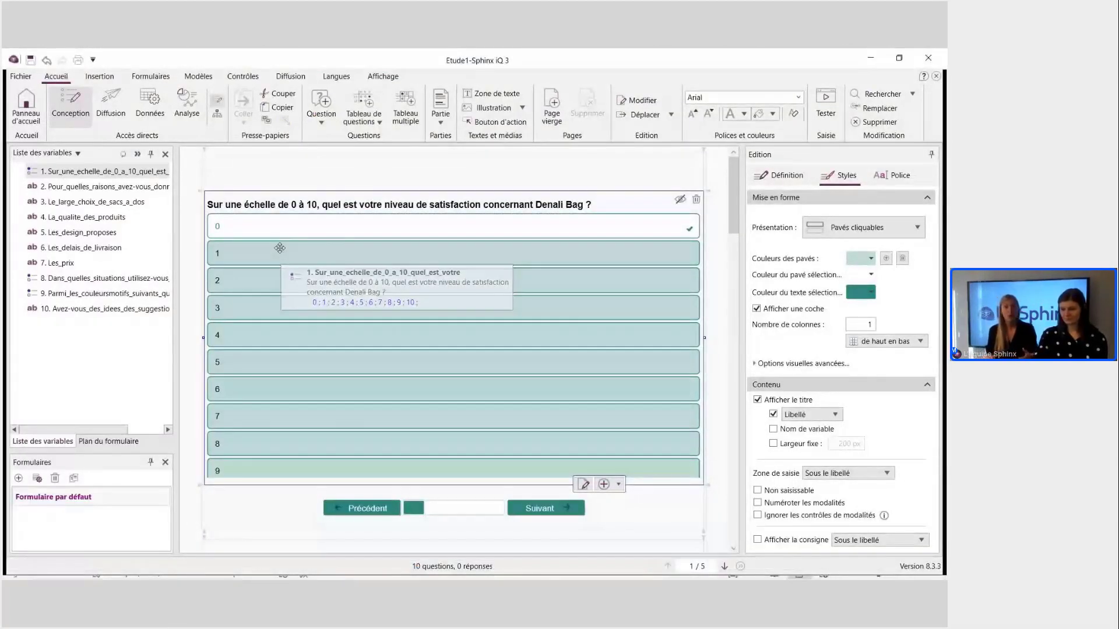
Open the definition of the 0 to 10 satisfaction question and change its type to Echelle.
left_click(784, 177)
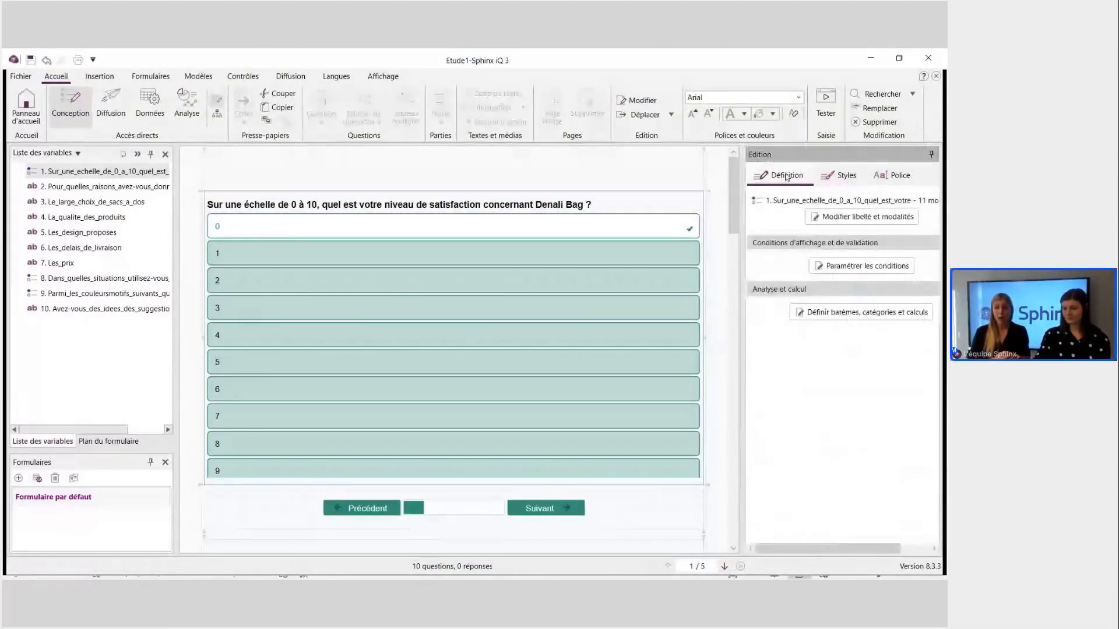
left_click(839, 222)
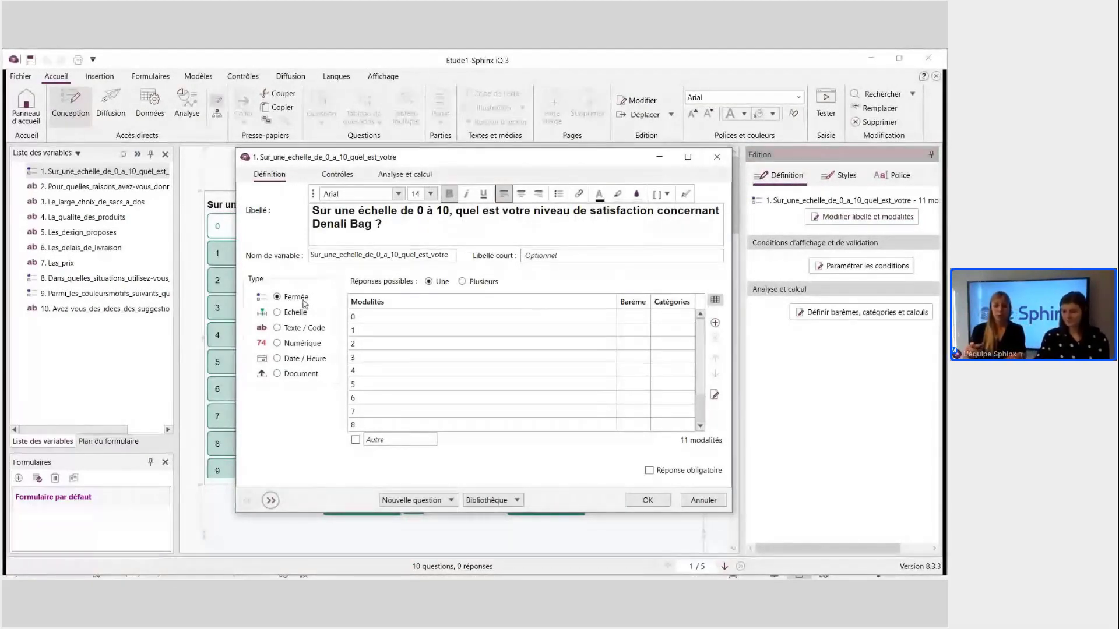
left_click(277, 314)
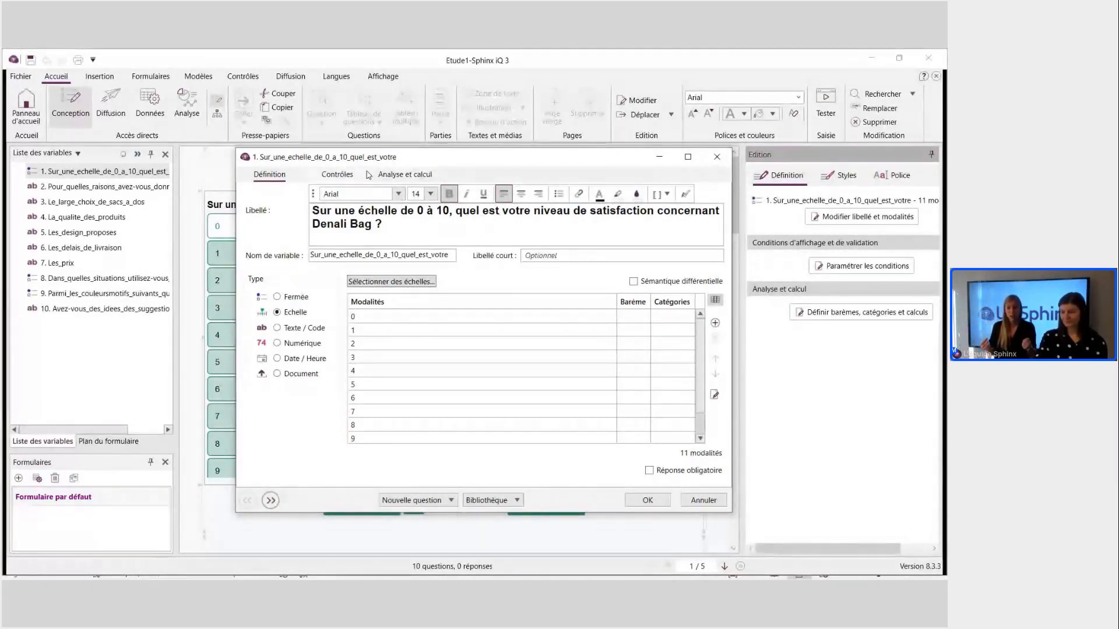
Assign the predefined scoring scale 0;1;2;3;4;5;6;7;8;9;10 to the question's response options.
left_click(396, 175)
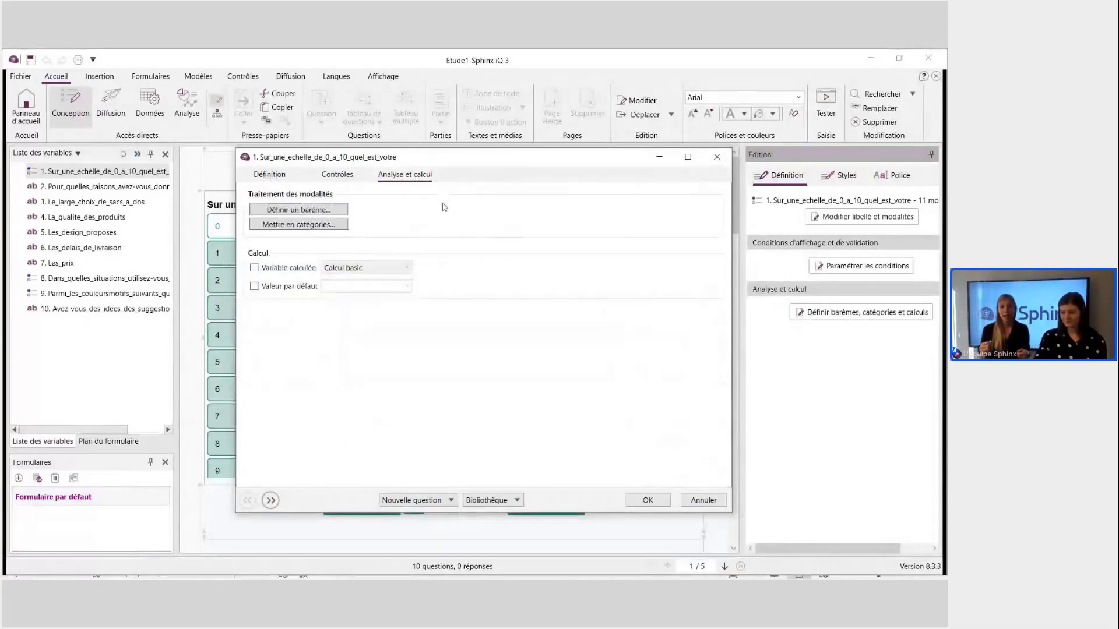
left_click(337, 211)
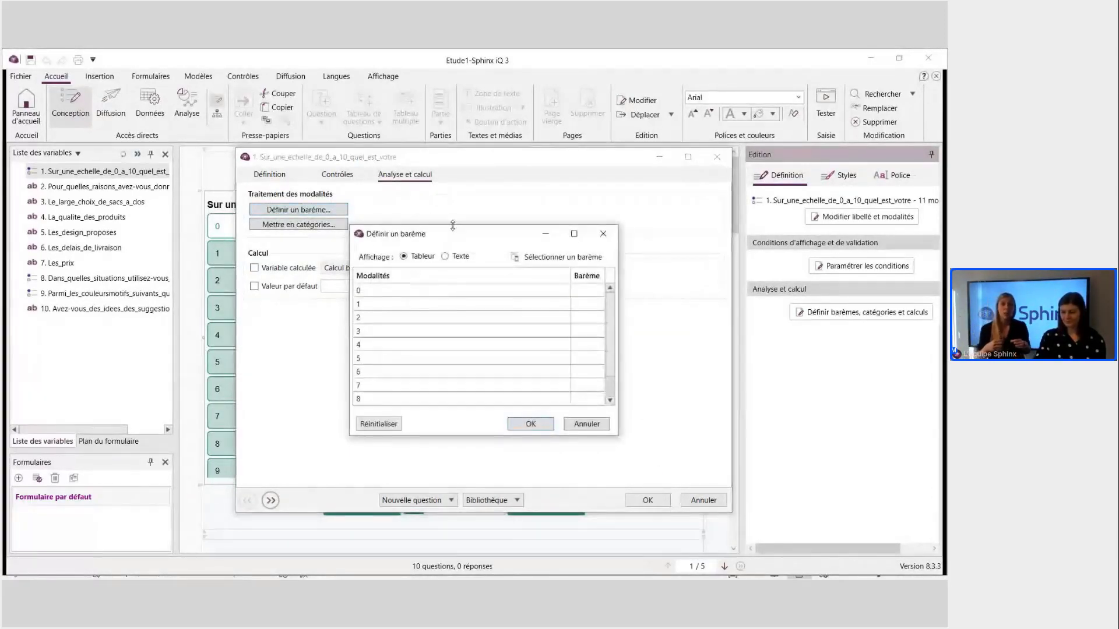
left_click(551, 258)
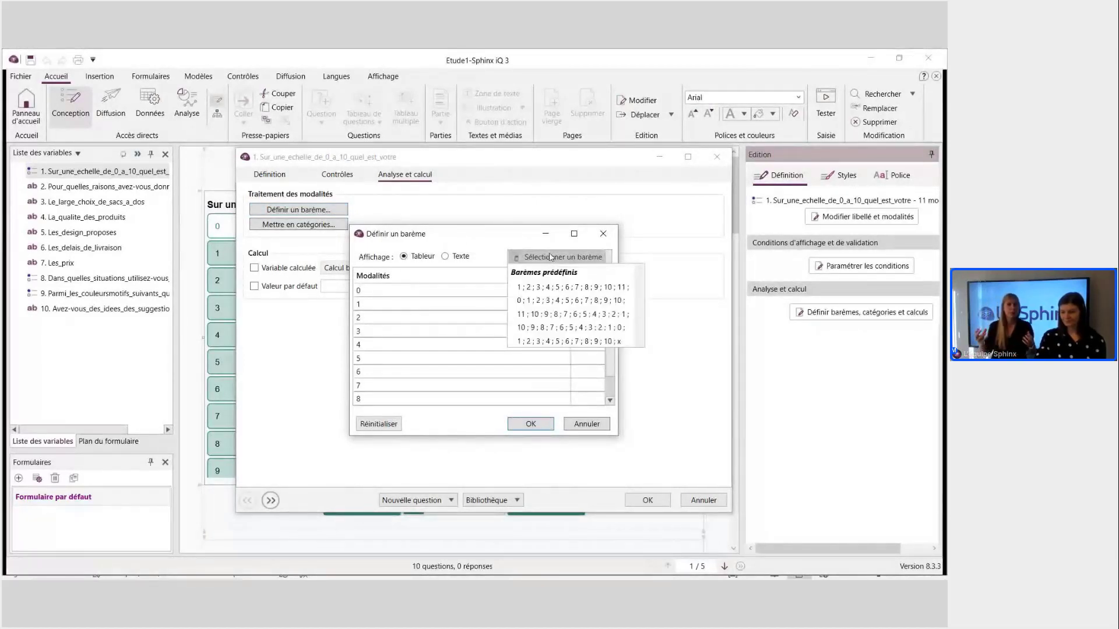
left_click(555, 302)
left_click(531, 425)
Rename the question's variable as Satisfaction_globale in its definition.
left_click(269, 174)
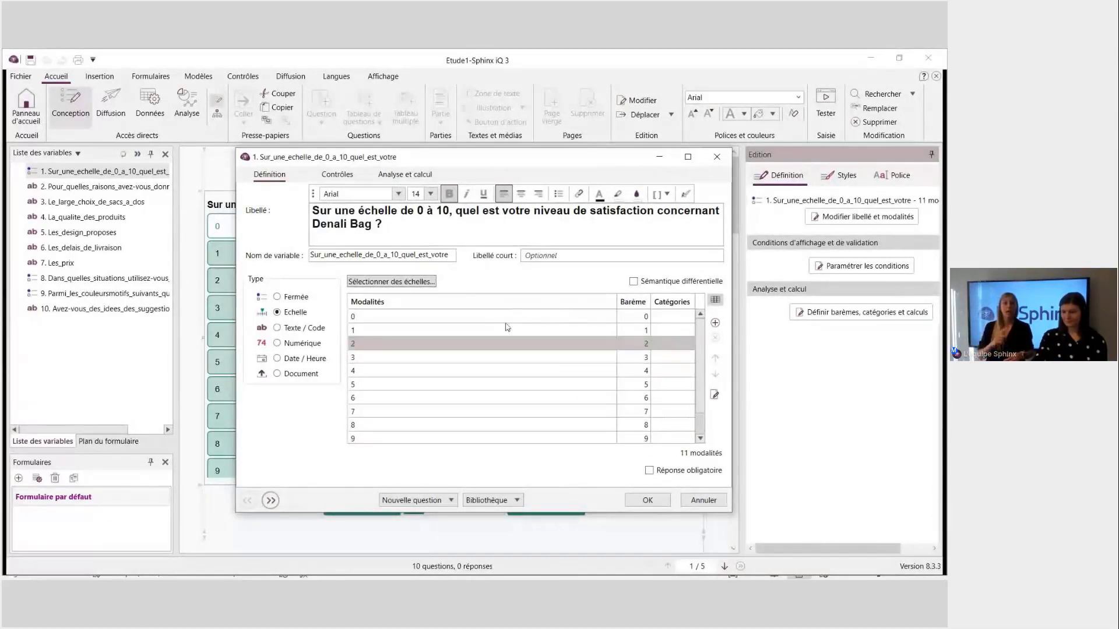
left_click_drag(312, 256, 449, 255)
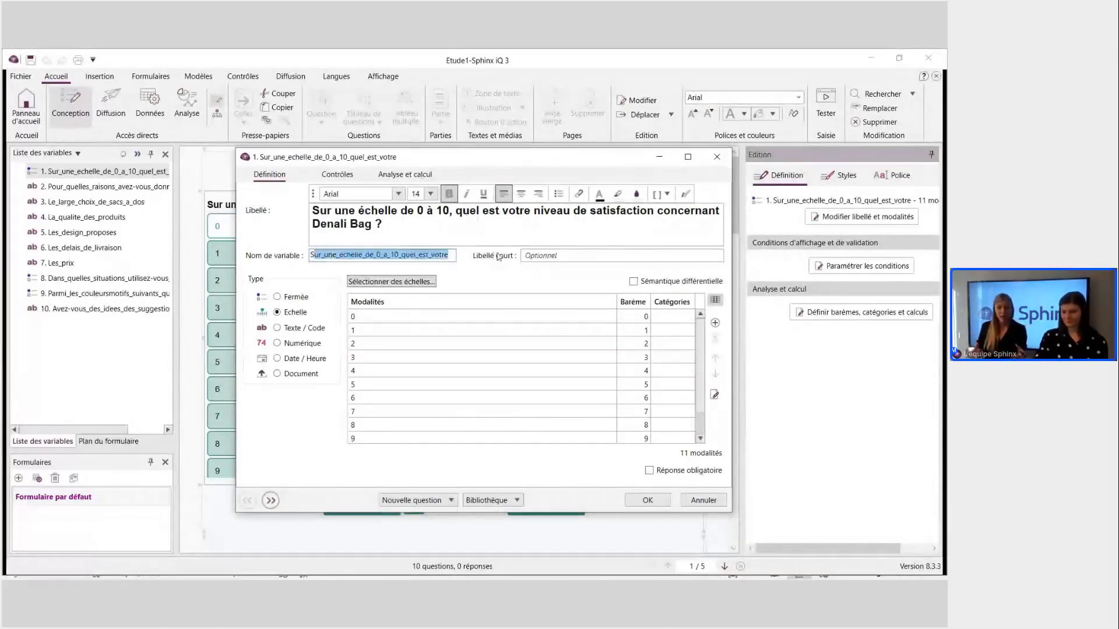
type("Satisfaction_globale")
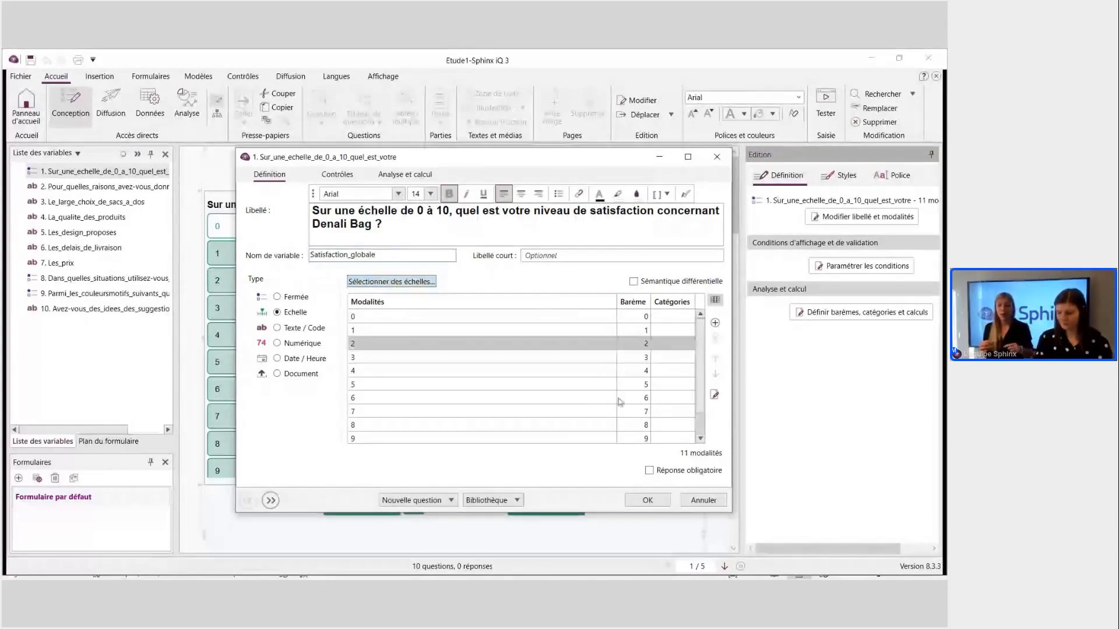
Confirm the Satisfaction_globale definition and set the question's presentation style to Echelle numérotée.
left_click(642, 497)
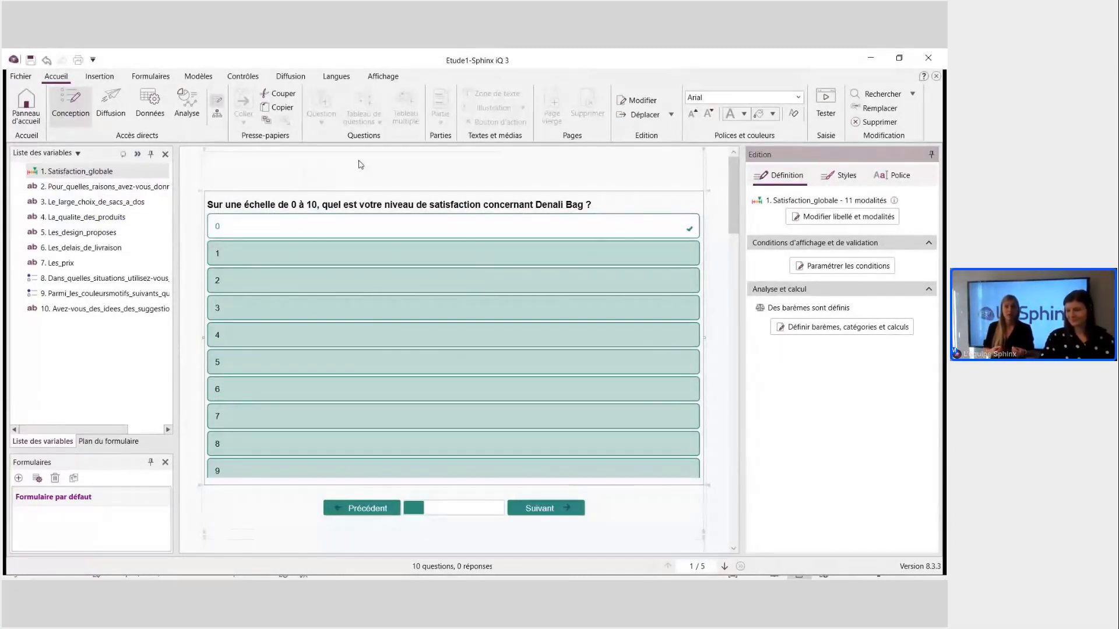
left_click(843, 176)
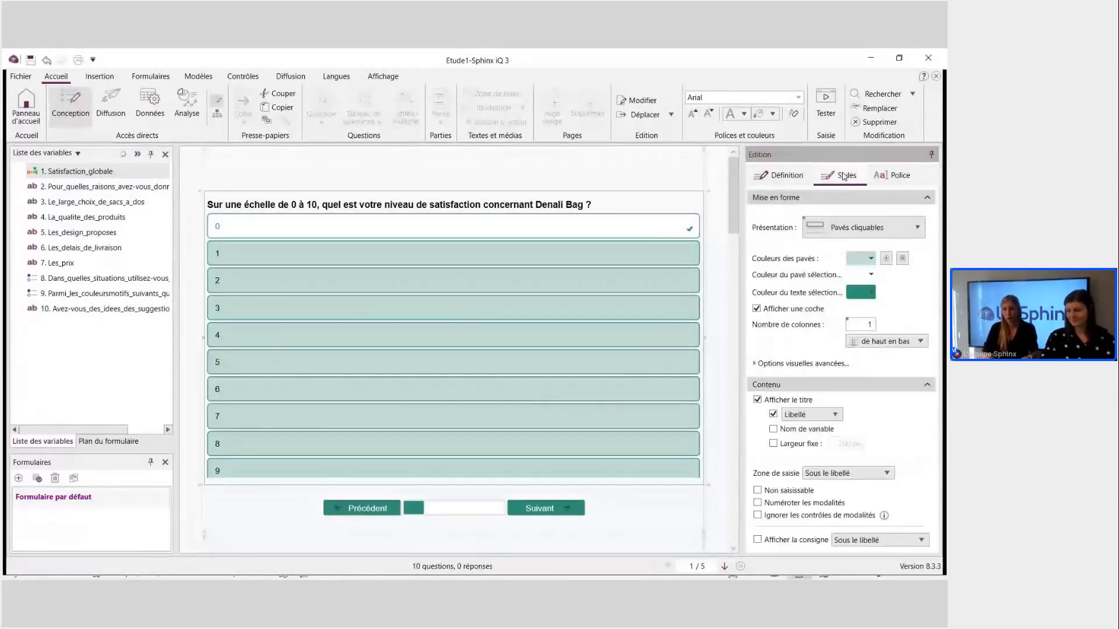
left_click(829, 227)
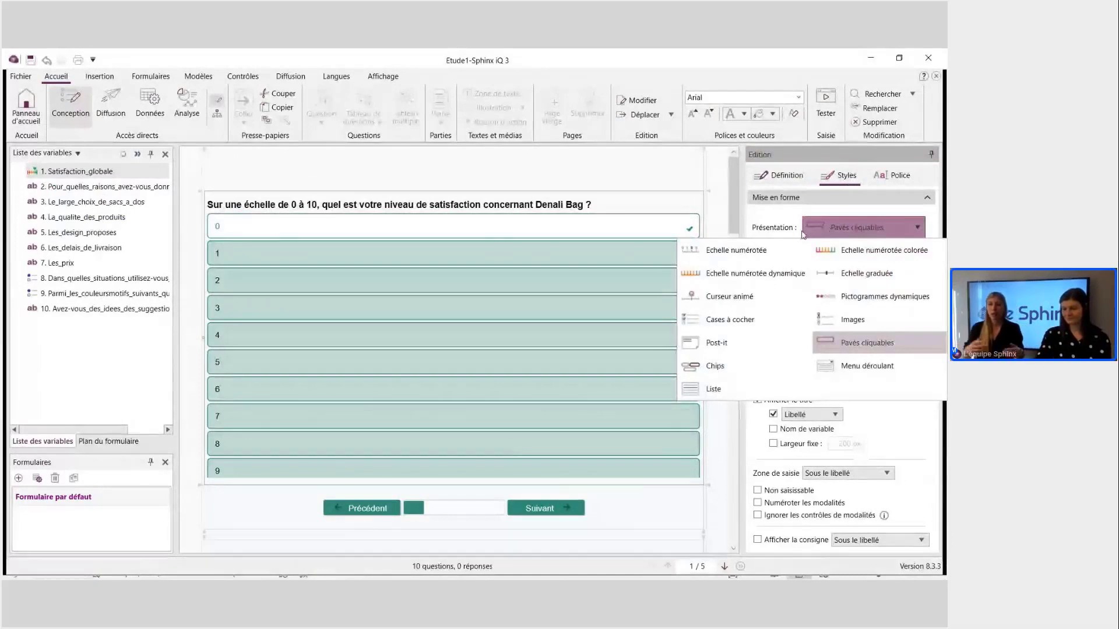
left_click(764, 252)
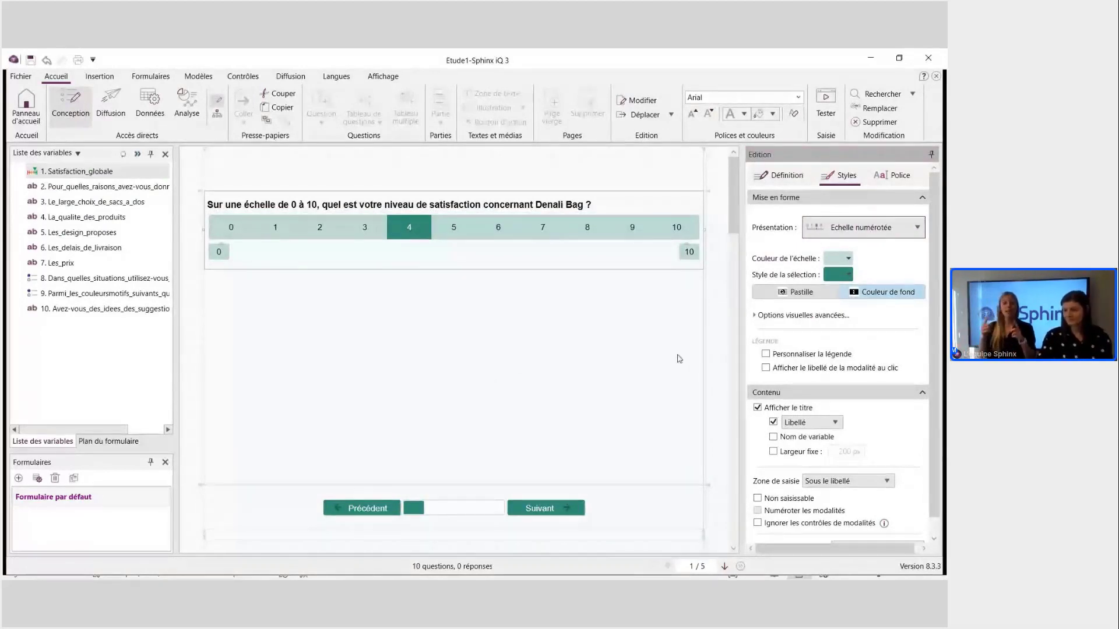
Check the wording for the ends of the 0 to 10 scale in the Word questionnaire and return to Sphinx iQ 3.
mouse_move(411, 579)
left_click(350, 513)
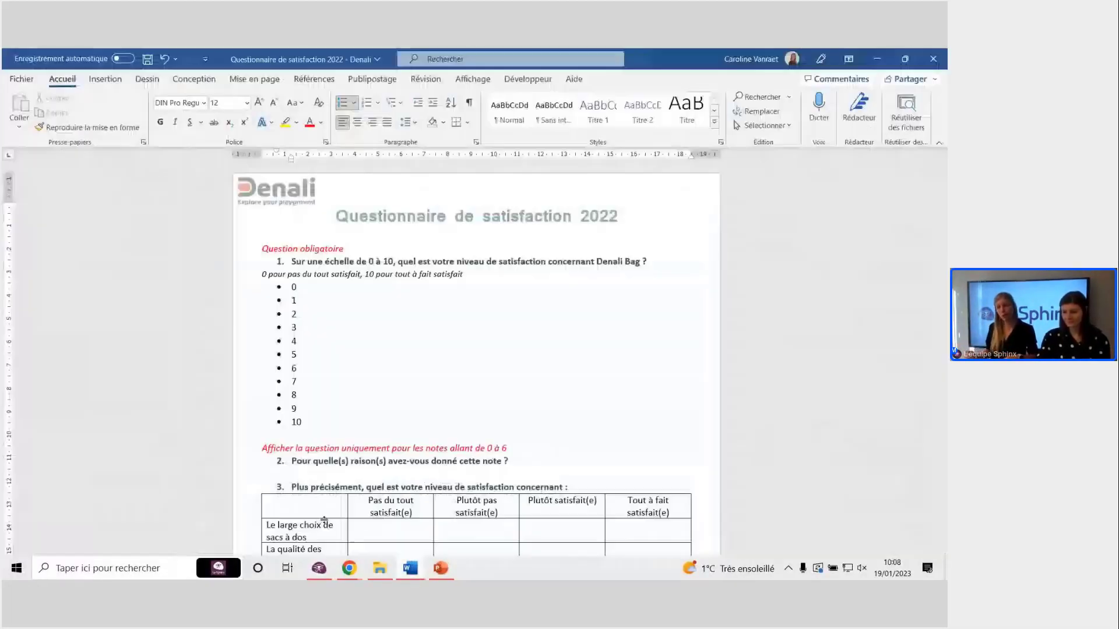
left_click_drag(263, 274, 489, 281)
left_click(490, 279)
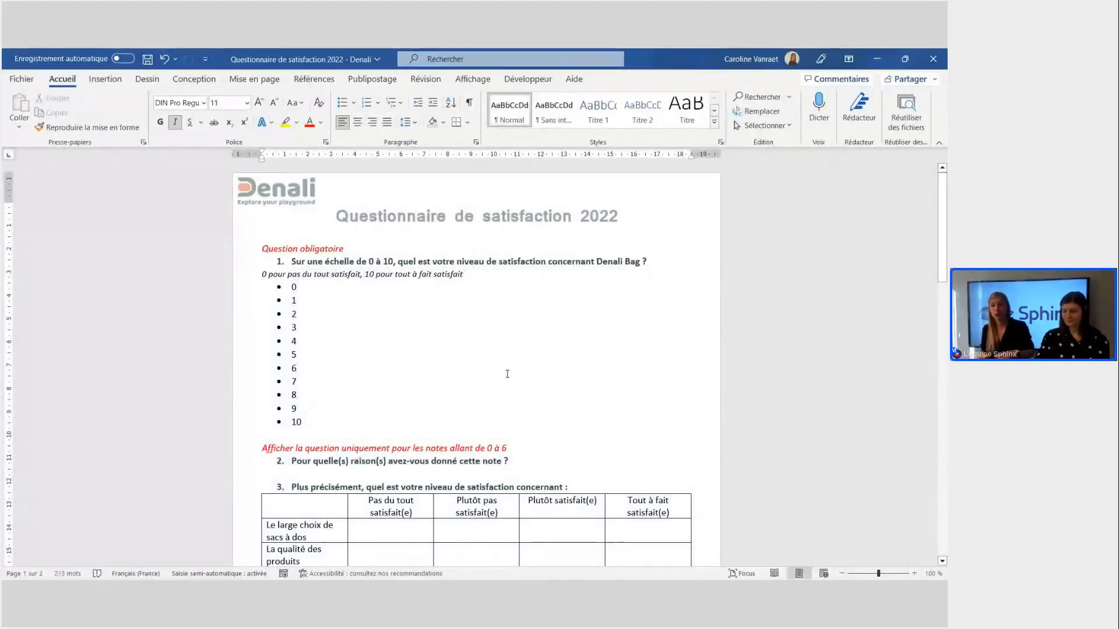
mouse_move(497, 578)
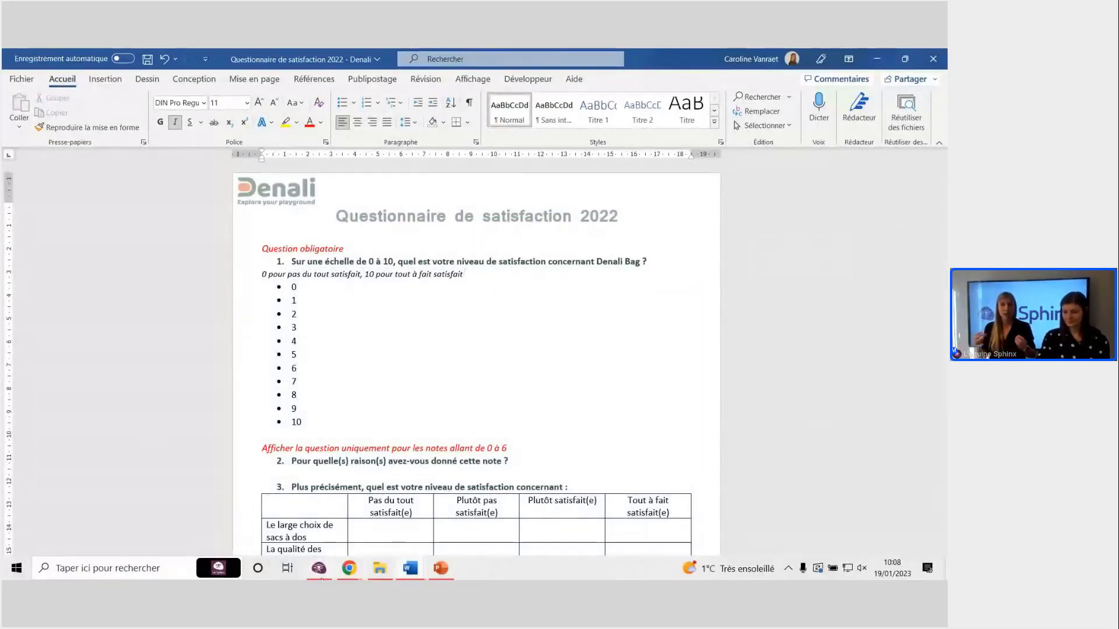
left_click(318, 569)
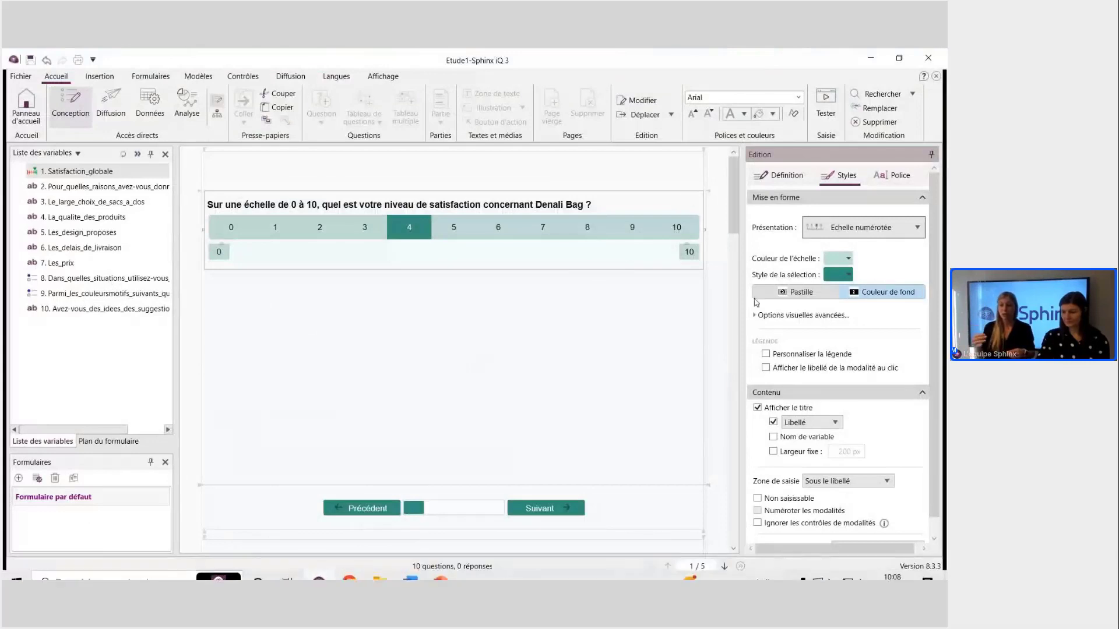
Customize the numbered scale's legend with "Pas du tout" at the left end and "Tout à fait" at the right end.
left_click(780, 355)
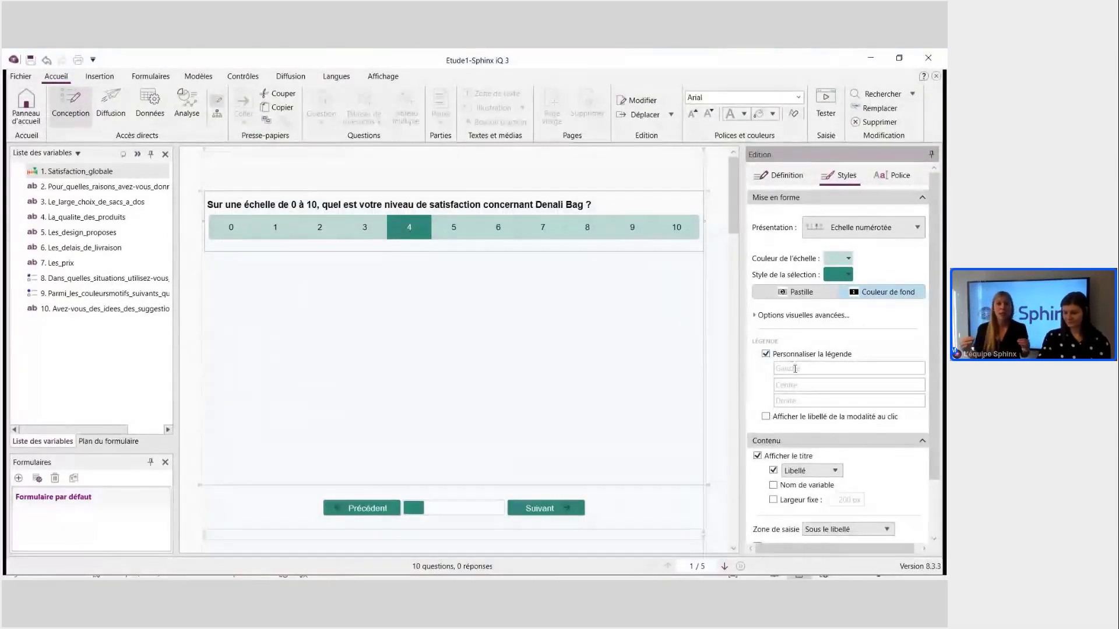
left_click(795, 368)
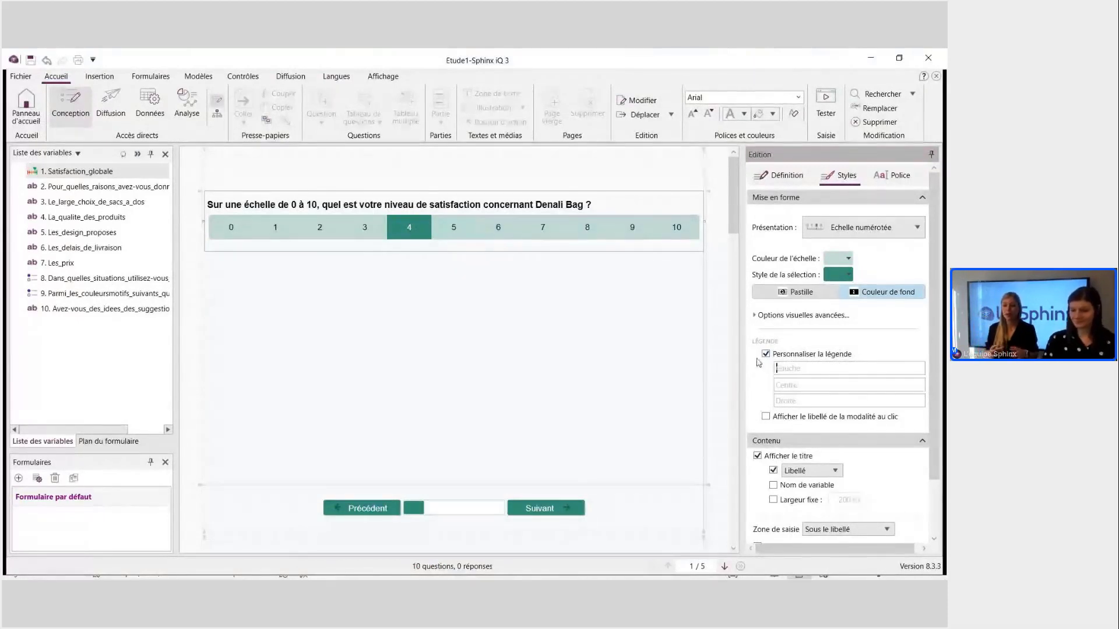
type("Pas du tout")
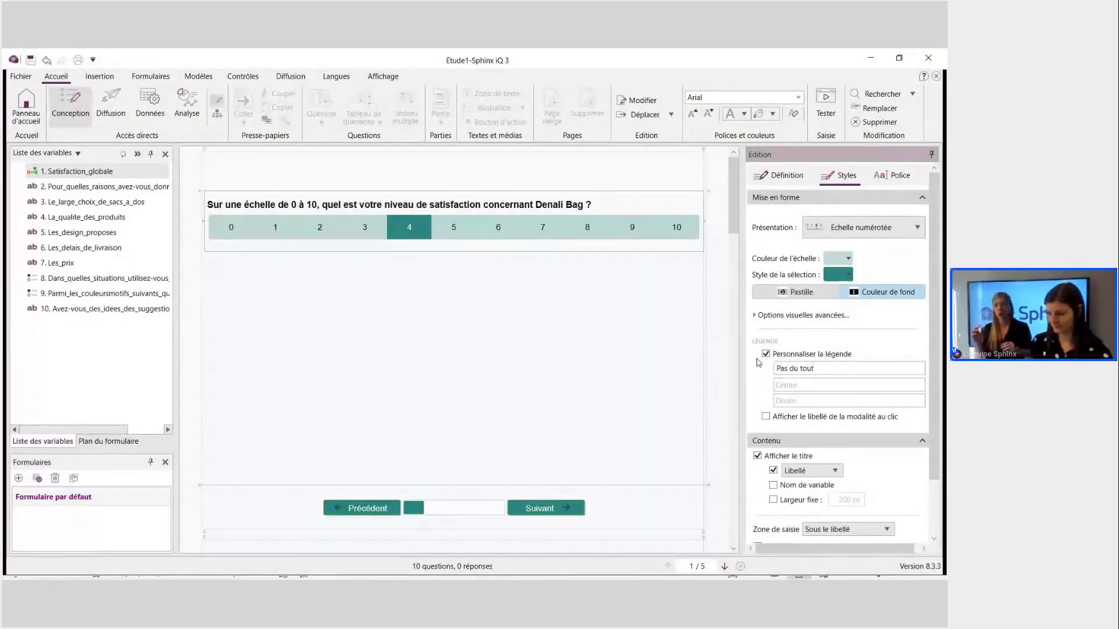
left_click(840, 401)
type("<tout à fait")
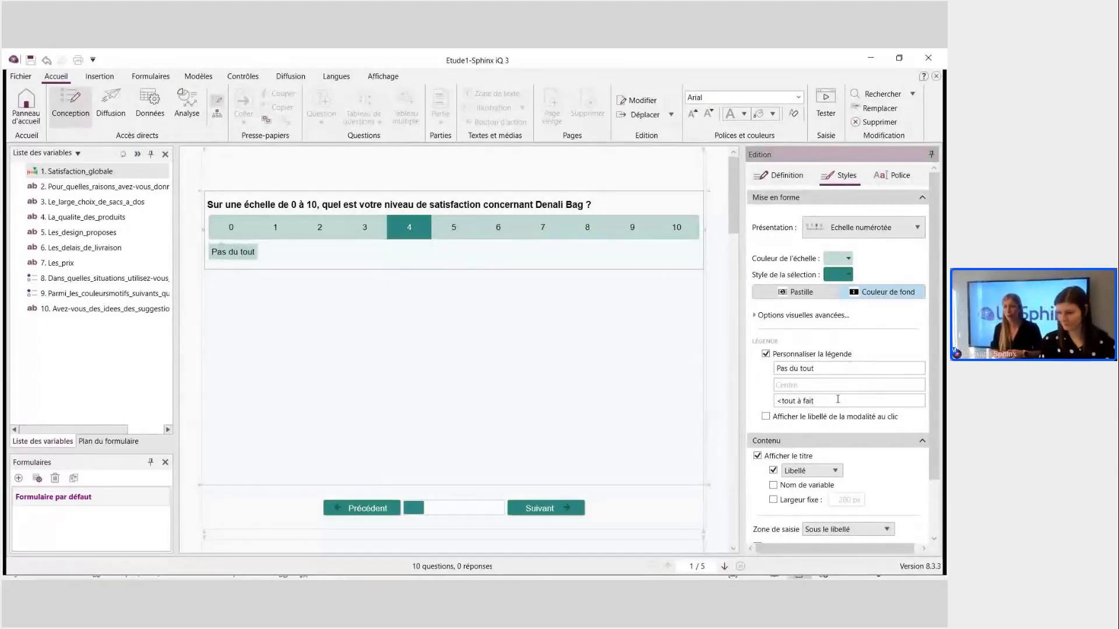
key("BackSpace")
key("Delete")
type("T")
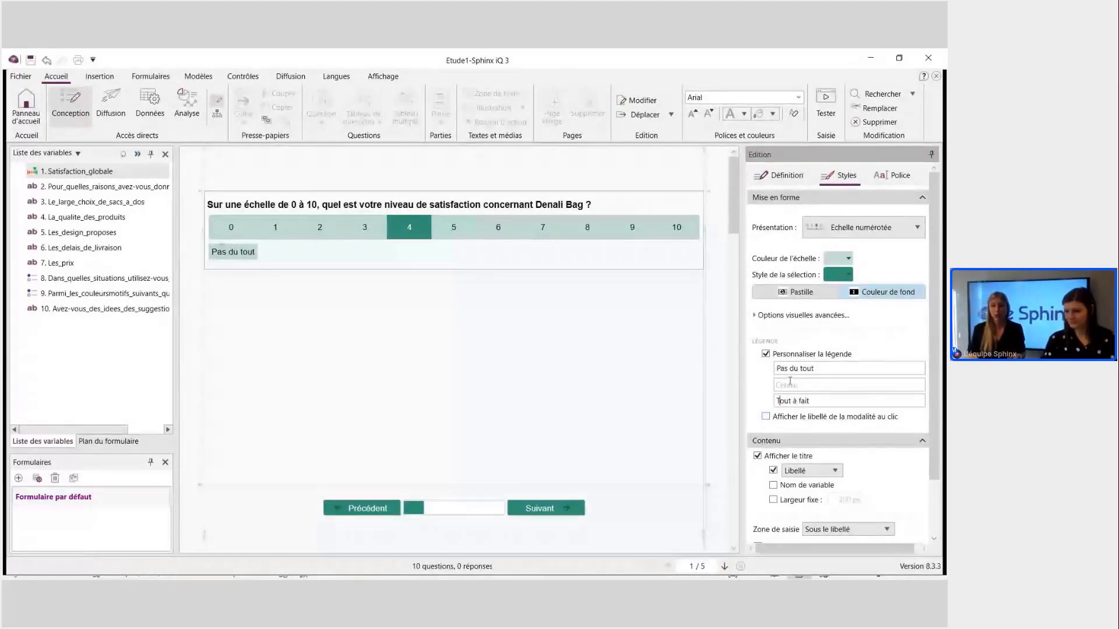
key("shift+Tab")
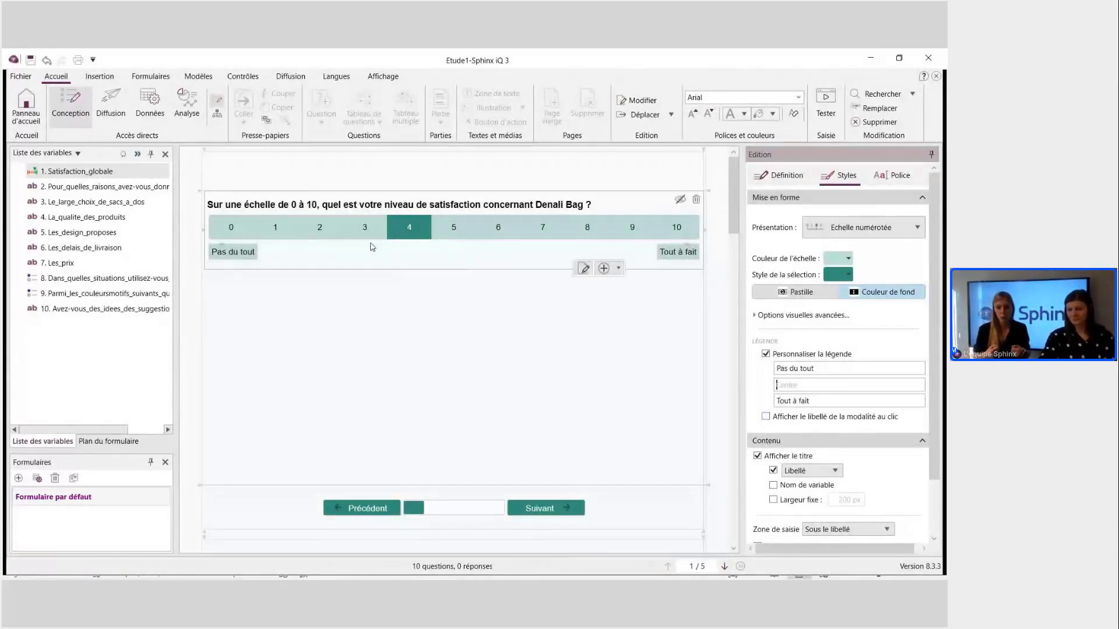
mouse_move(473, 580)
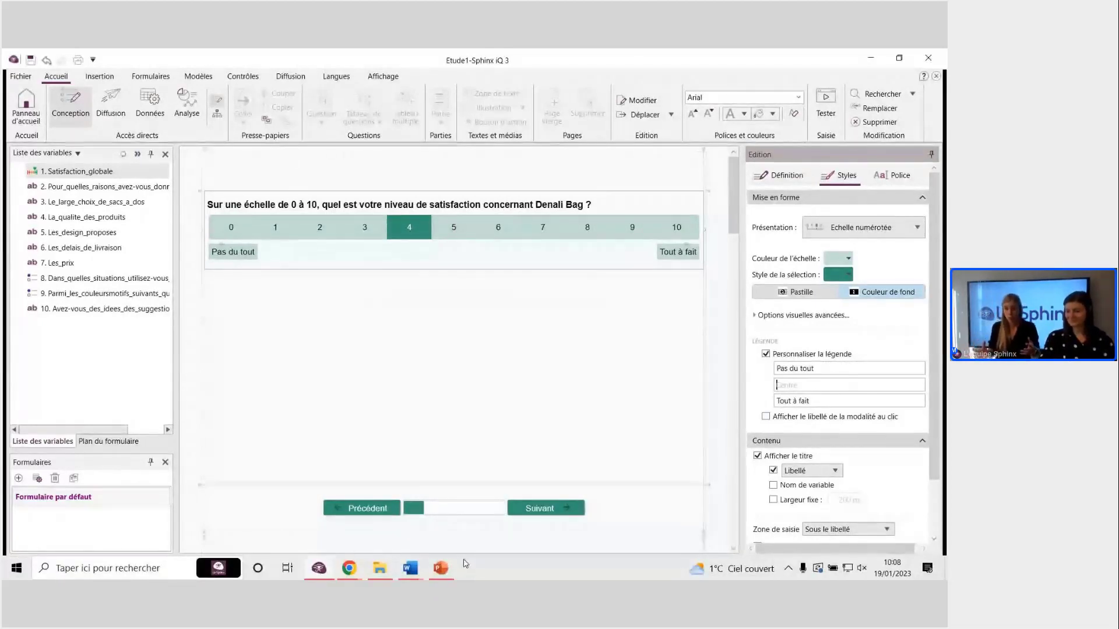
left_click(502, 381)
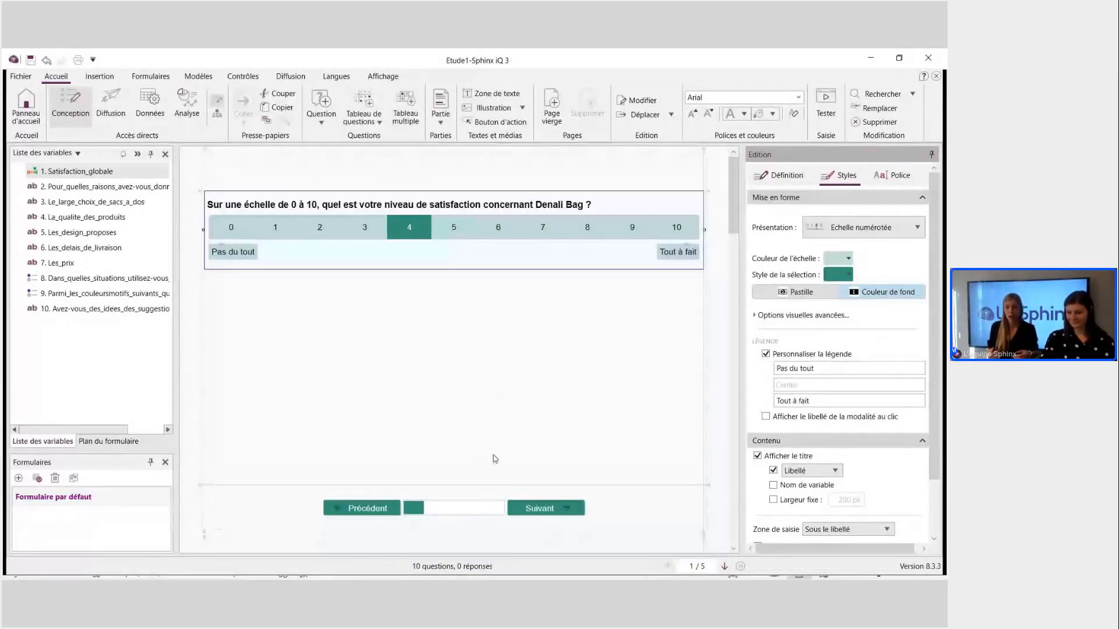
Check the display instruction for question 2 in the Word questionnaire and return to Sphinx iQ 3.
mouse_move(465, 579)
mouse_move(410, 571)
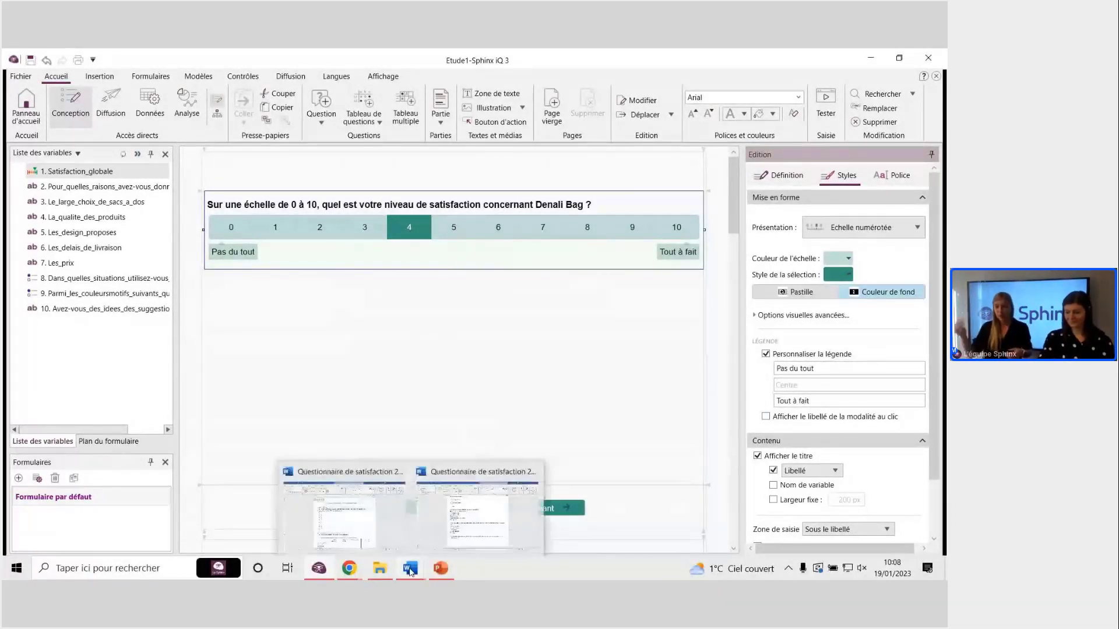
left_click(373, 507)
scroll(375, 369, "down", 3)
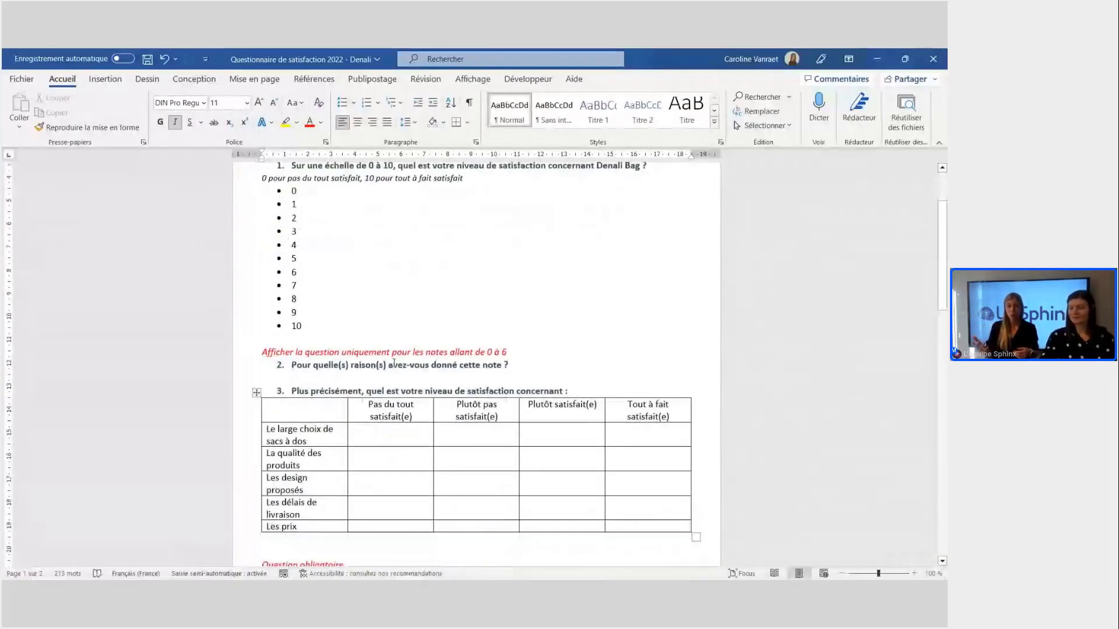
triple_click(535, 331)
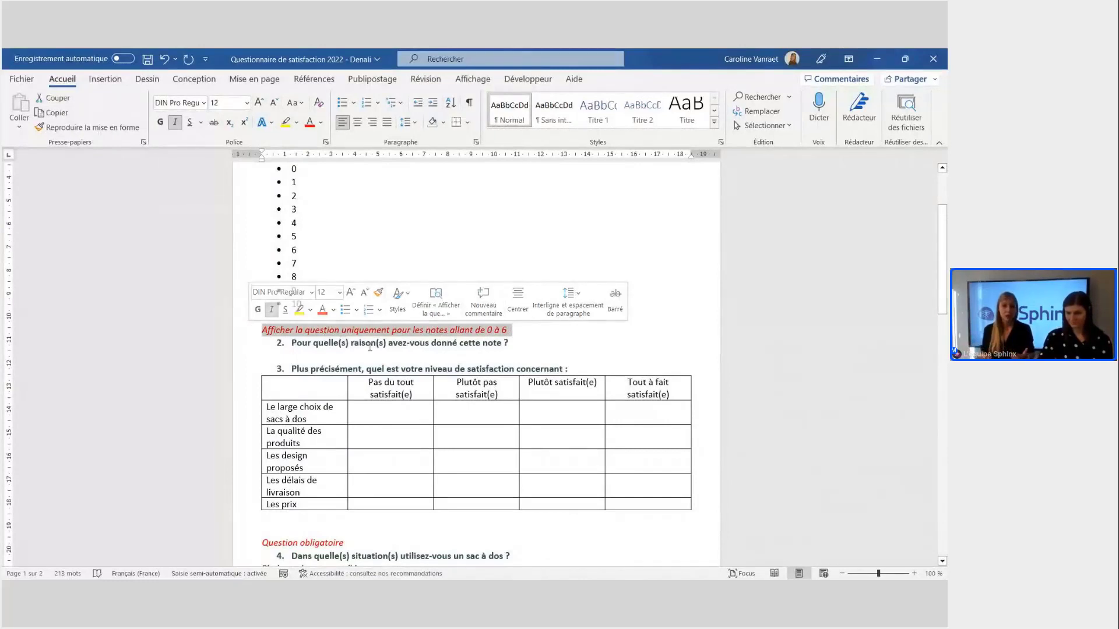
left_click(538, 340)
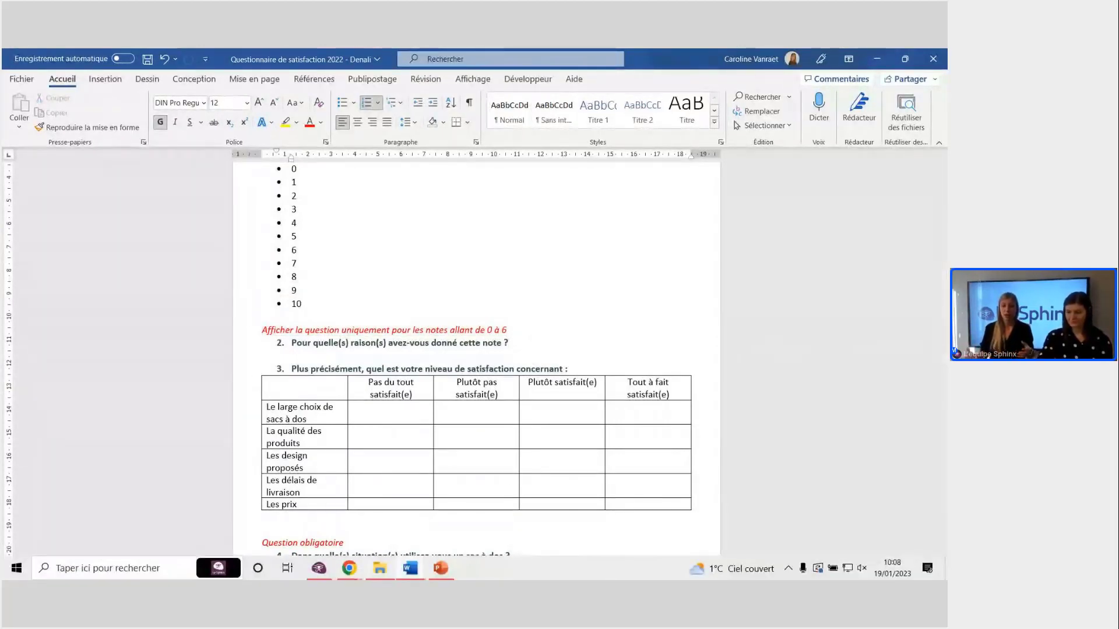
left_click(319, 569)
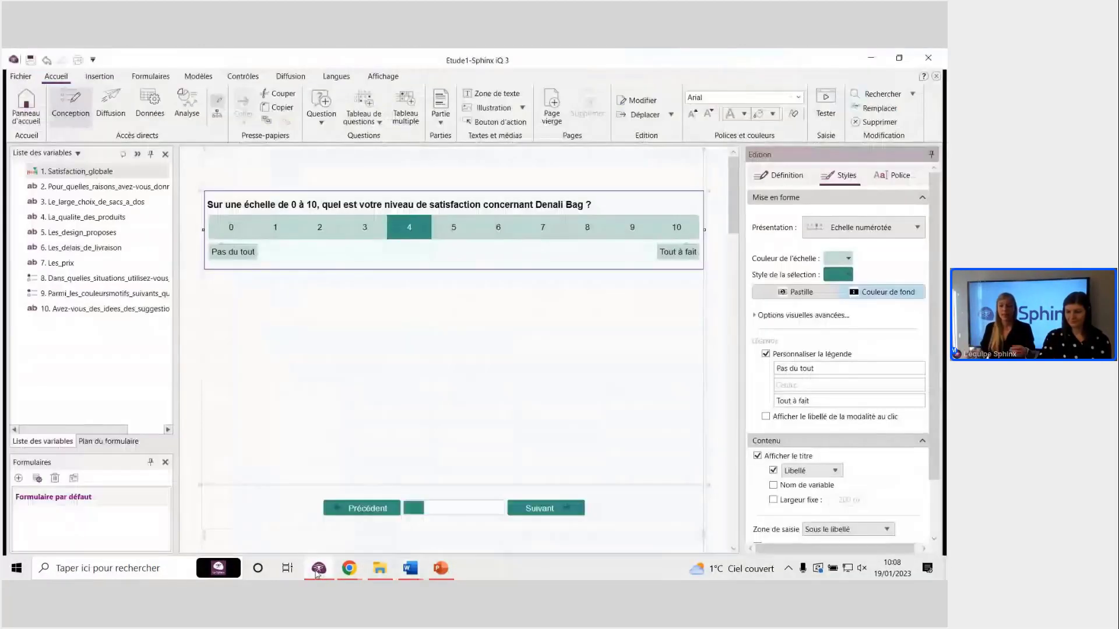
Open the question "Pour quelle(s) raison(s) avez-vous donné cette note ?" and enable its Présenter uniquement si display condition.
scroll(352, 383, "down", 5)
left_click(333, 344)
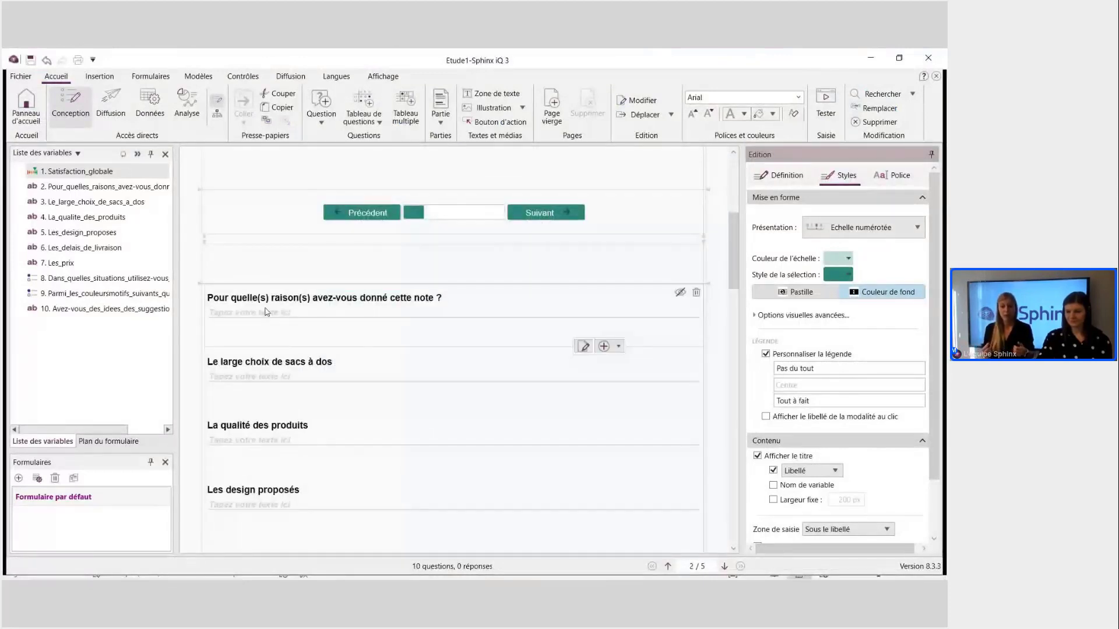
double_click(389, 310)
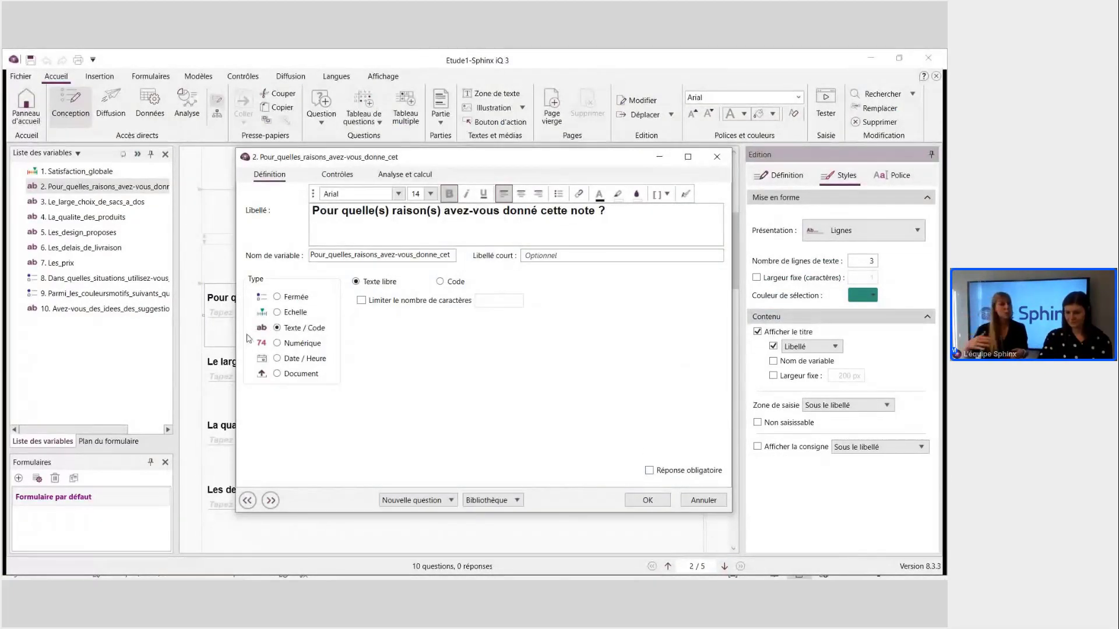
left_click(337, 175)
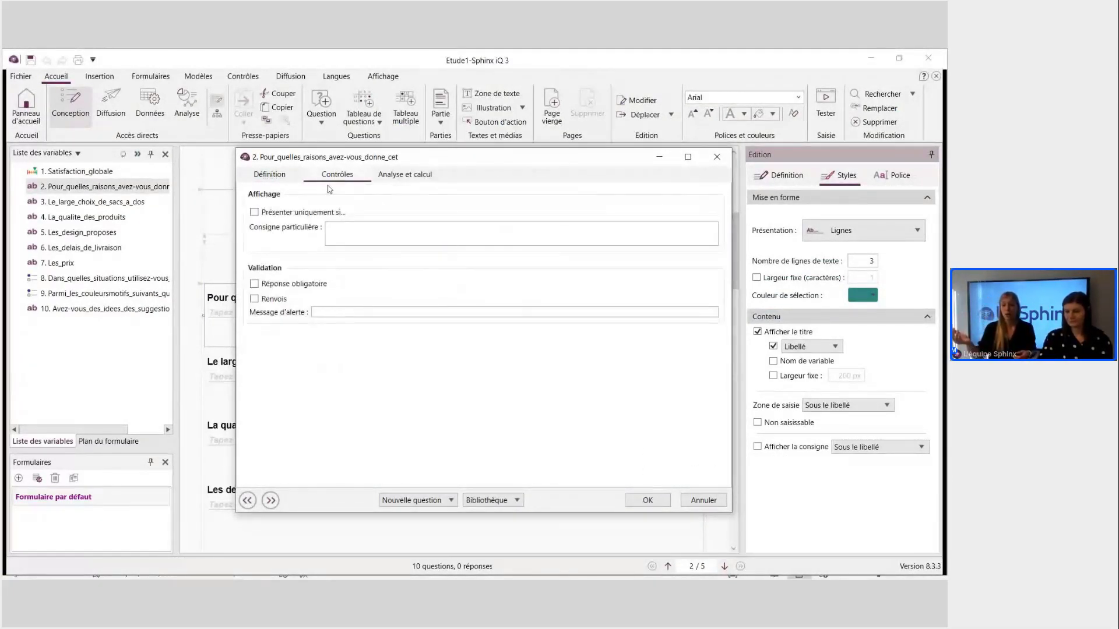
left_click(313, 213)
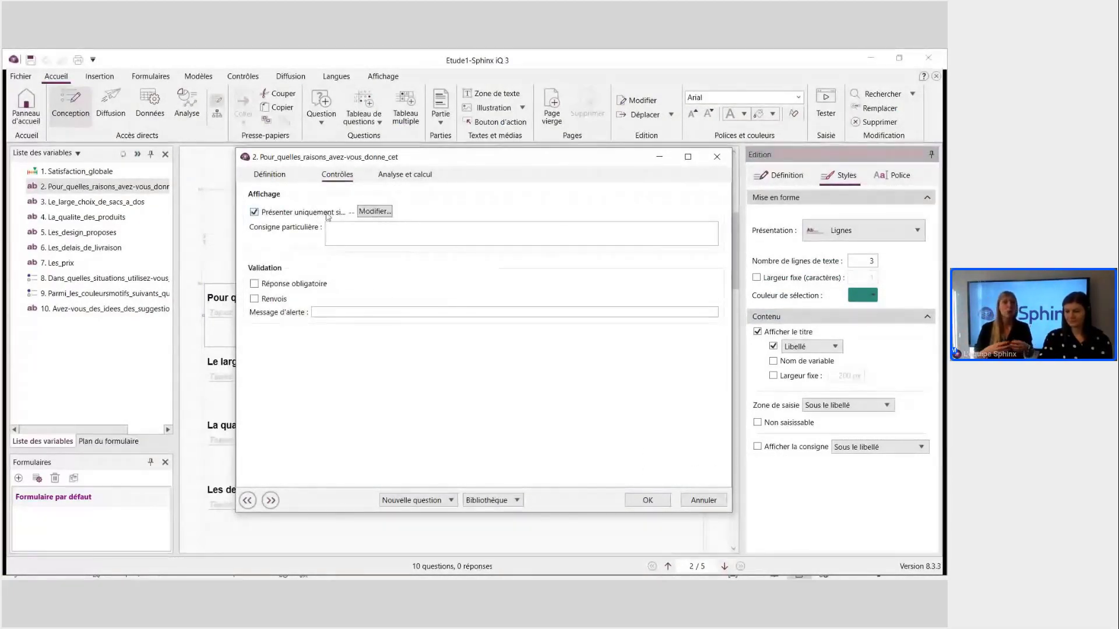
Make the question appear only for Satisfaction_globale values 0;1;2;3;4;5;6, confirm, and widen the variable list.
left_click(375, 211)
mouse_move(495, 256)
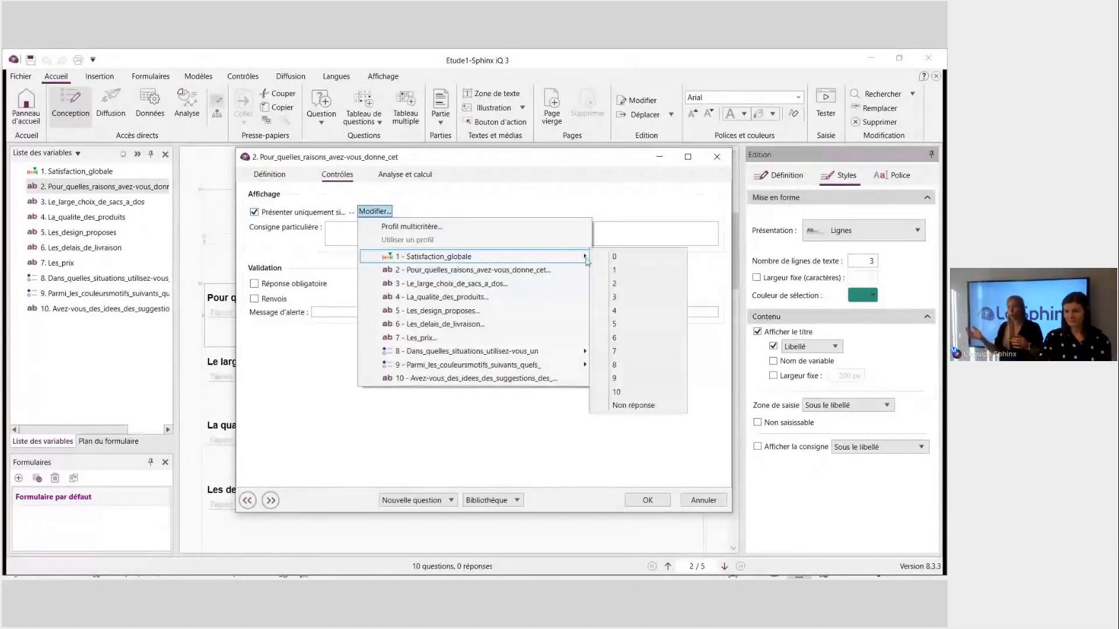
left_click(617, 256)
left_click(605, 283)
left_click(605, 270)
left_click(600, 297)
left_click(598, 312)
left_click(601, 324)
left_click(601, 337)
left_click(707, 358)
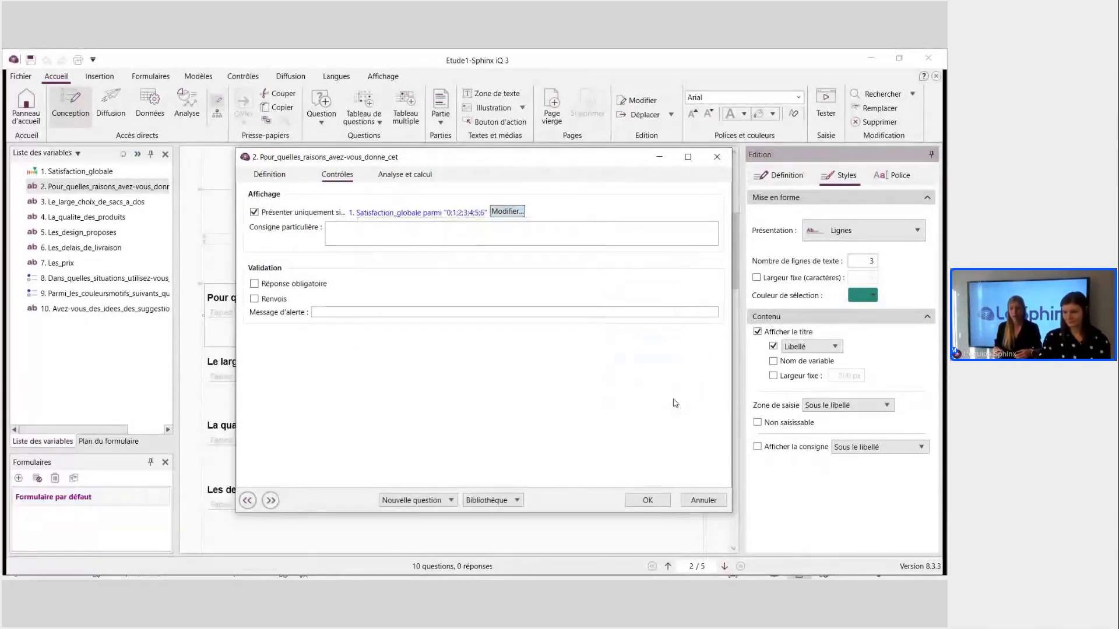
left_click(648, 500)
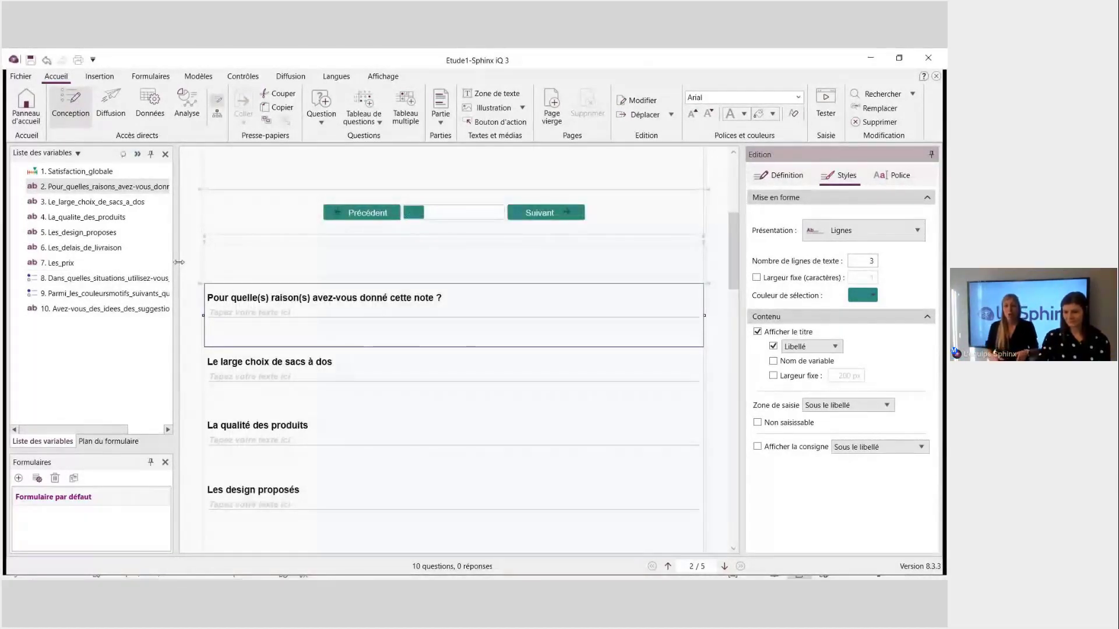
left_click_drag(177, 263, 208, 263)
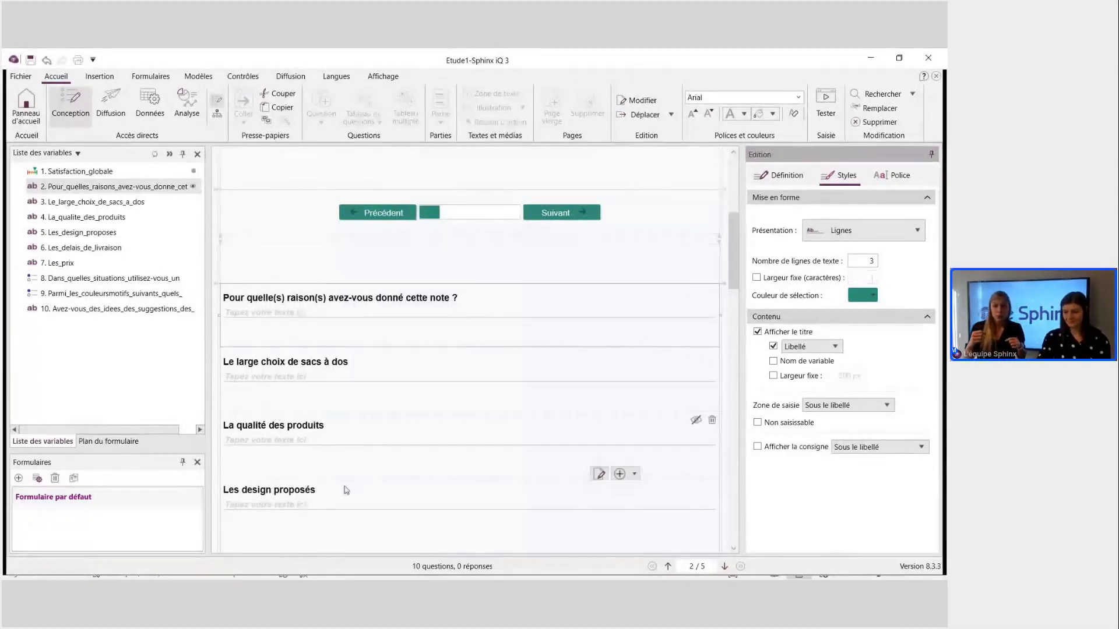
Check the layout of the question 3 satisfaction table in the Word questionnaire and return to Sphinx iQ 3.
mouse_move(406, 574)
left_click(353, 523)
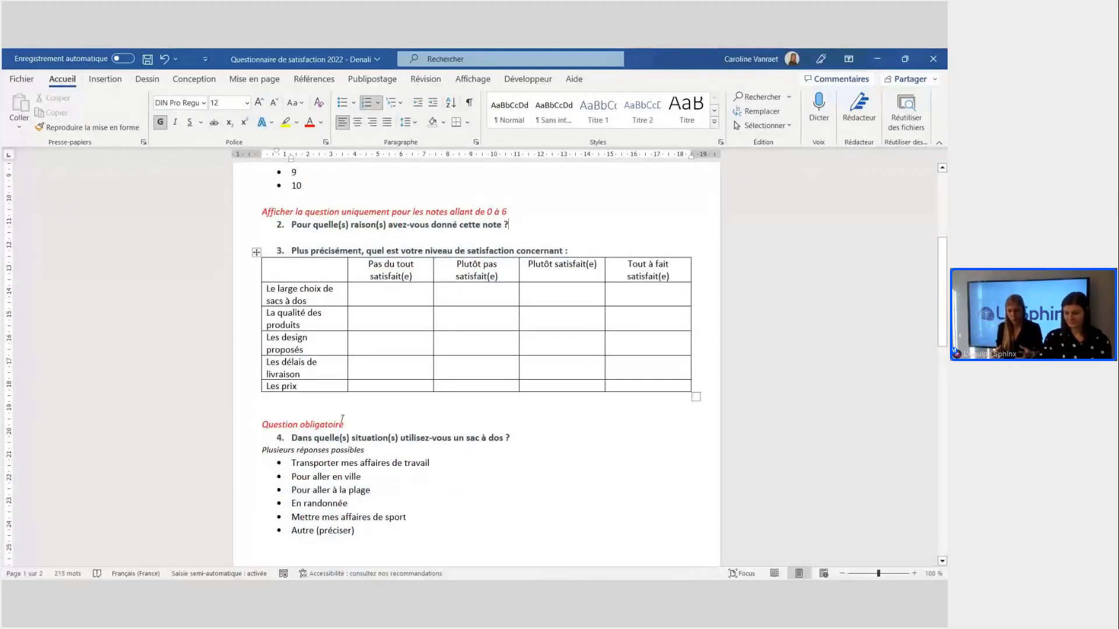
left_click(319, 568)
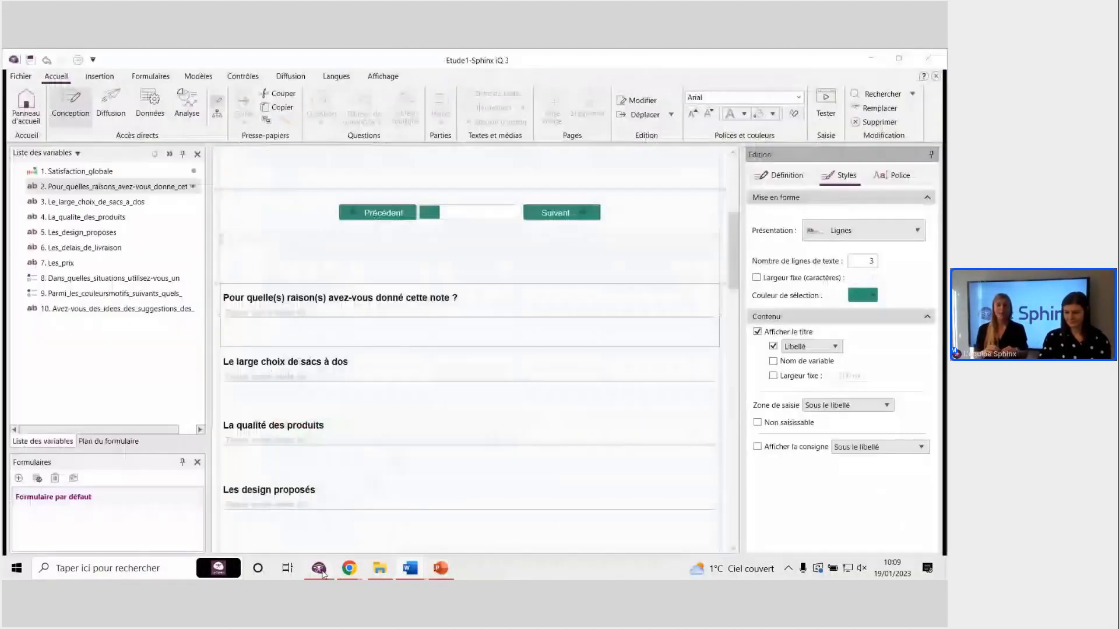
Group the variables from Le_large_choix_de_sacs_a_dos through Les_prix into a single table question.
scroll(532, 367, "down", 2)
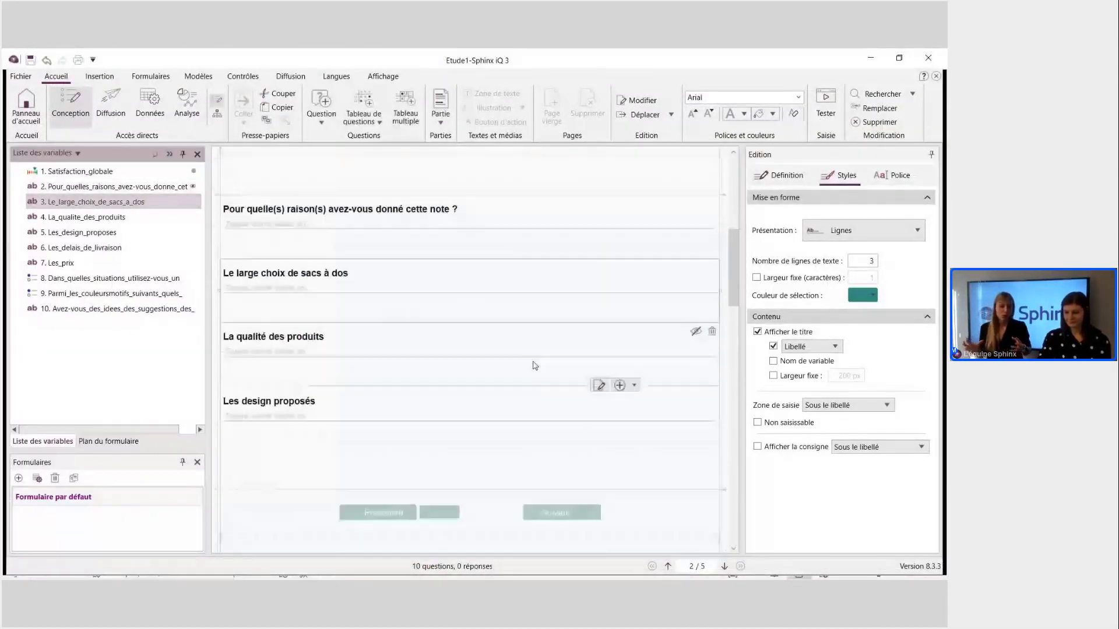
scroll(366, 370, "down", 3)
scroll(365, 408, "down", 1)
scroll(375, 425, "up", 3)
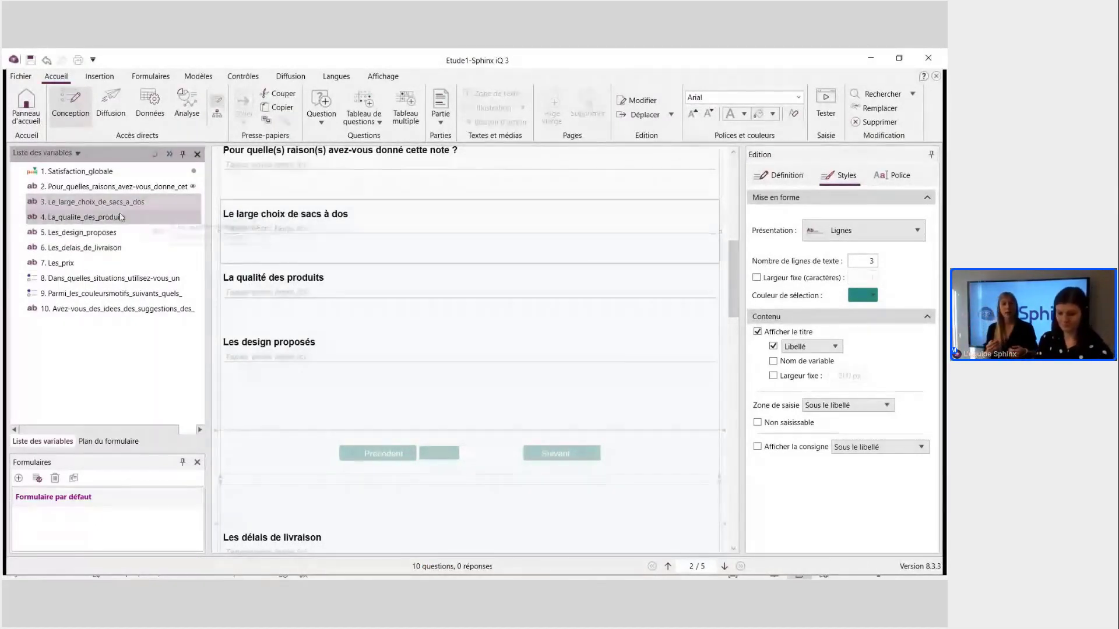
left_click(75, 262, "shift")
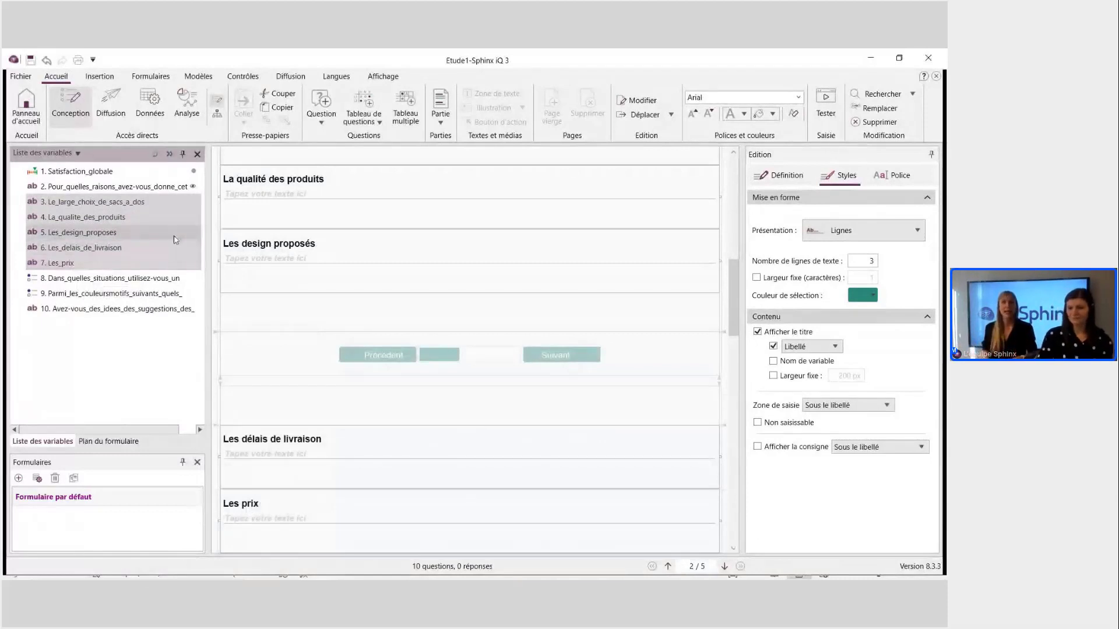
right_click(145, 236)
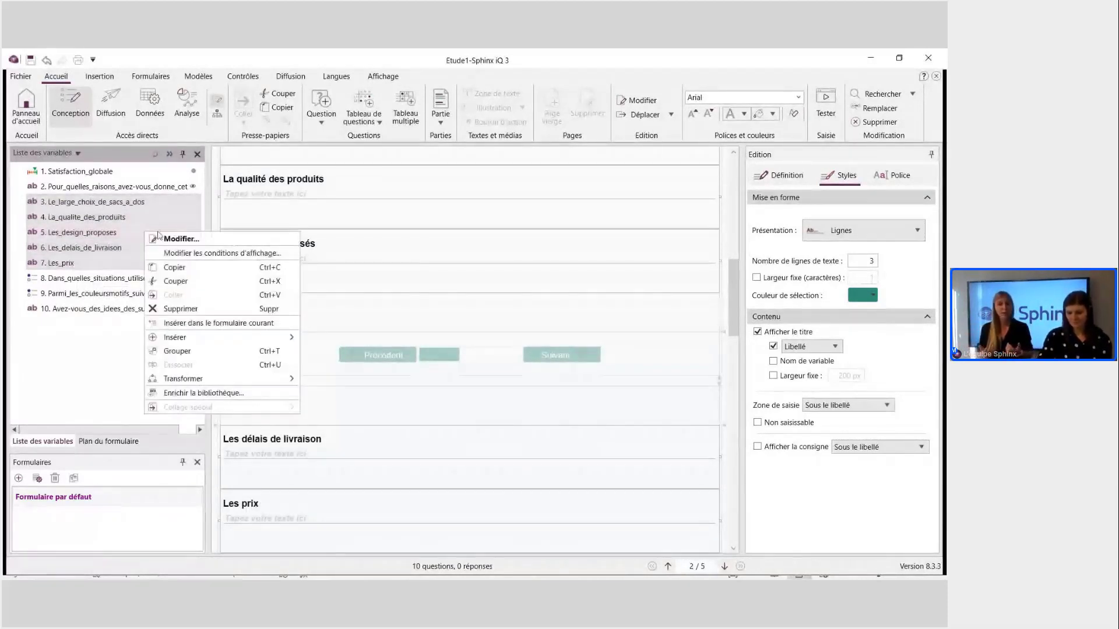
left_click(261, 352)
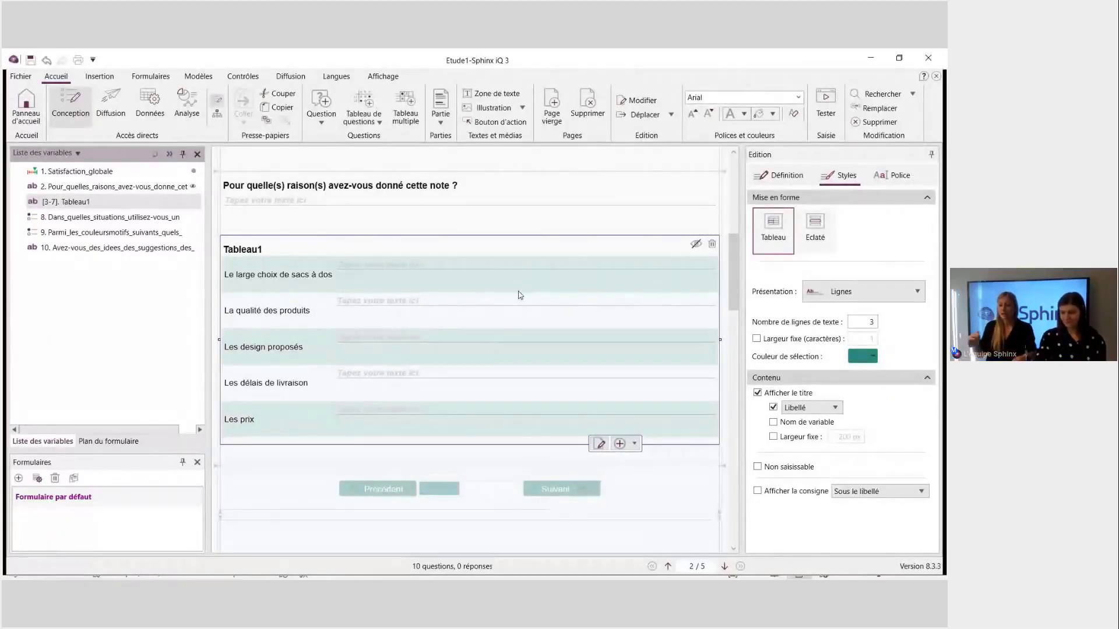
Set the new table's type to Echelle with the predefined scale Pas du tout satisfait ; Plutôt pas satisfait ; Plutôt satisfait ; Tout à fait satisfait.
double_click(451, 370)
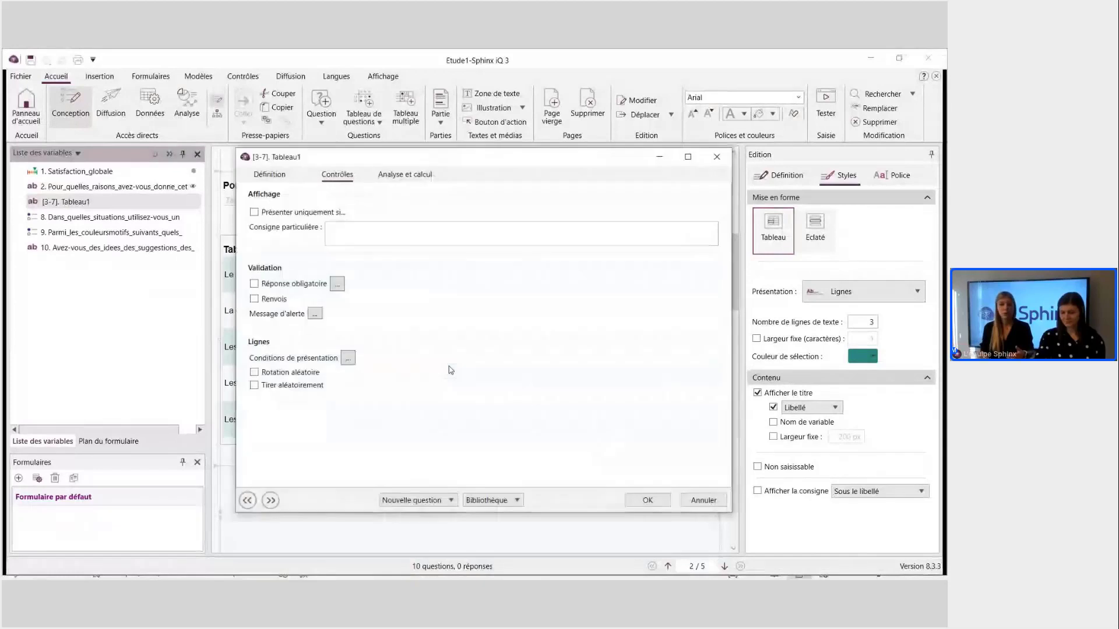
left_click(265, 174)
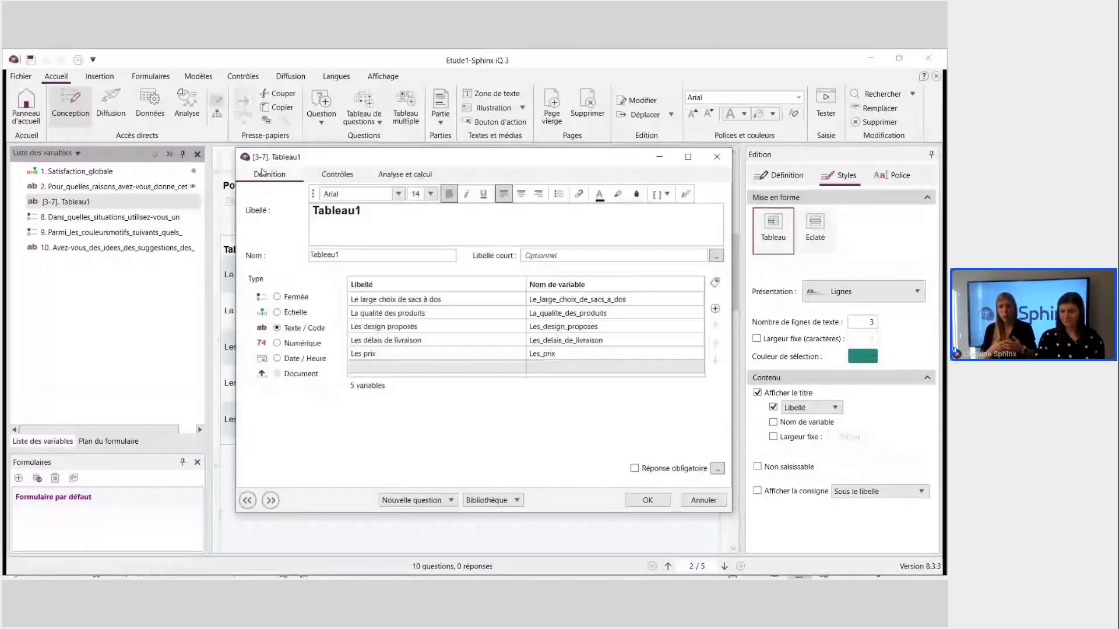
left_click(287, 315)
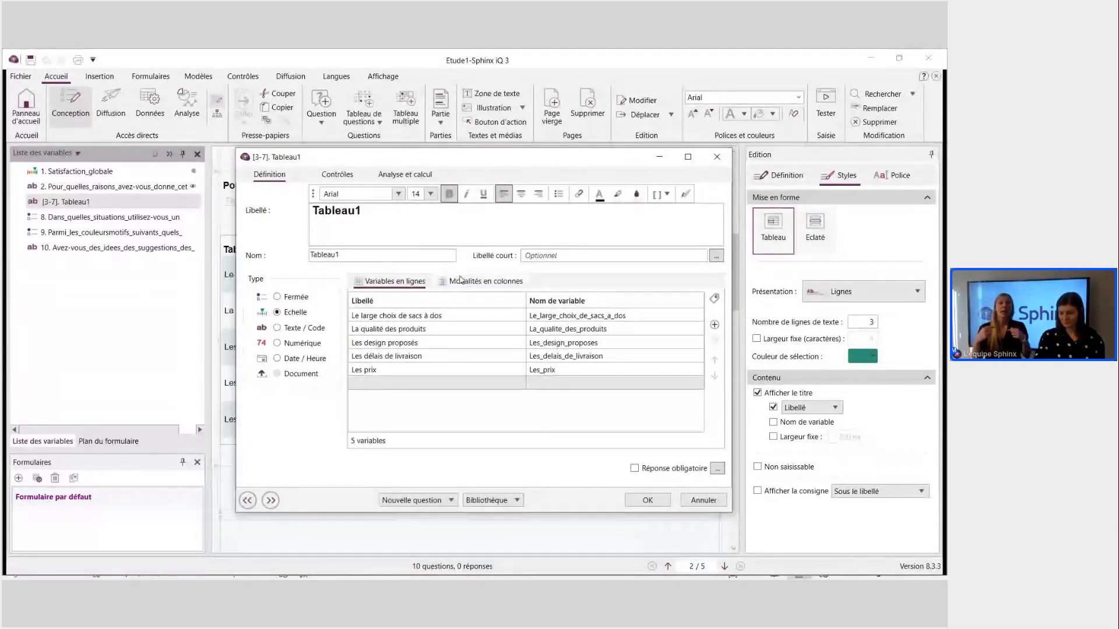
left_click(461, 280)
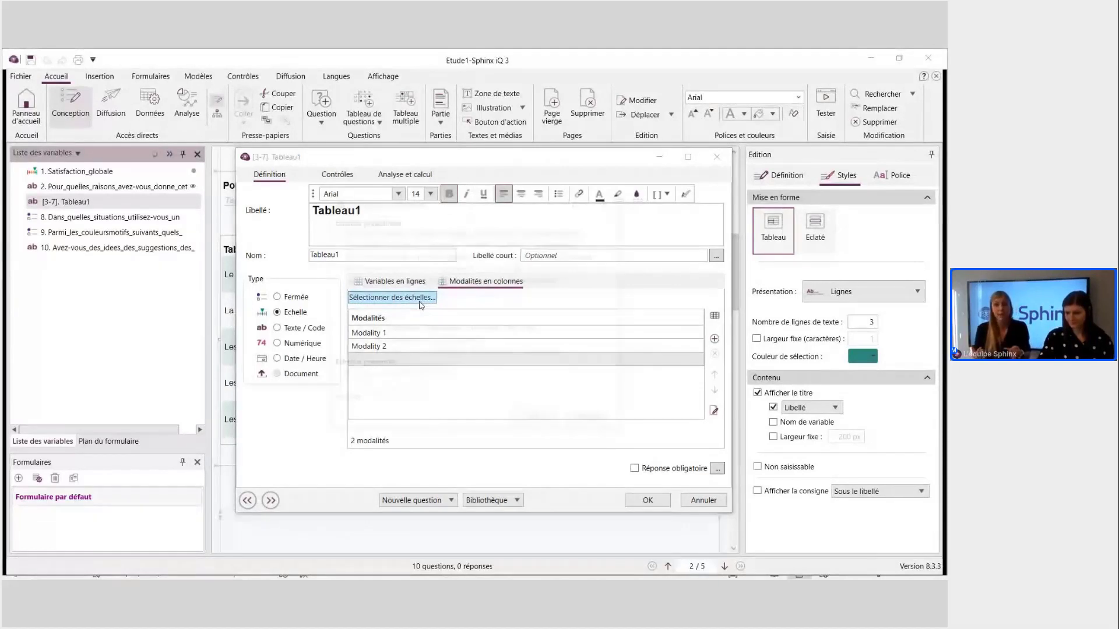
left_click(420, 298)
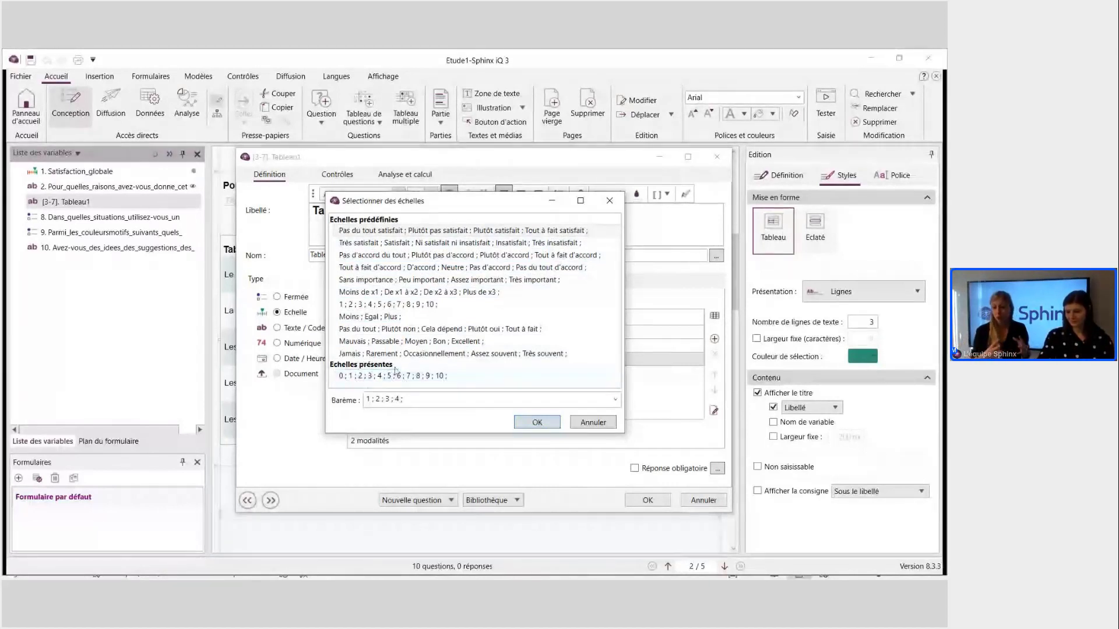
double_click(390, 232)
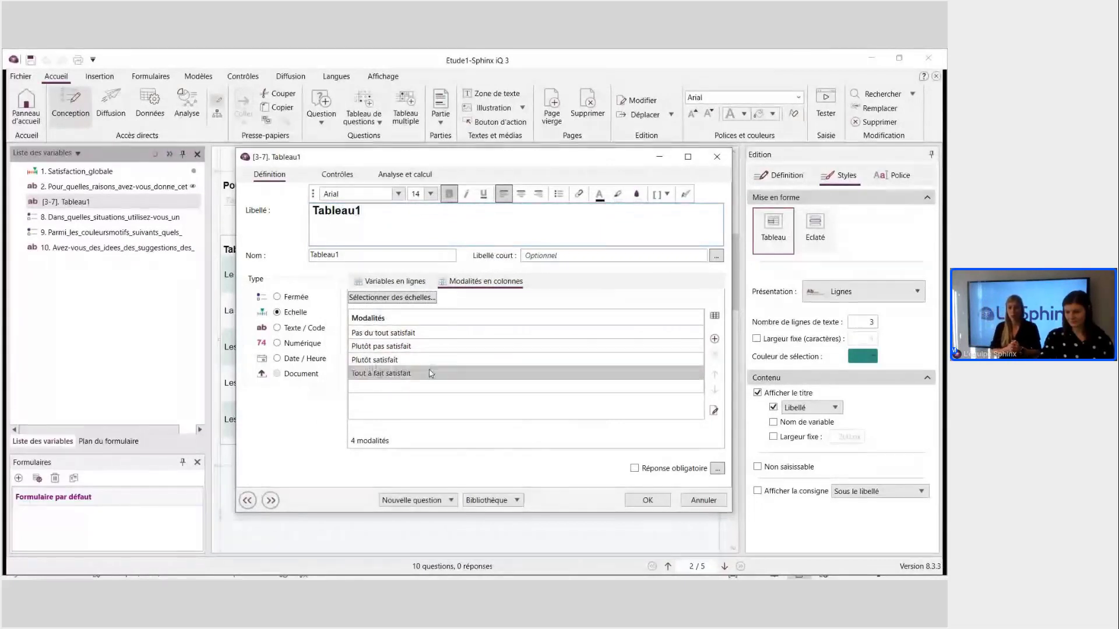
left_click(410, 283)
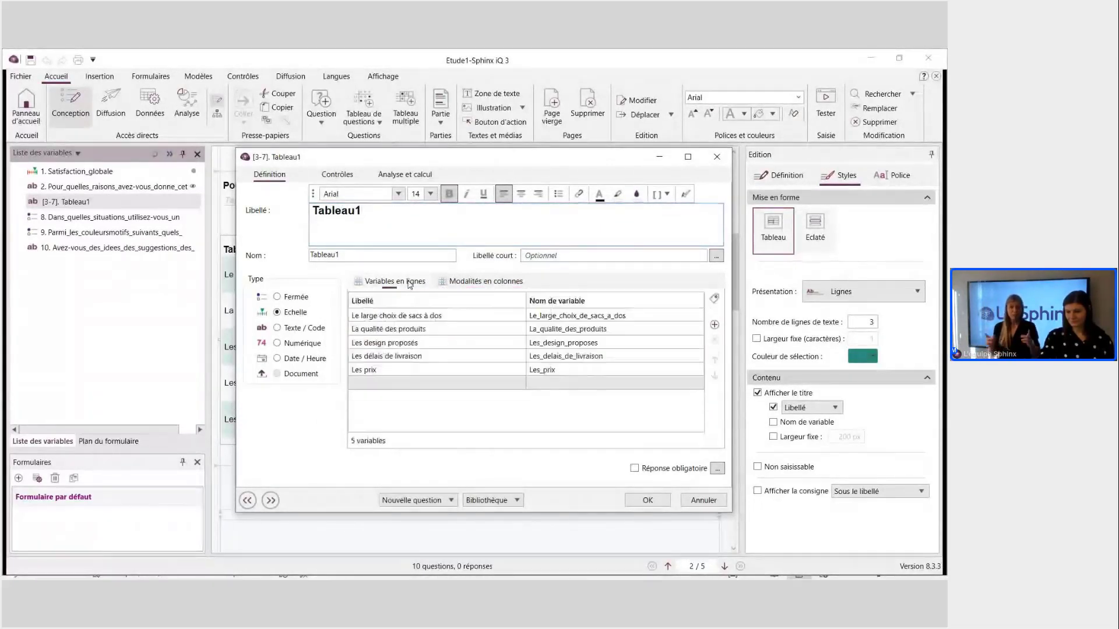
Switch to the Word questionnaire and copy question 3's heading "Plus précisément, quel est votre niveau de satisfaction concernant :".
mouse_move(441, 579)
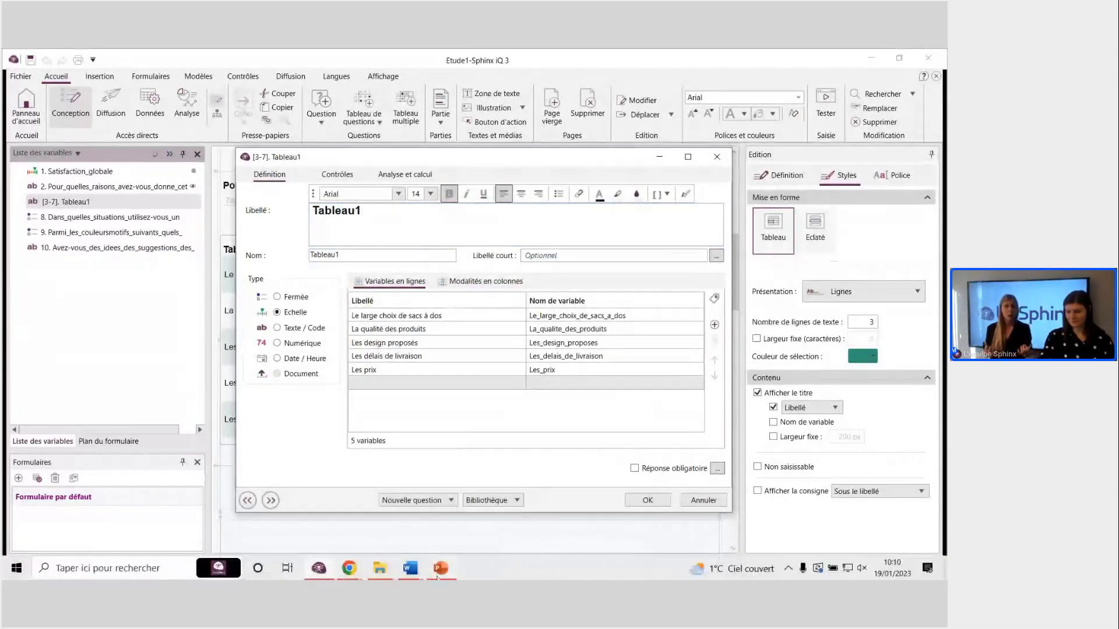
mouse_move(410, 570)
left_click(340, 507)
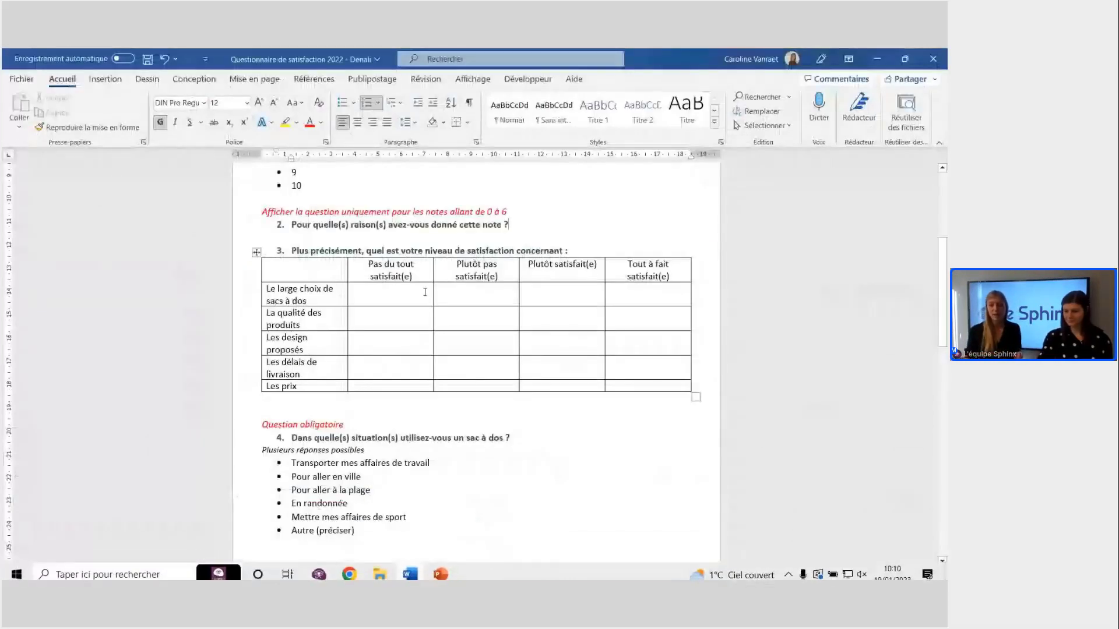
left_click_drag(292, 250, 364, 251)
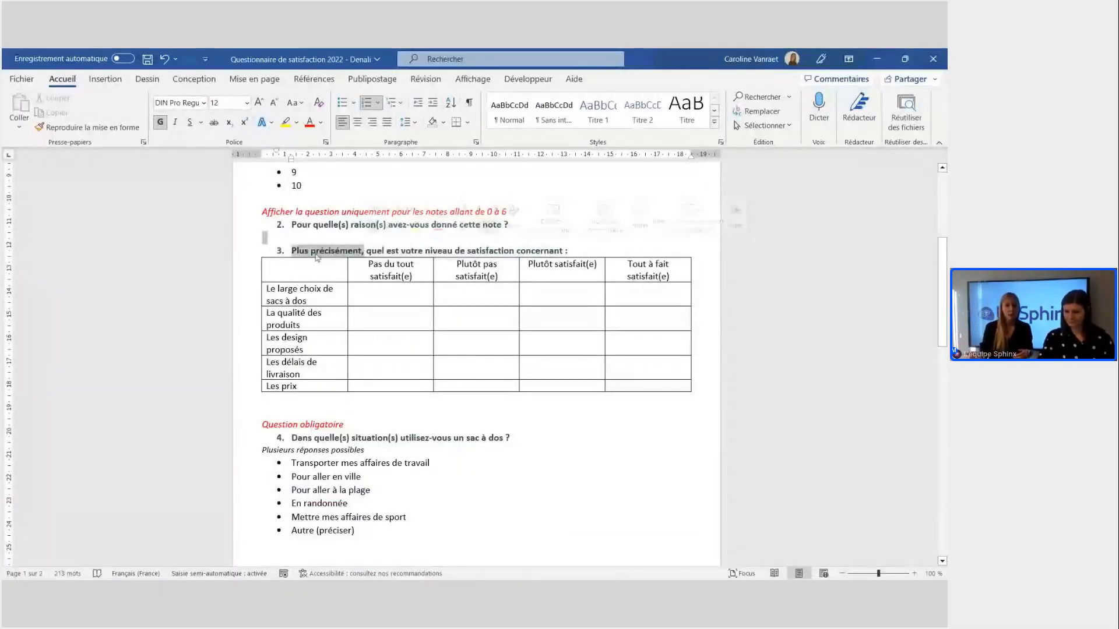
left_click(305, 249)
left_click_drag(461, 242, 571, 253)
key("ctrl+c")
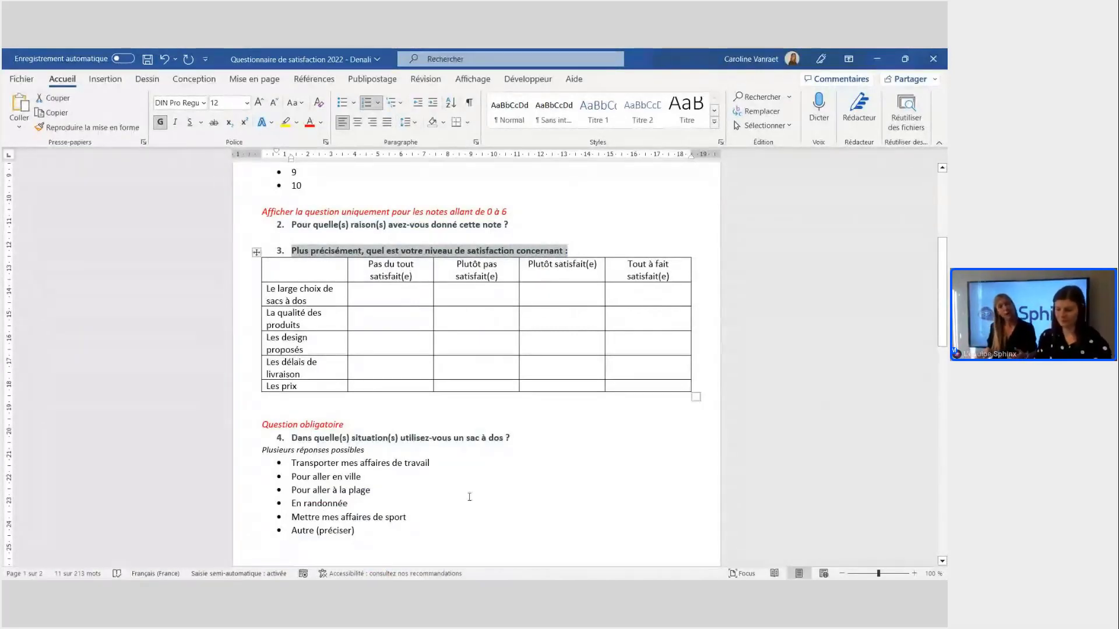
Back in Sphinx iQ 3, replace the table's label with "Plus précisément, quel est votre niveau de satisfaction concernant :" and confirm the definition.
left_click(378, 570)
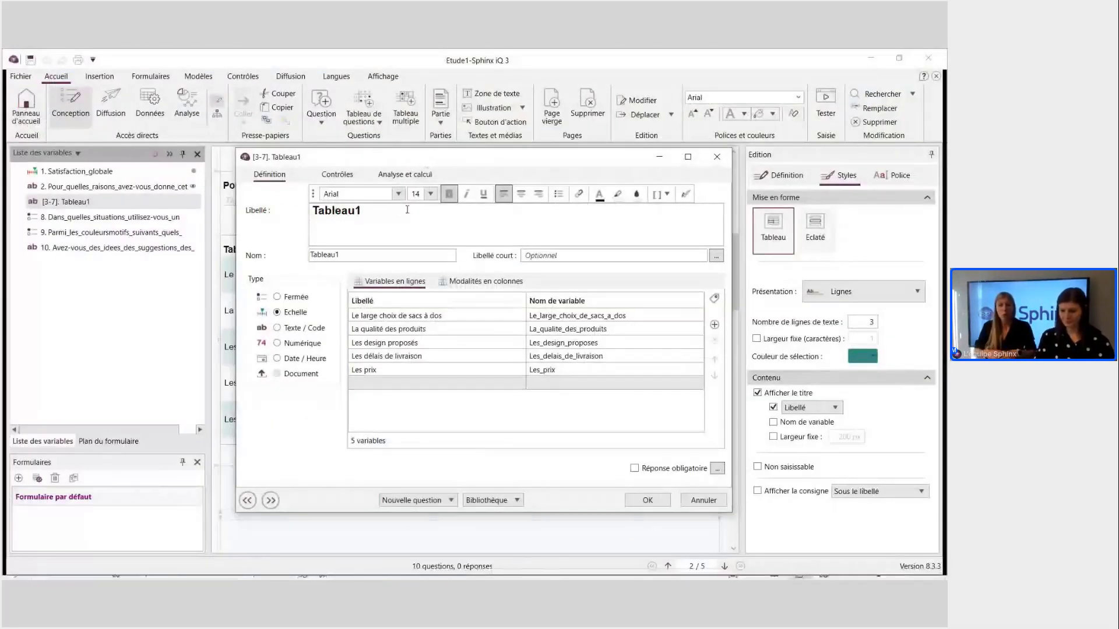
left_click_drag(407, 210, 308, 217)
key("ctrl+v")
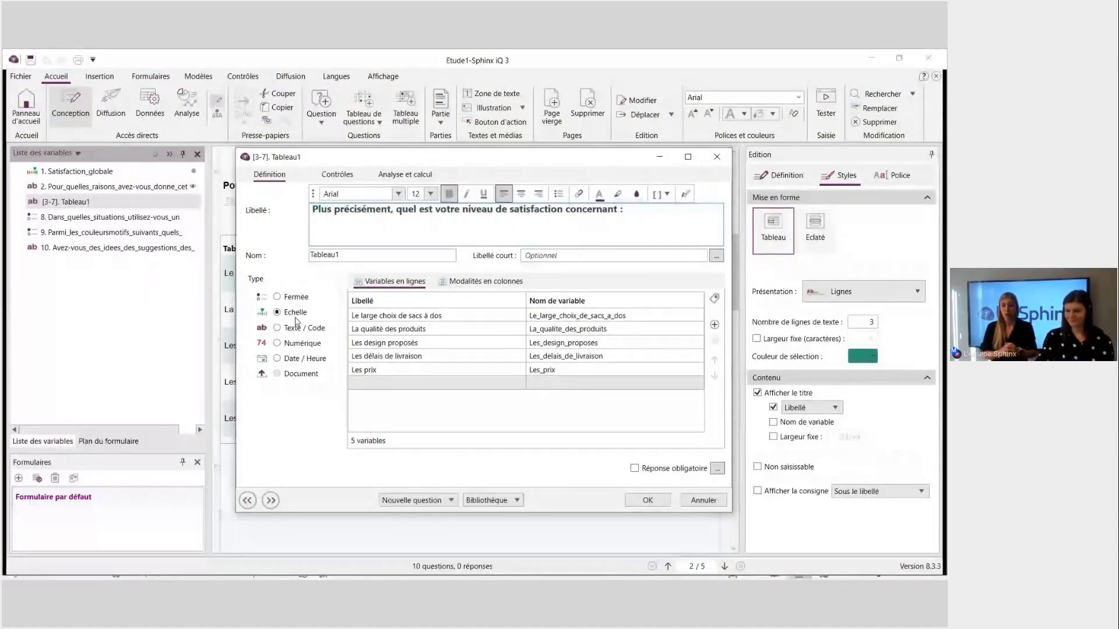
left_click(651, 501)
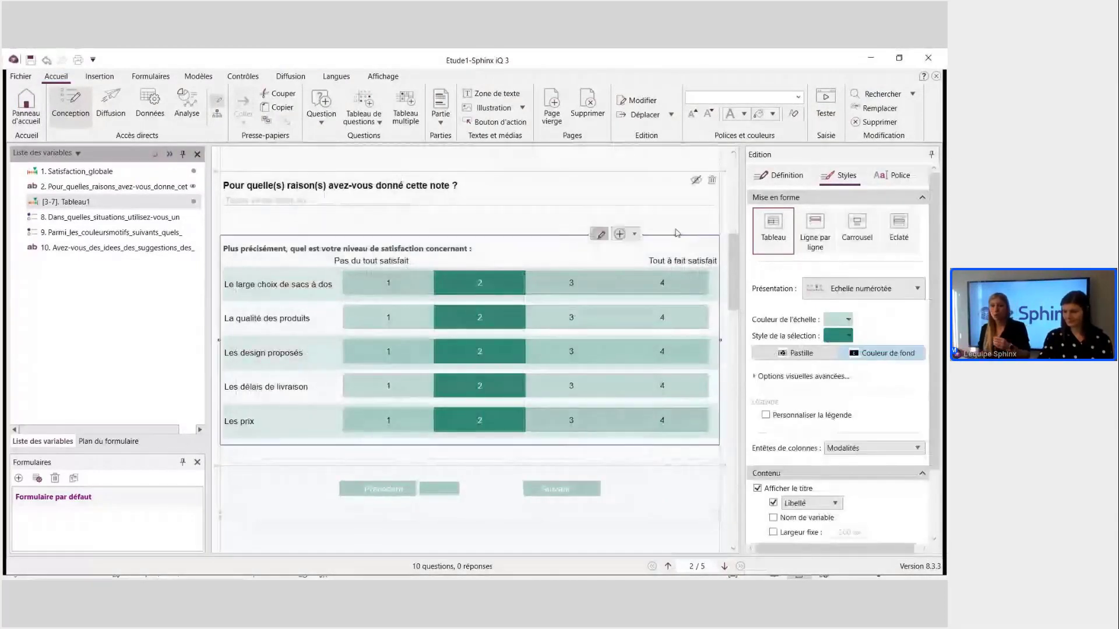
Change the satisfaction table's presentation to Pictogrammes dynamiques and deselect the table.
left_click(846, 289)
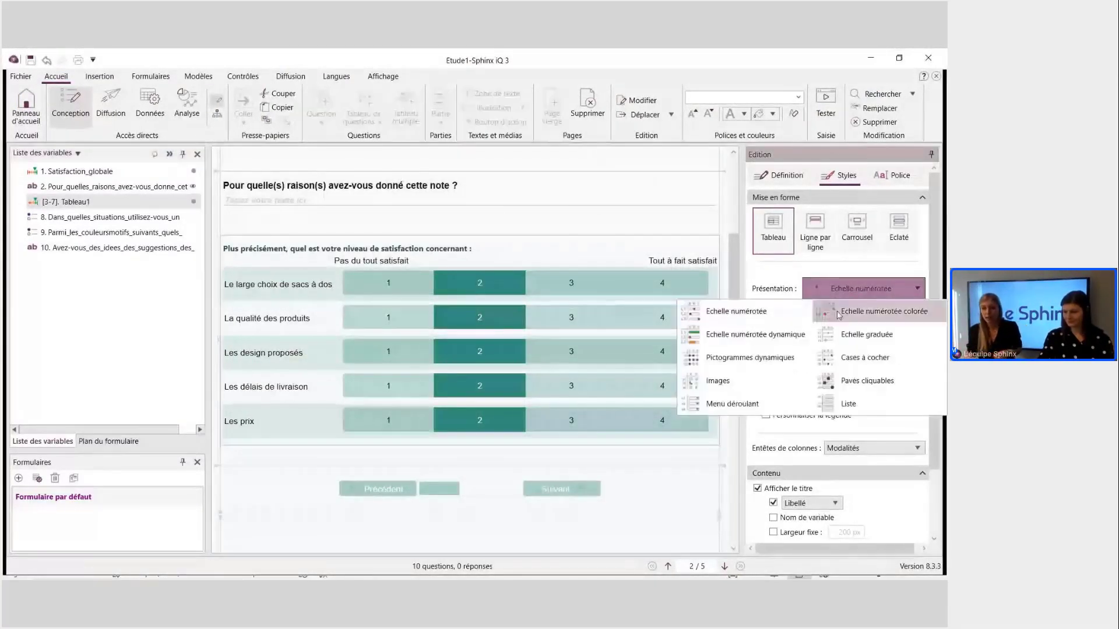
left_click(740, 360)
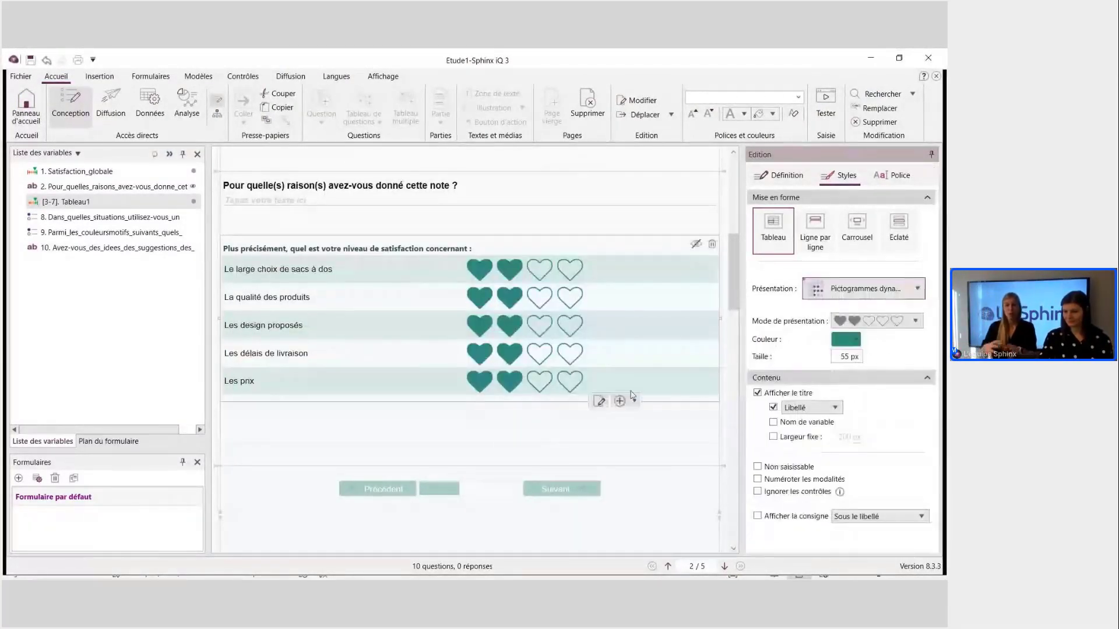
left_click(501, 440)
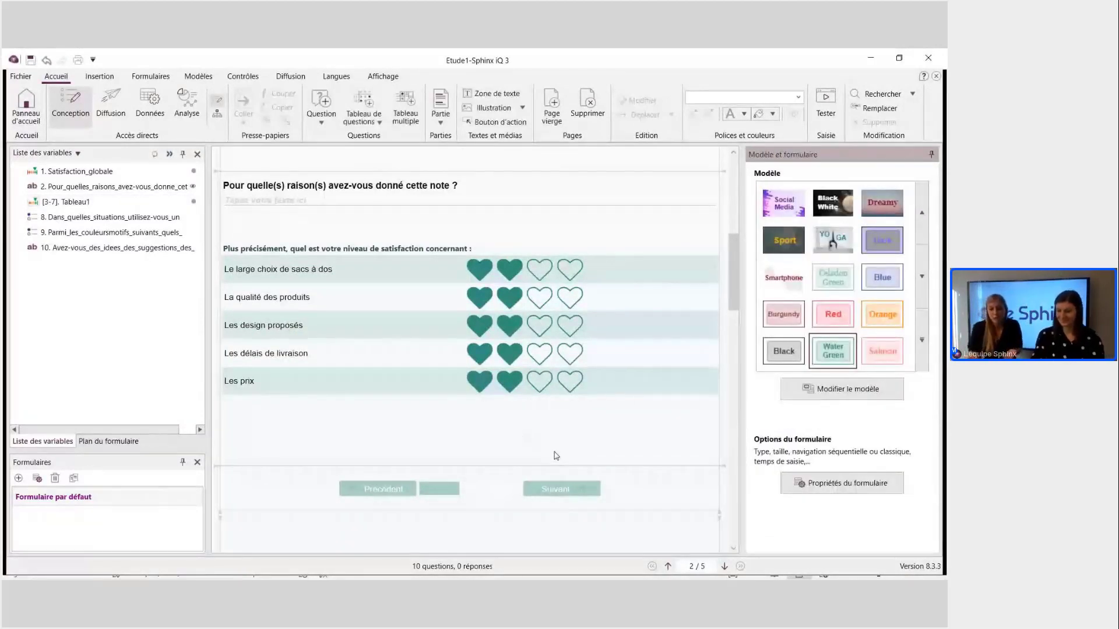
Check question 4's mandatory and multiple-answer instructions and its options in the Word questionnaire, and return to Sphinx iQ 3.
mouse_move(478, 580)
mouse_move(411, 571)
left_click(481, 501)
scroll(442, 402, "down", 3)
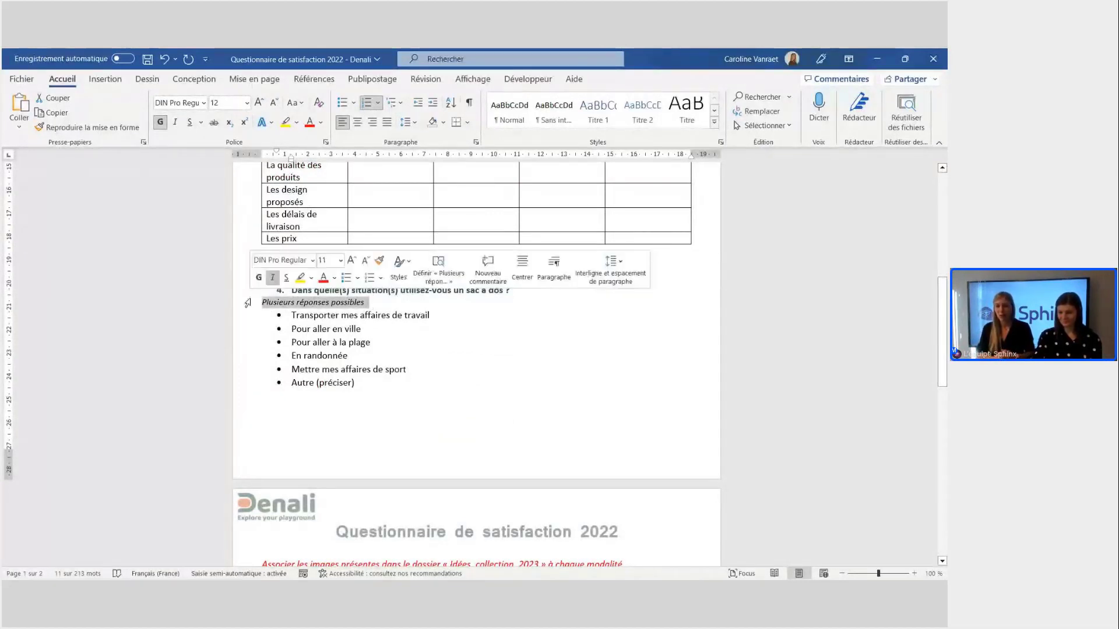
left_click(429, 412)
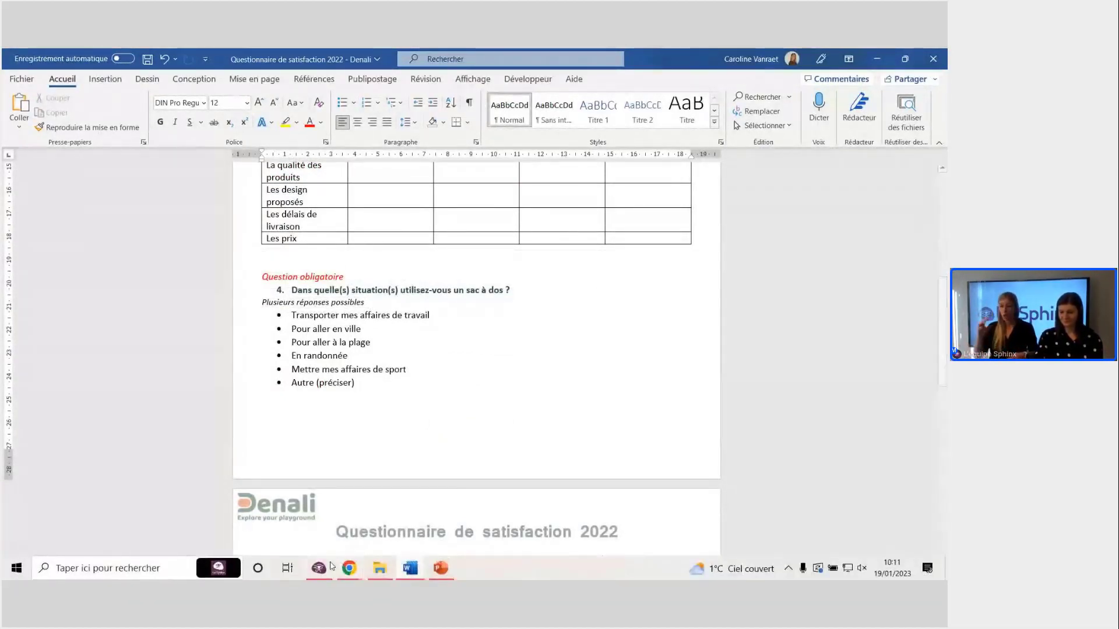
left_click(319, 575)
Delete the empty page between the satisfaction table and the question "Dans quelle(s) situation(s) utilisez-vous un sac à dos ?".
scroll(379, 277, "down", 5)
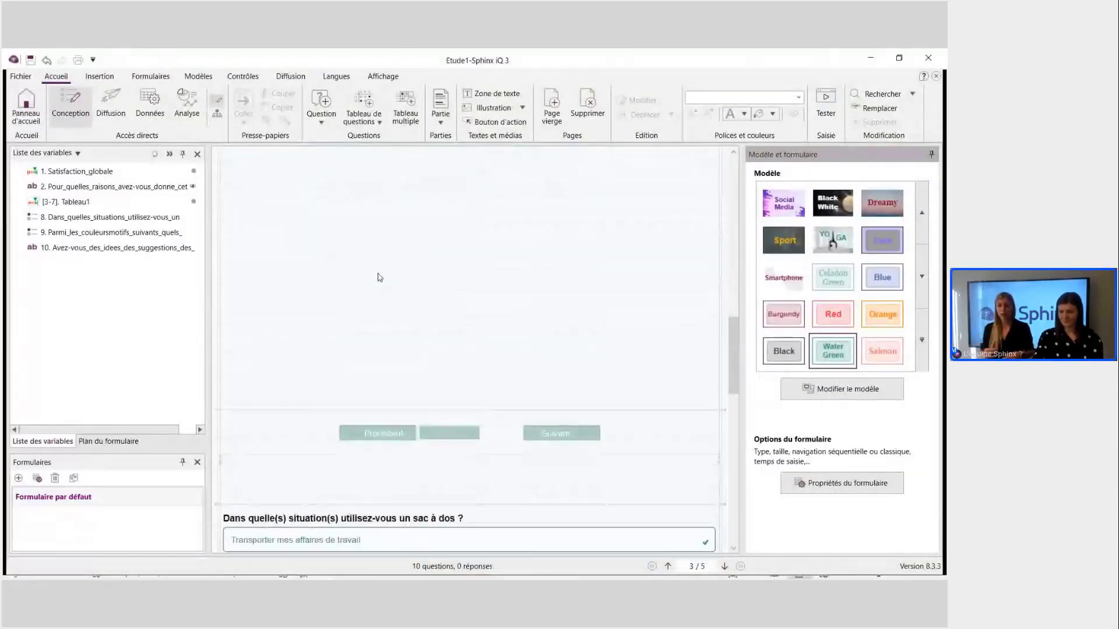
right_click(379, 275)
left_click(438, 384)
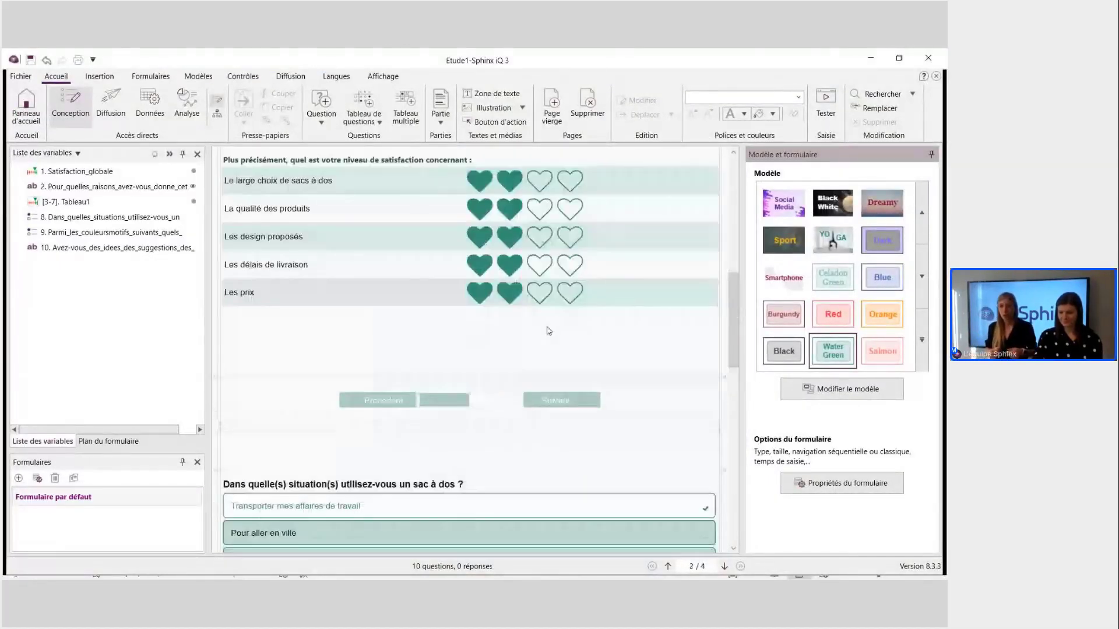
Give the question "Dans quelle(s) situation(s) utilisez-vous un sac à dos ?" the Consigne particulière "Plusieurs réponses possibles", copied from the Word questionnaire.
scroll(524, 257, "down", 3)
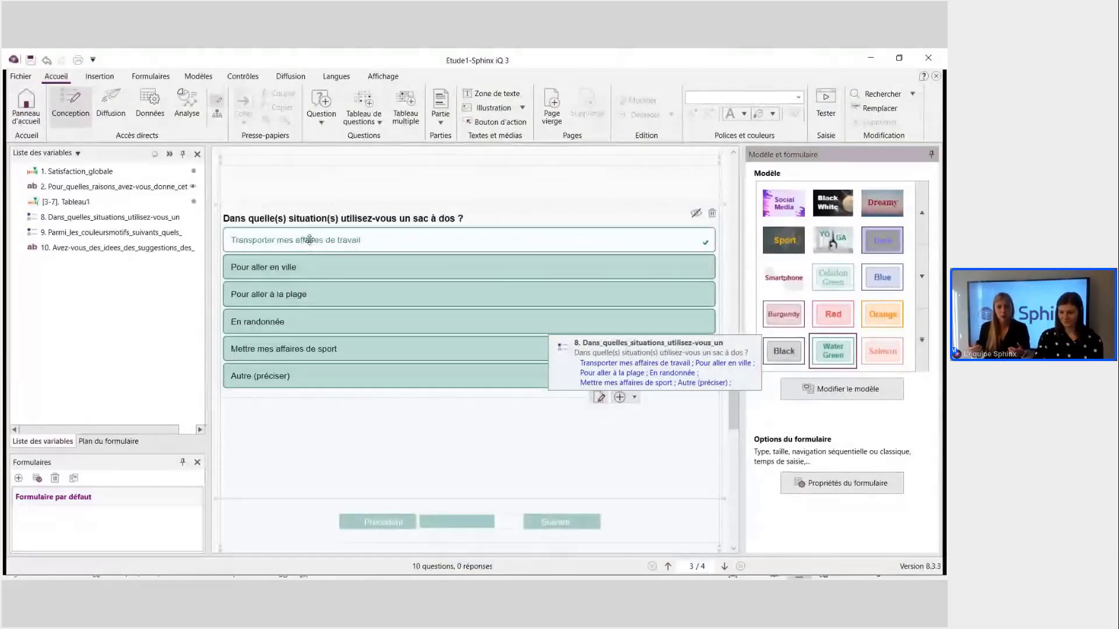
left_click(309, 239)
double_click(347, 311)
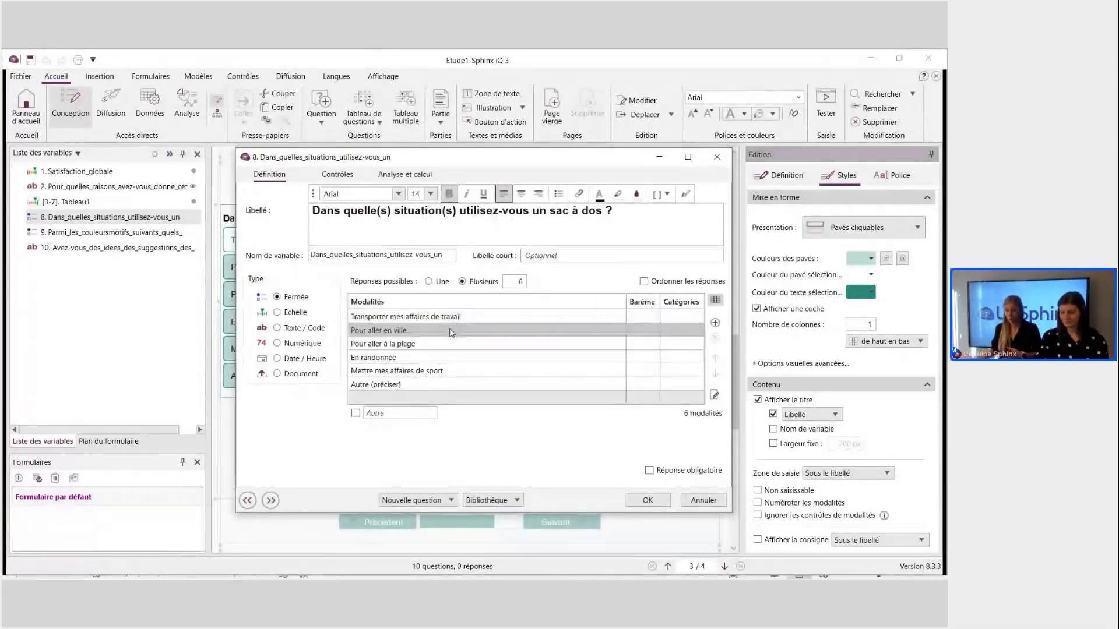
left_click(345, 176)
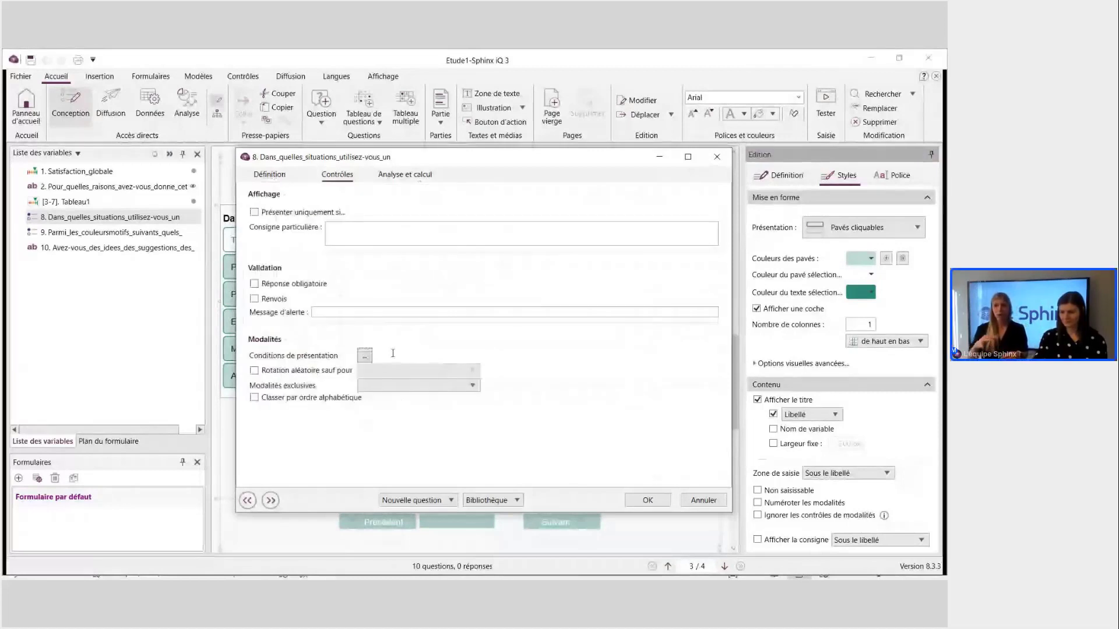
left_click(411, 568)
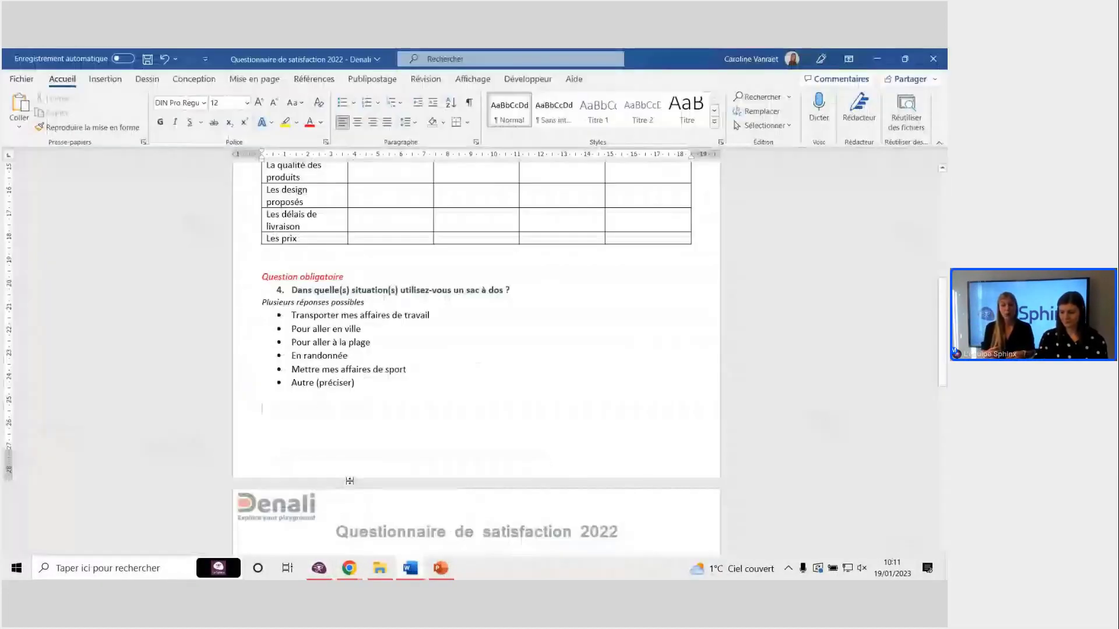
triple_click(340, 298)
key("ctrl+c")
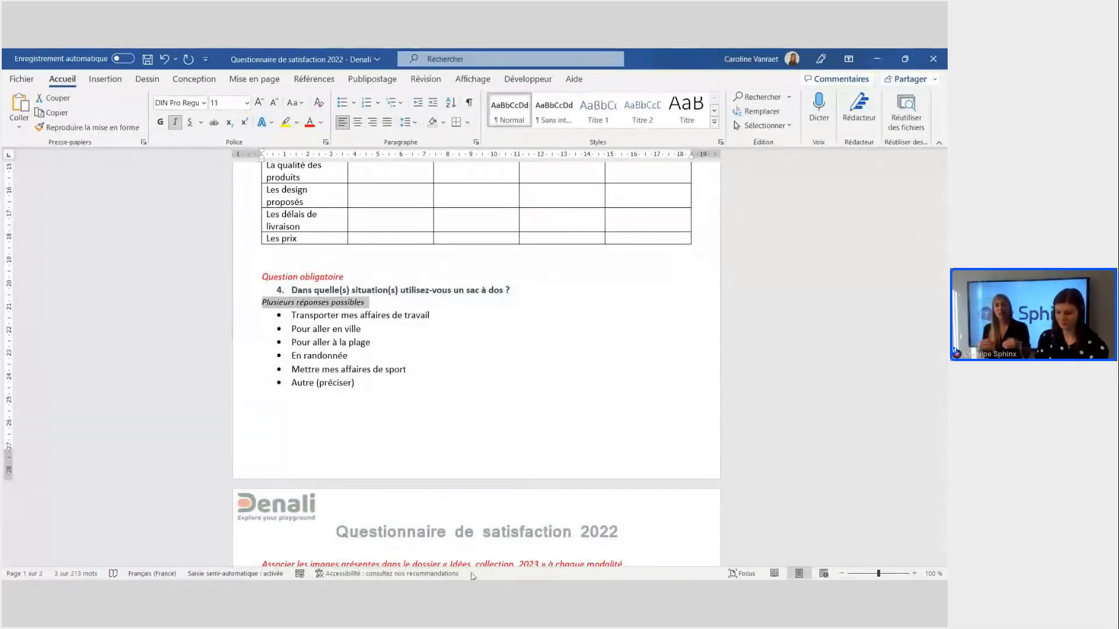
left_click(320, 568)
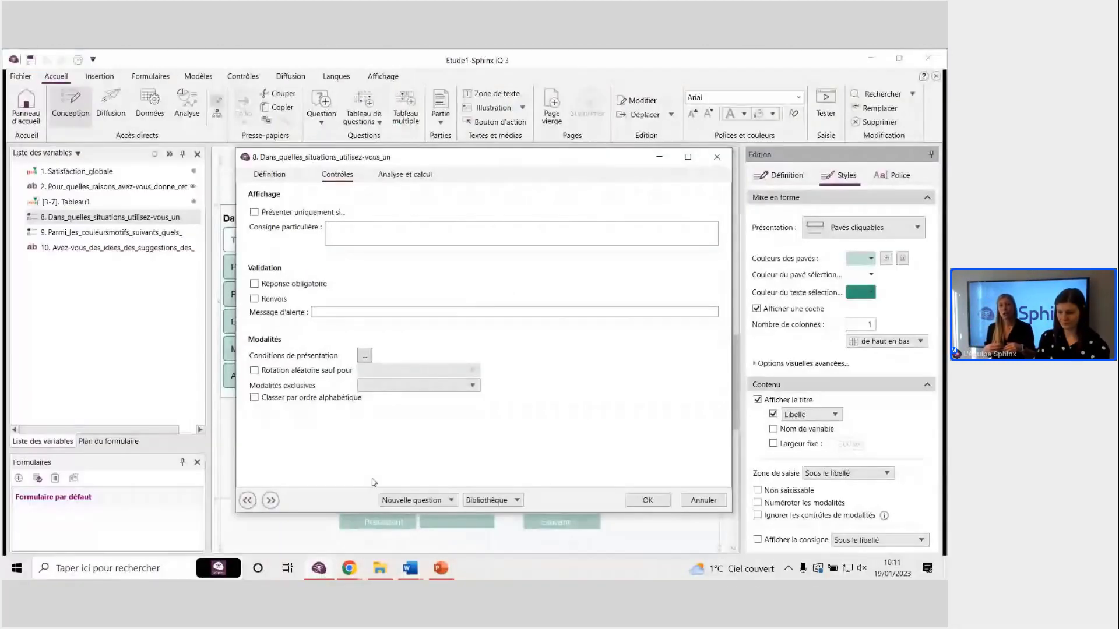
left_click(371, 235)
key("ctrl+v")
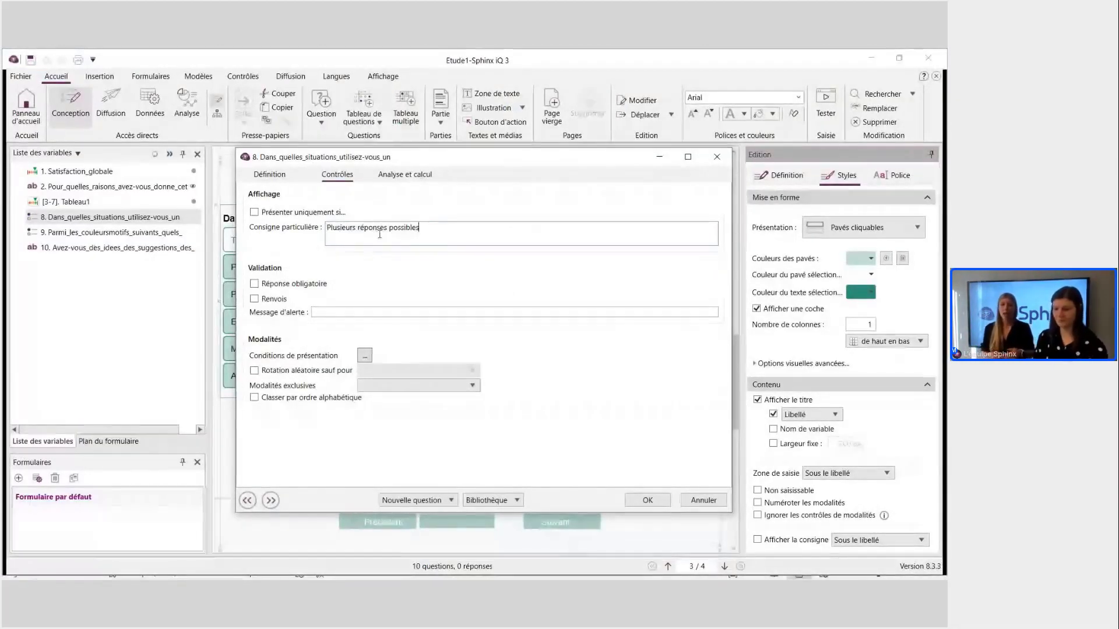
Remove the option "Autre (préciser)" from the backpack situations question's list of modalities.
left_click(270, 174)
left_click(423, 394)
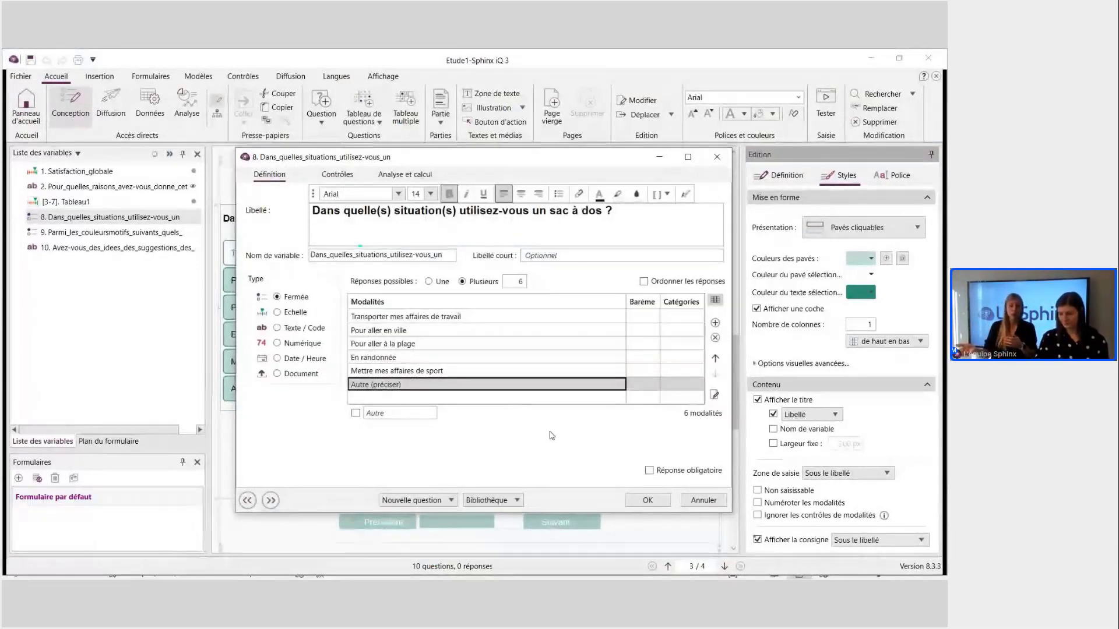
left_click(715, 338)
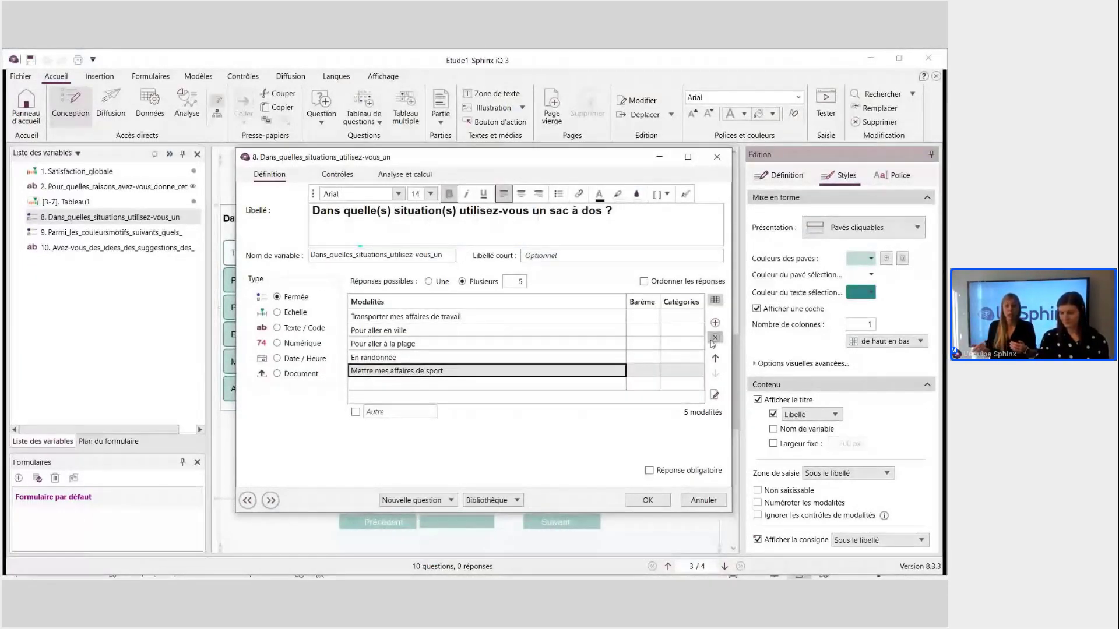
Enable the "Autre" answer for the backpack situations question and set its presentation to Chips.
left_click(355, 412)
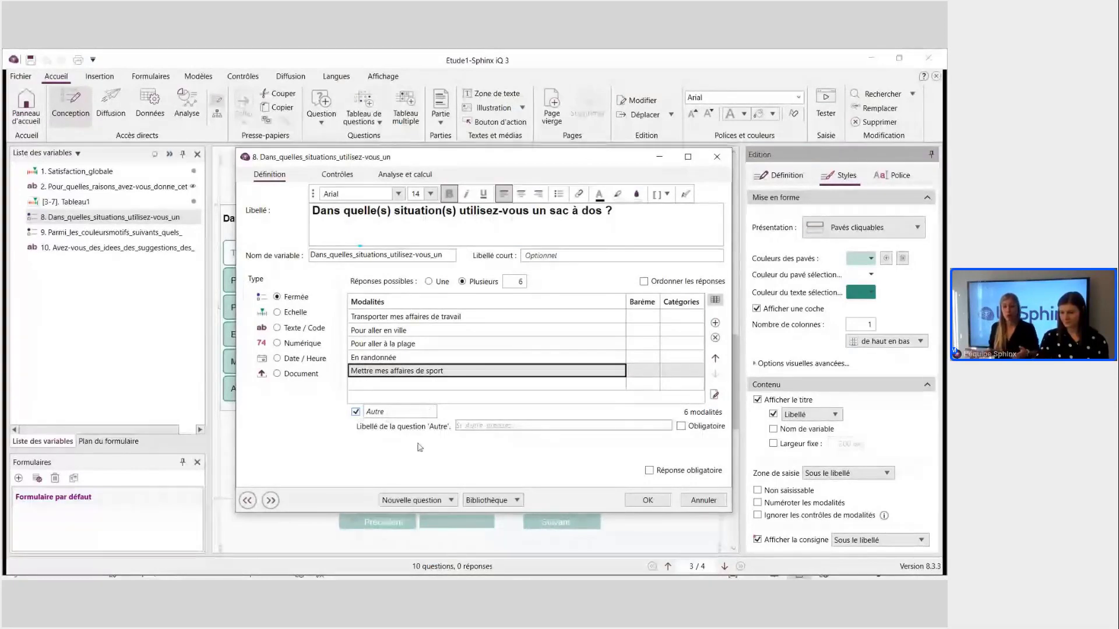
left_click(648, 501)
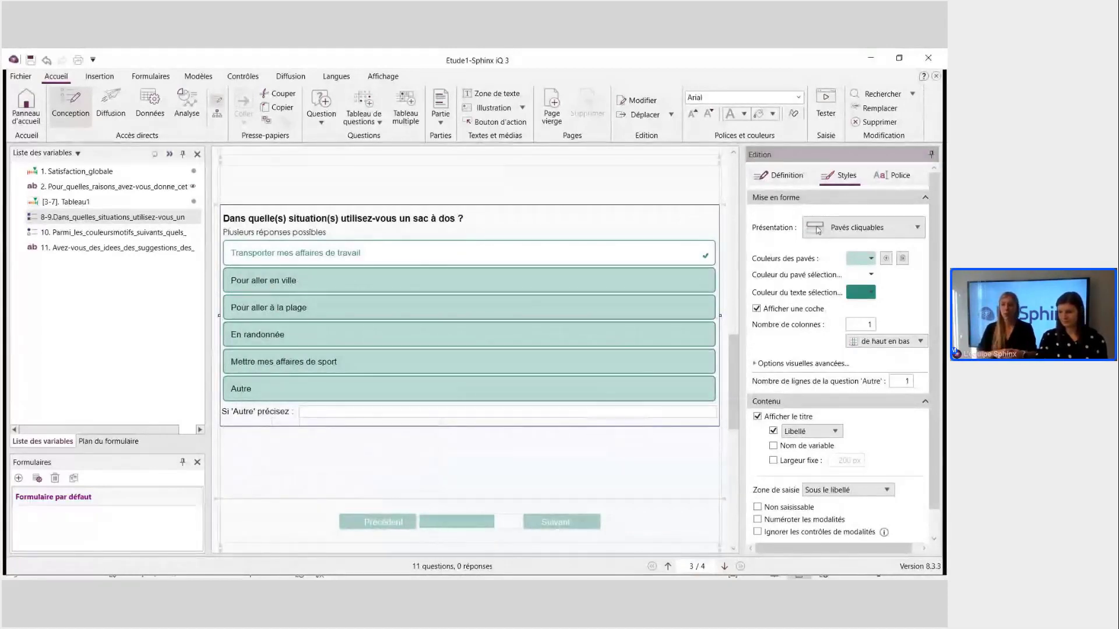
left_click(868, 228)
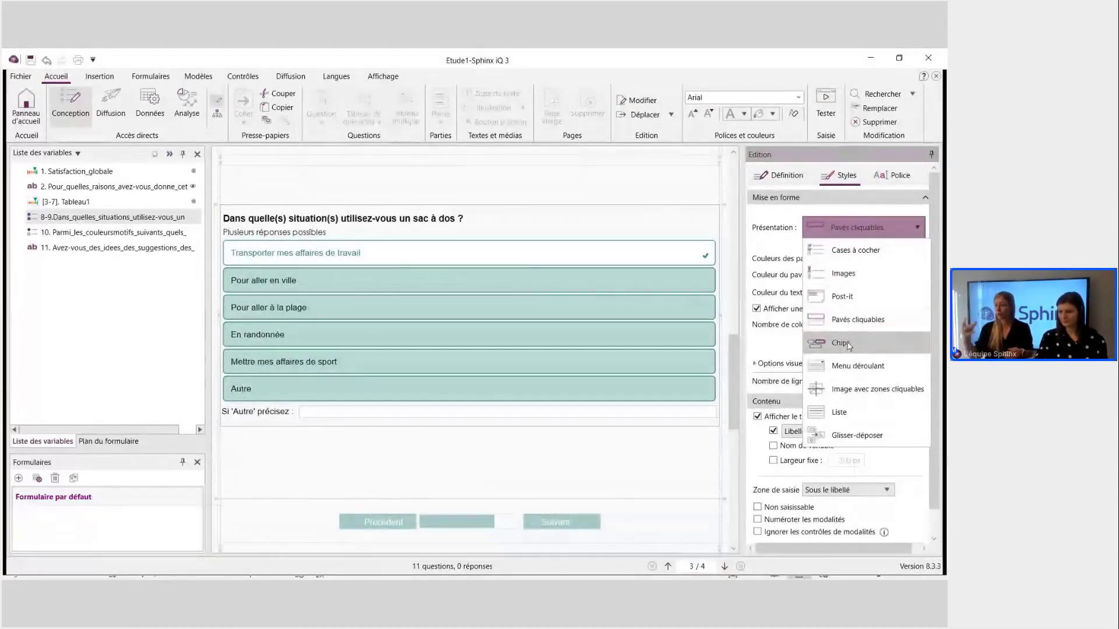
left_click(849, 344)
left_click(356, 397)
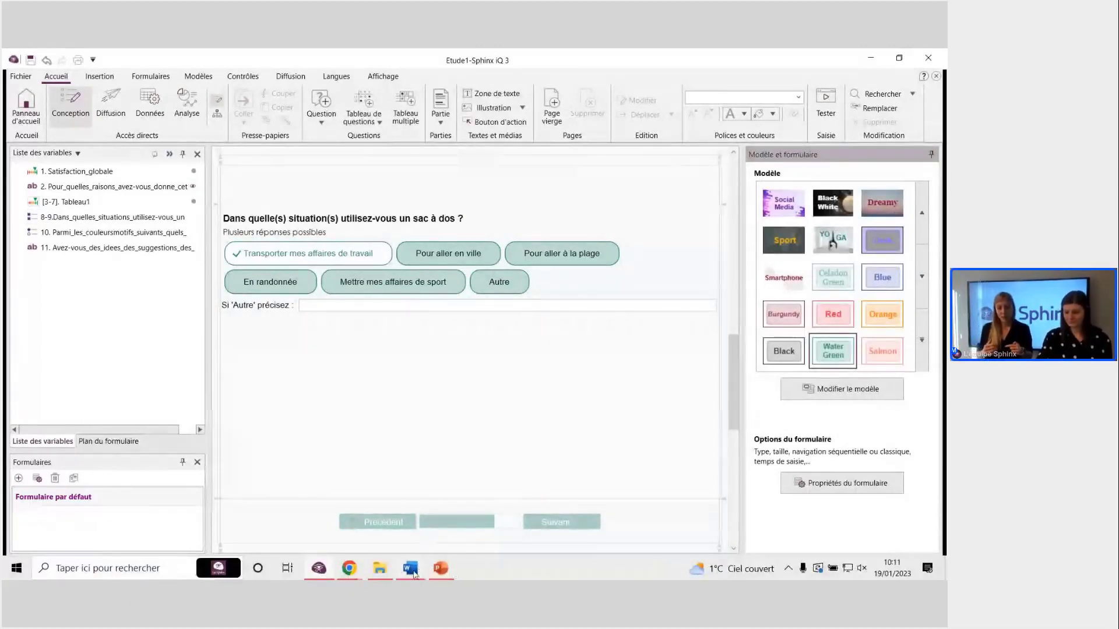
Check question 5's image instruction and its modalities in the Word questionnaire, and return to Sphinx iQ 3.
mouse_move(417, 571)
left_click(344, 507)
scroll(395, 430, "down", 6)
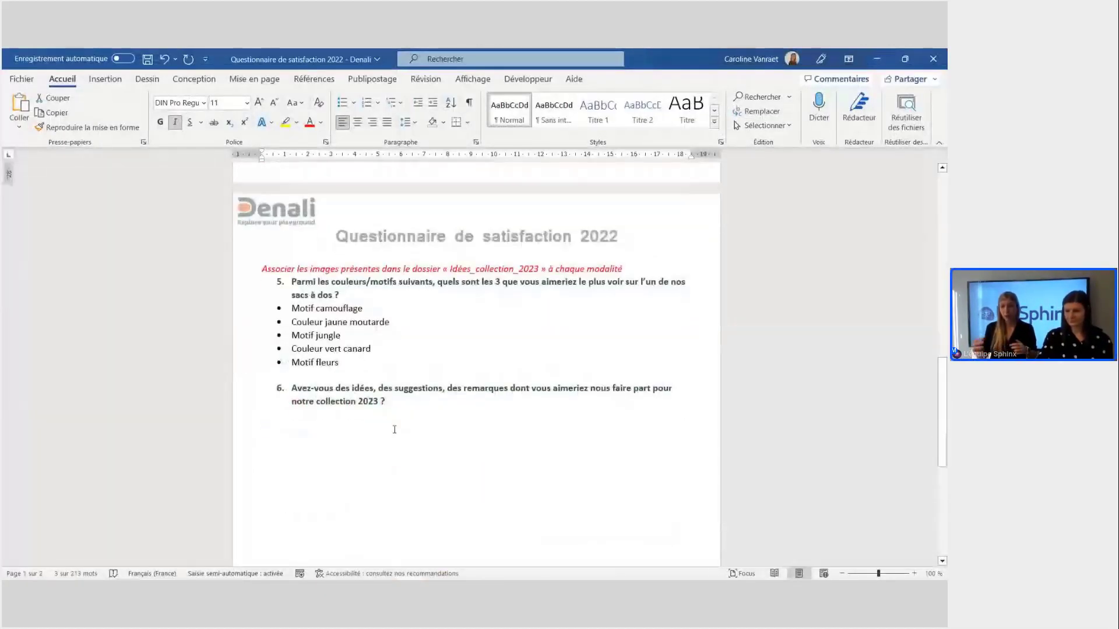
left_click_drag(261, 264, 640, 257)
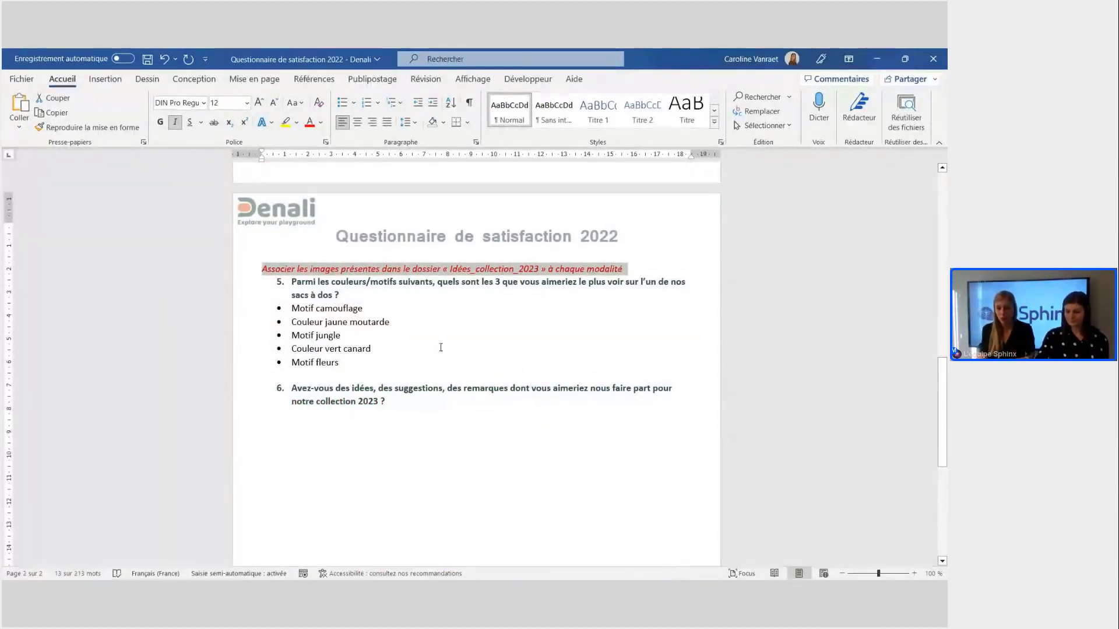
left_click(440, 348)
mouse_move(379, 569)
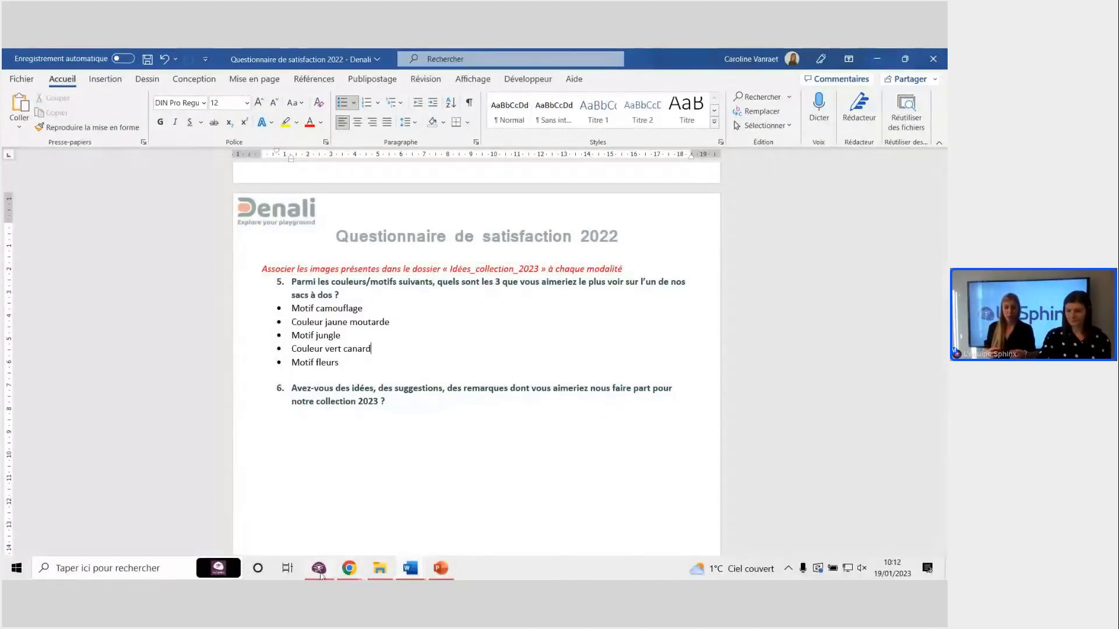
left_click(319, 568)
Set the colours/motifs question's presentation to Images and remove the default pictograms from its image list.
scroll(392, 420, "down", 8)
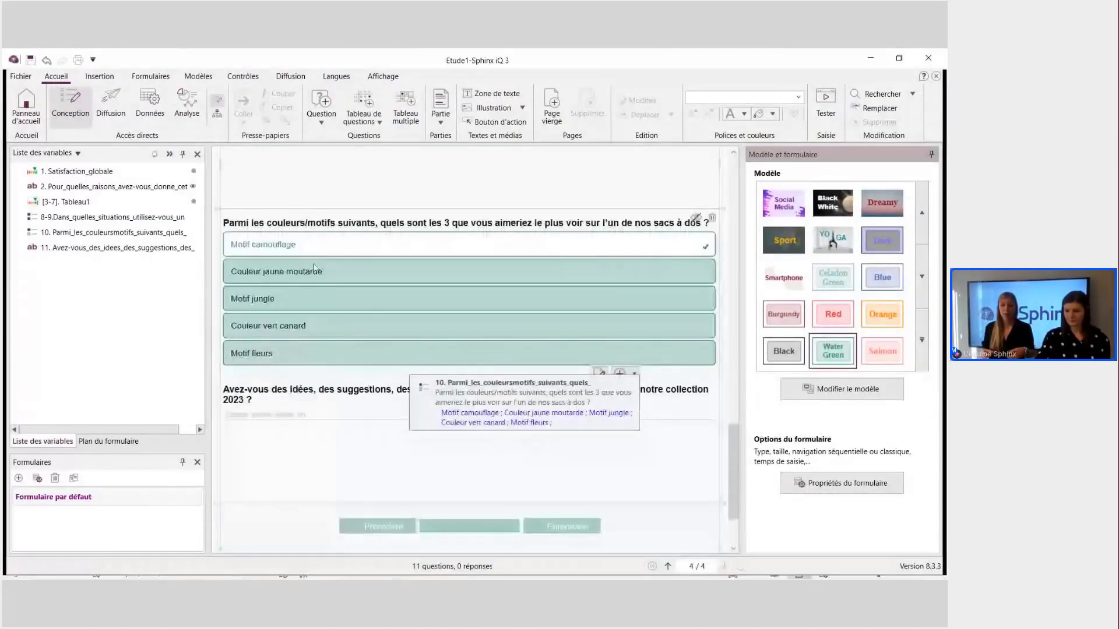
left_click(314, 267)
left_click(880, 230)
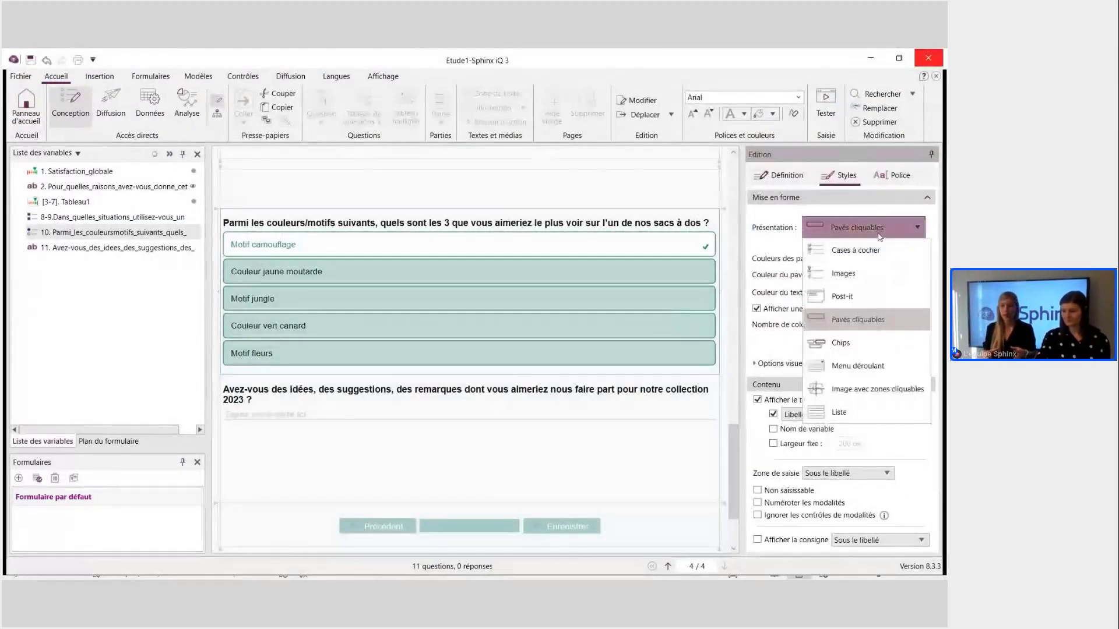
left_click(864, 275)
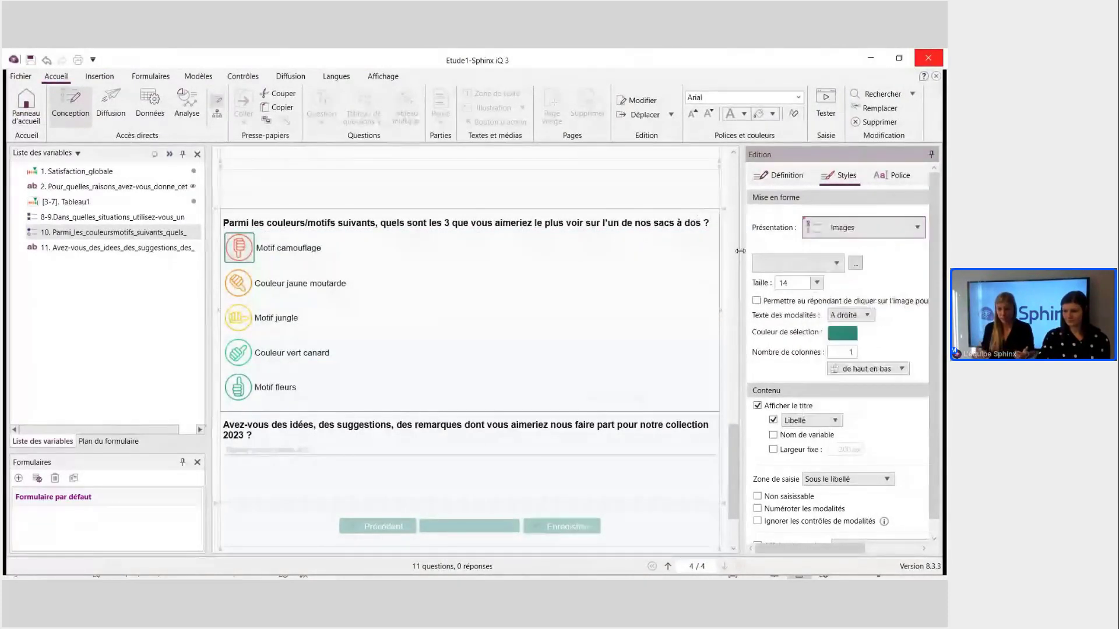
left_click(866, 263)
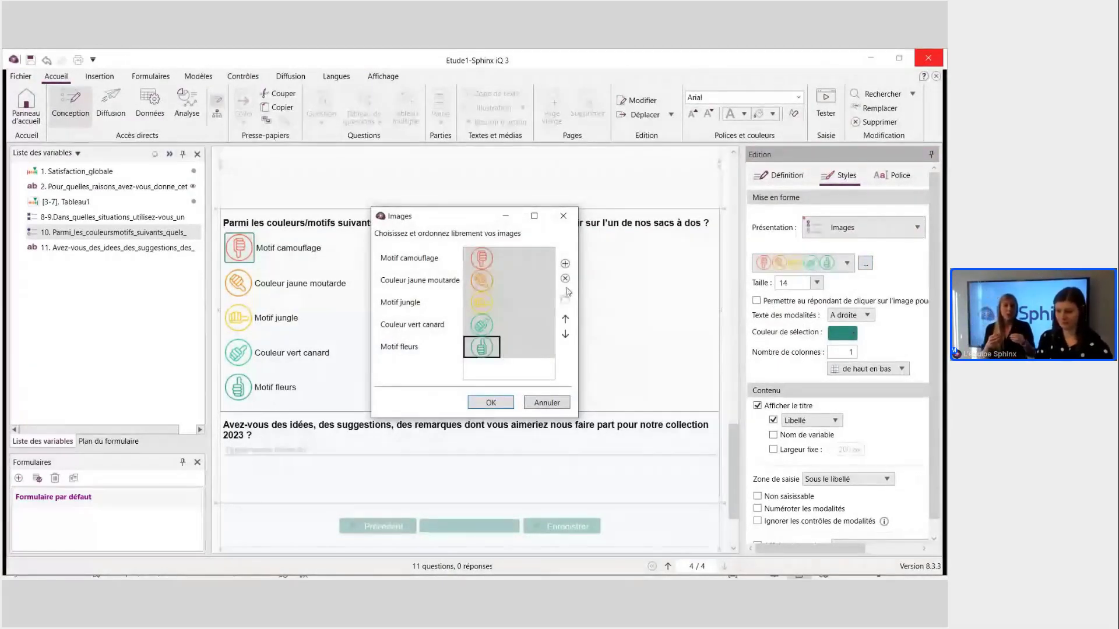
left_click(564, 279)
Browse the Sport and Tourisme categories of the image gallery for the colours/motifs question.
left_click(566, 264)
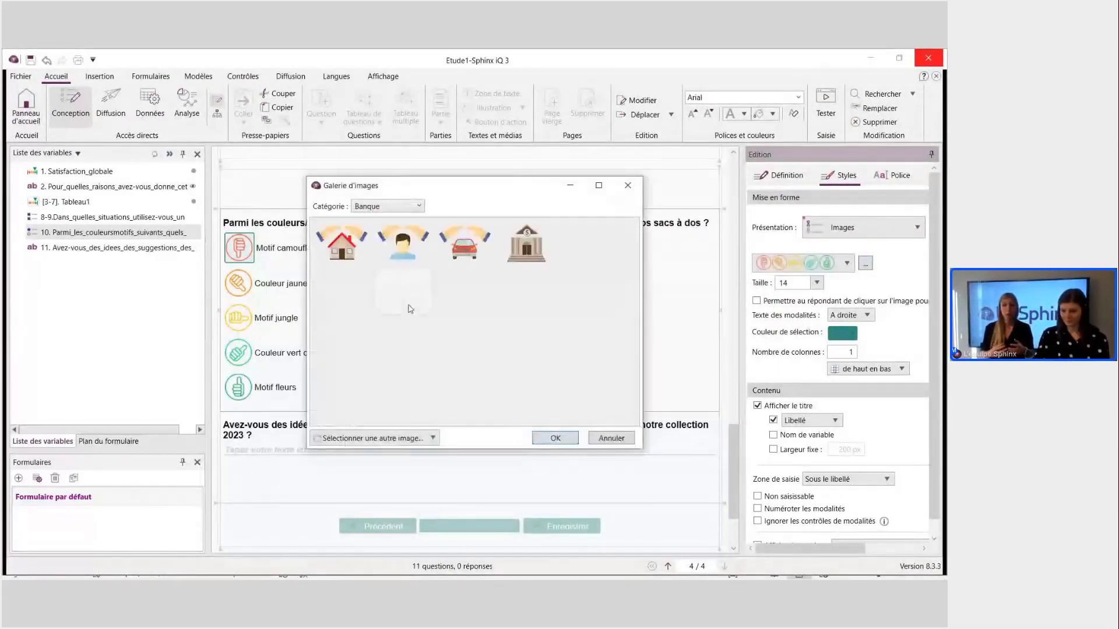
left_click(417, 206)
scroll(413, 327, "down", 3)
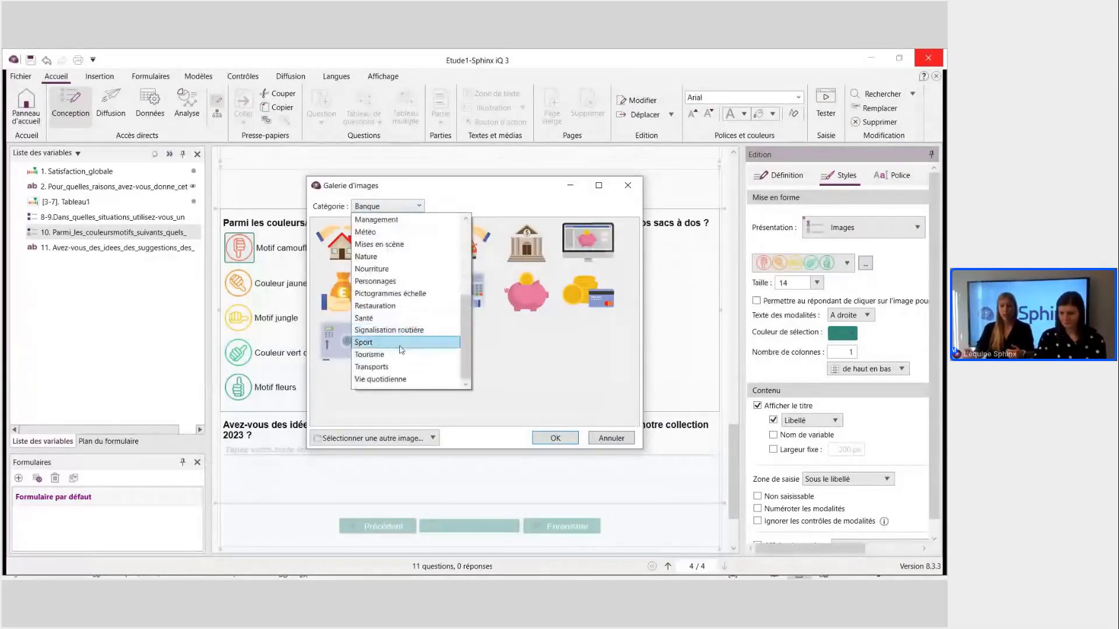
left_click(413, 334)
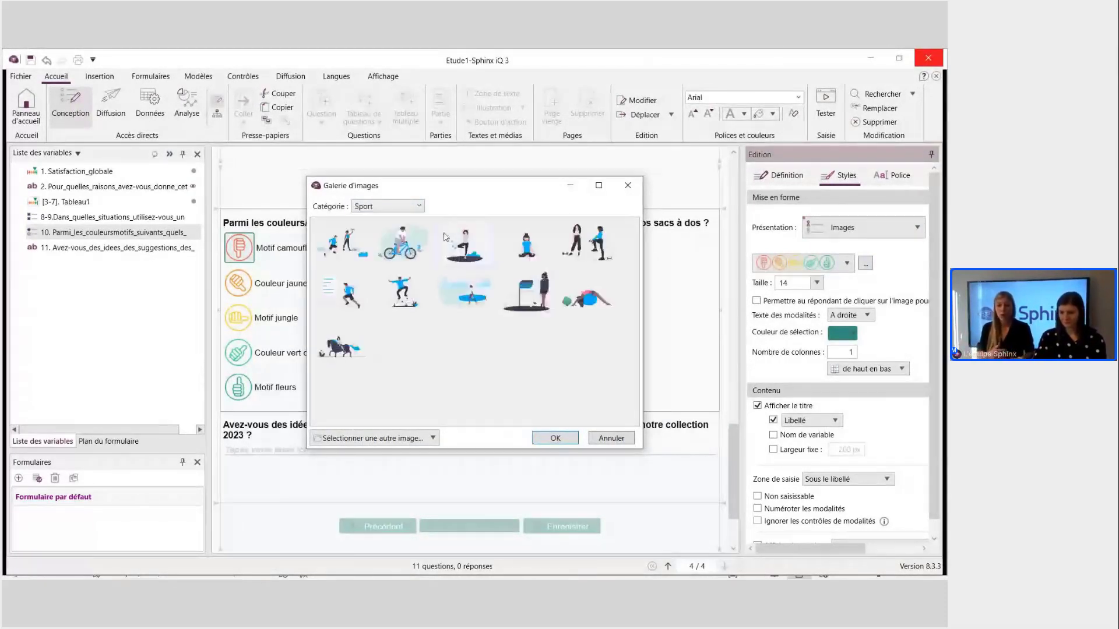
left_click(417, 206)
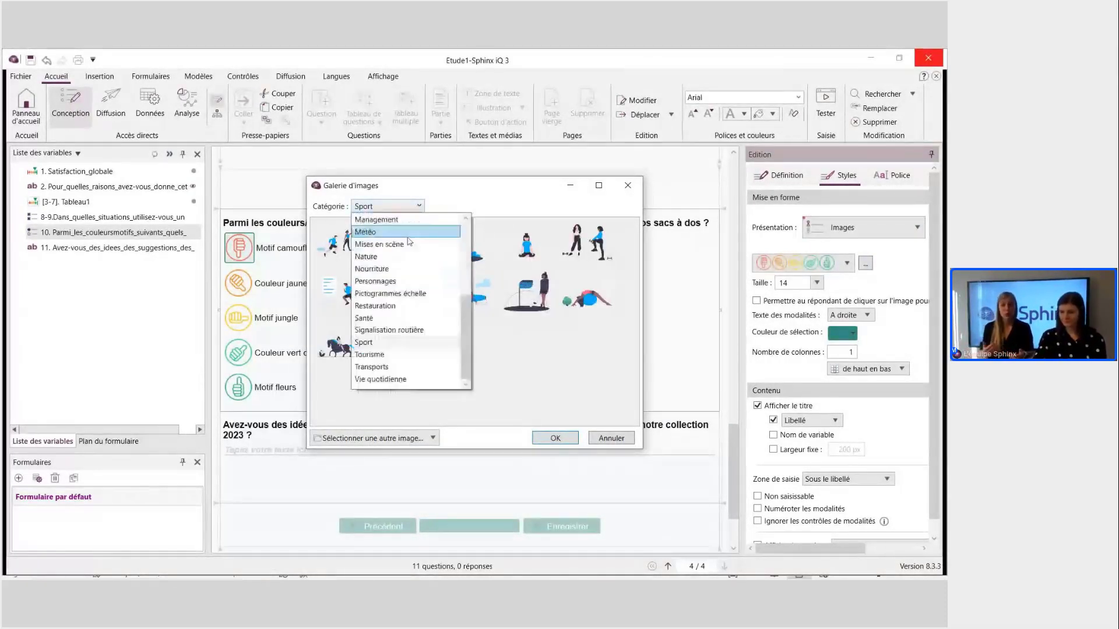
left_click(392, 355)
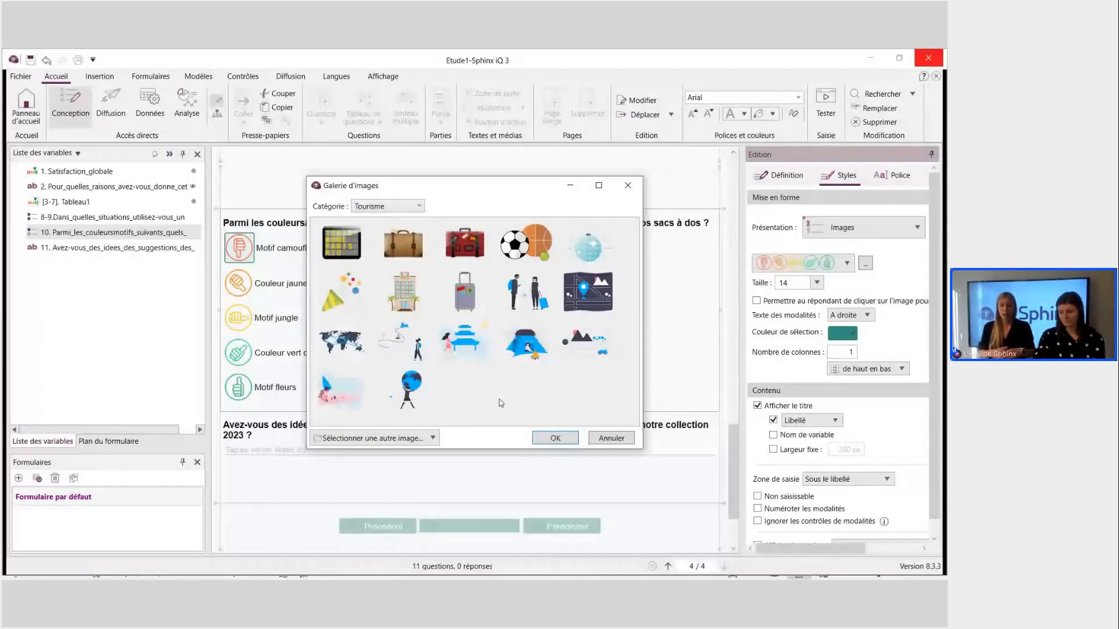
Assign the five images from the Motifs folder, A - Motif camouflage to E - Motif fleurs, to the colours/motifs question's modalities.
left_click(353, 439)
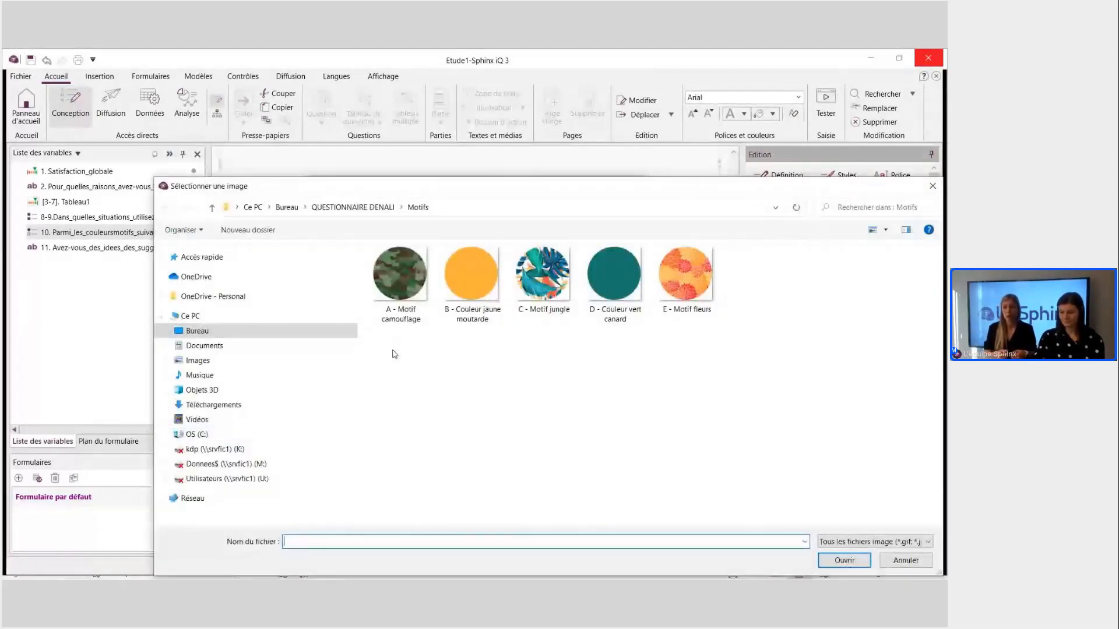
left_click_drag(390, 360, 687, 278)
left_click(845, 560)
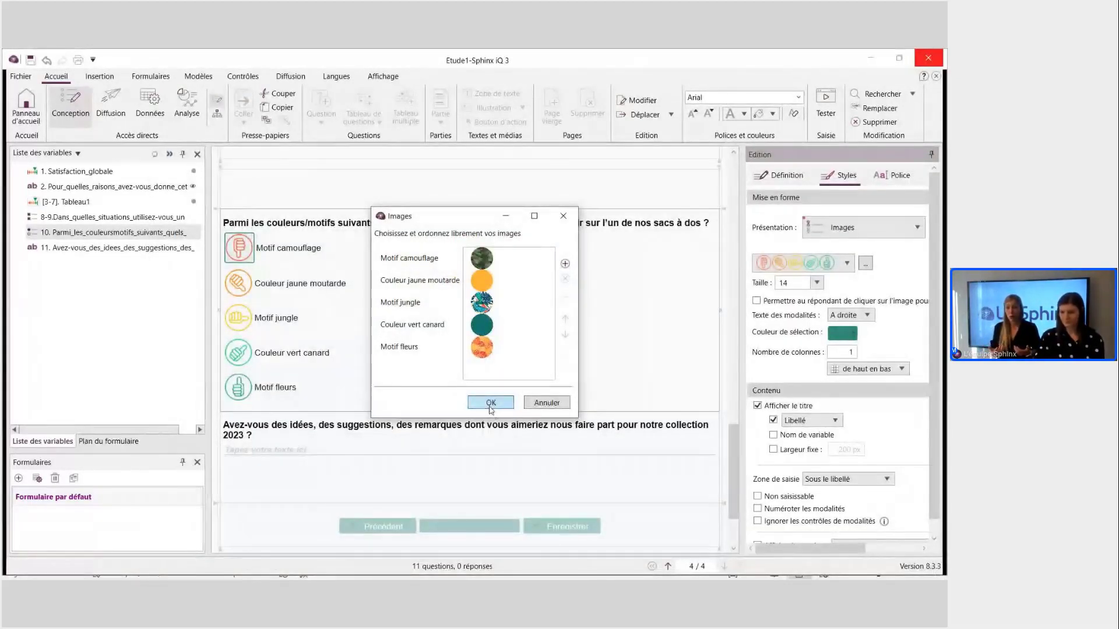
left_click(490, 403)
Set the colours/motifs question's image size to 36 and its modality text to Aucun.
left_click(816, 283)
scroll(802, 345, "down", 3)
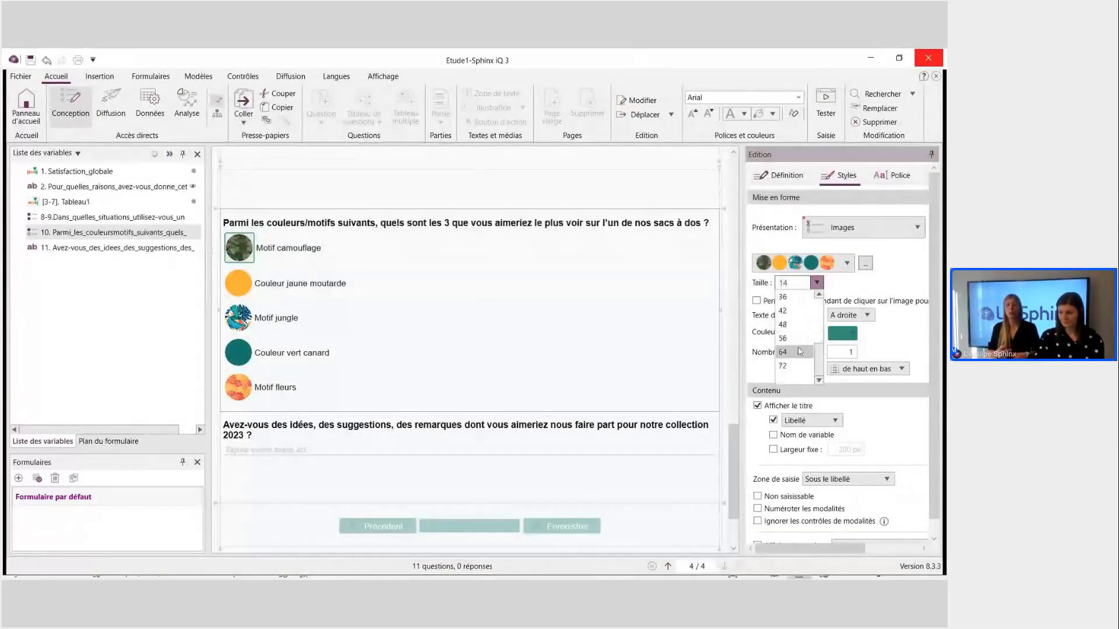
left_click(787, 297)
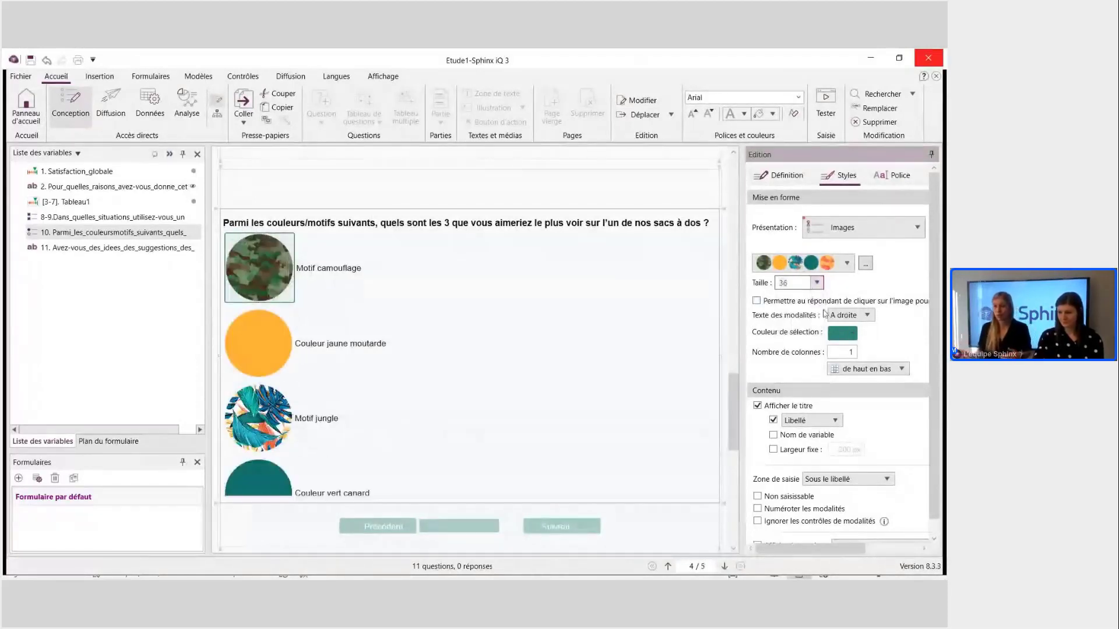
left_click(851, 315)
left_click(842, 384)
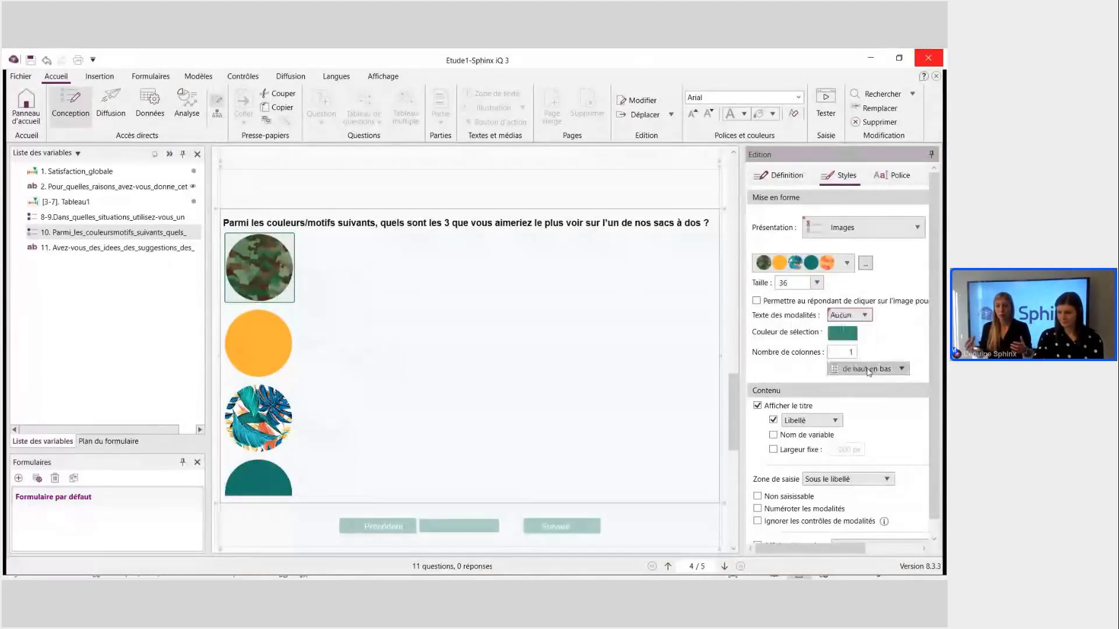
Arrange the colours/motifs question's images in 5 columns.
left_click(844, 353)
type("5")
left_click(442, 393)
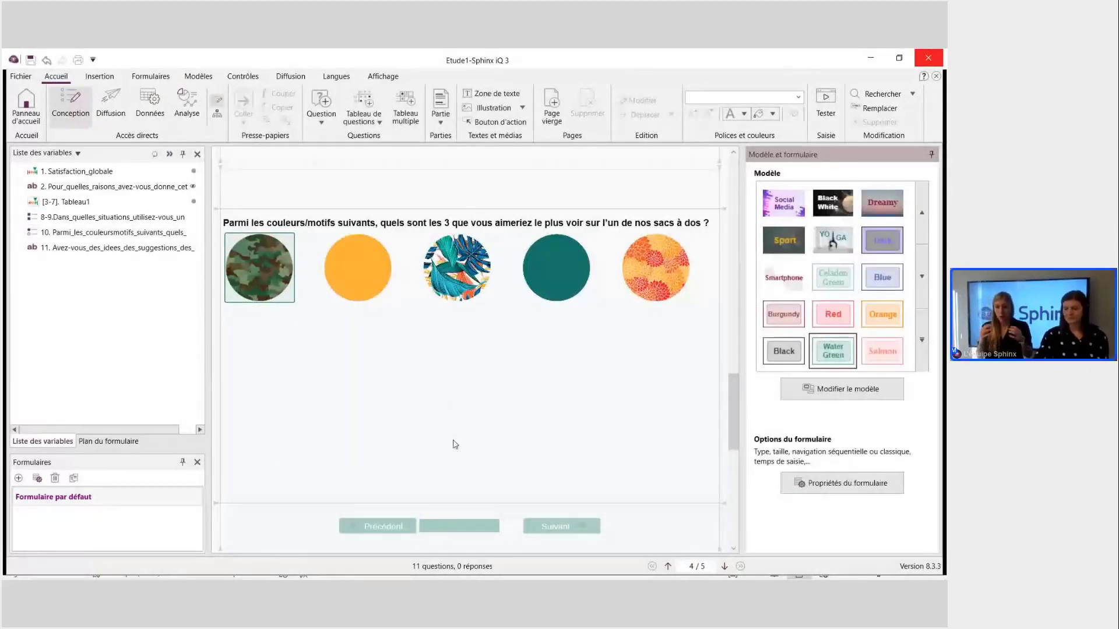
Review the form's layout from the colours/motifs question to the final open question, and back up to the first page.
scroll(421, 382, "down", 5)
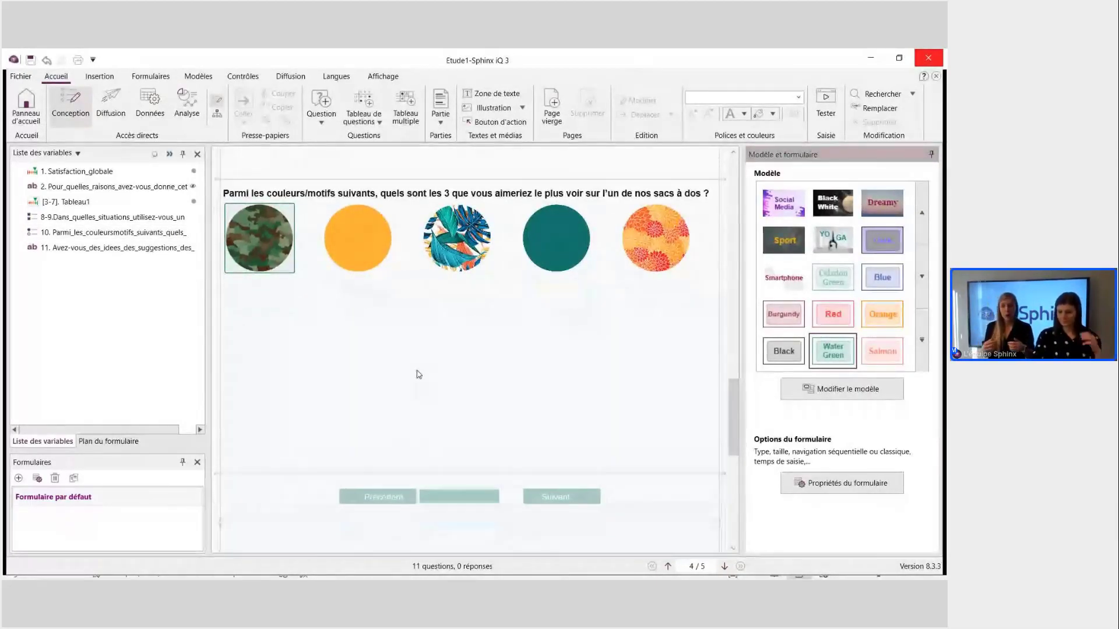
scroll(421, 383, "up", 2)
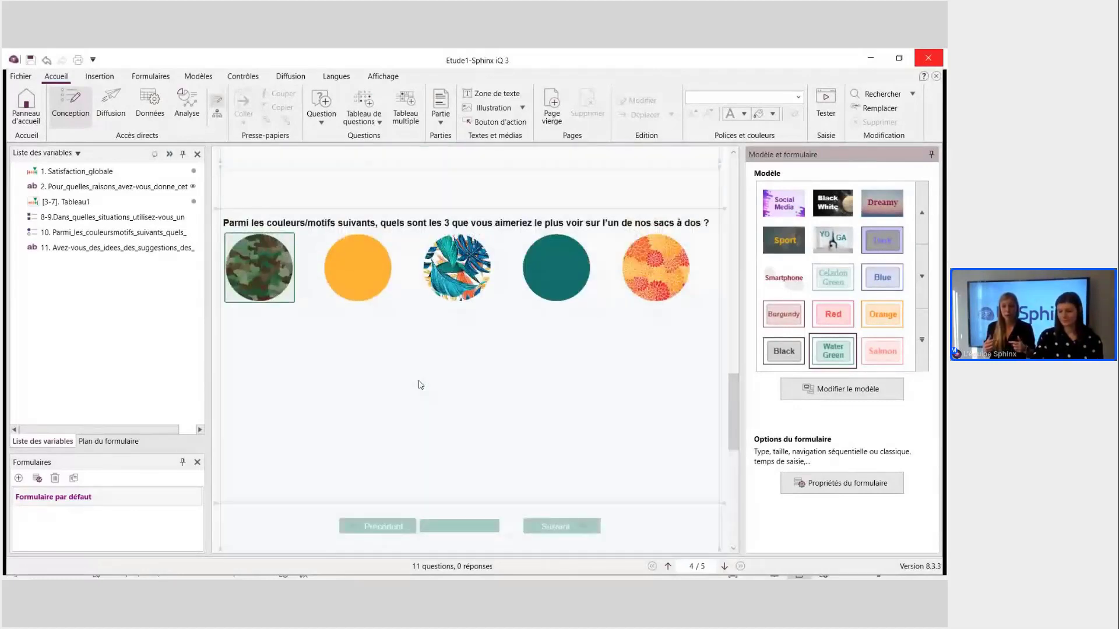
scroll(425, 408, "down", 3)
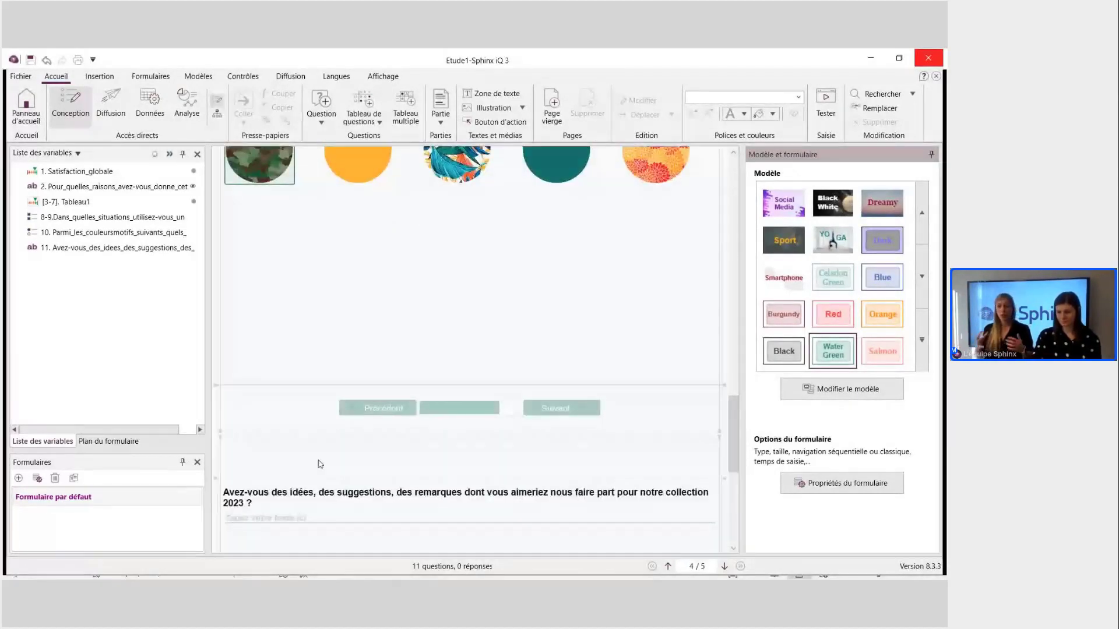
left_click(289, 500)
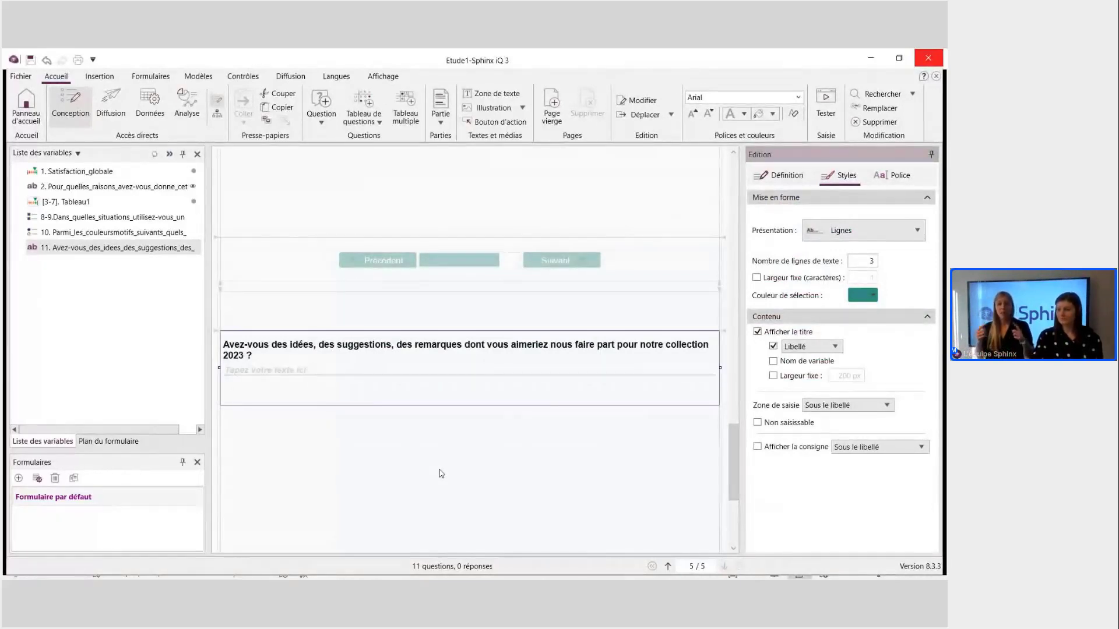
scroll(441, 473, "up", 4)
scroll(441, 470, "up", 6)
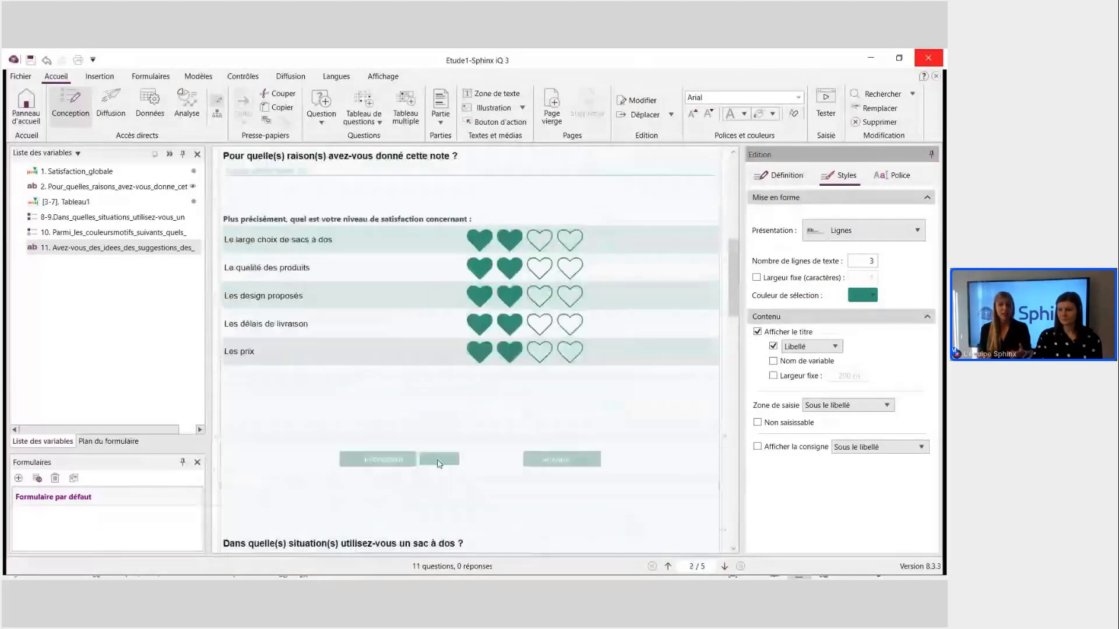
scroll(439, 463, "up", 5)
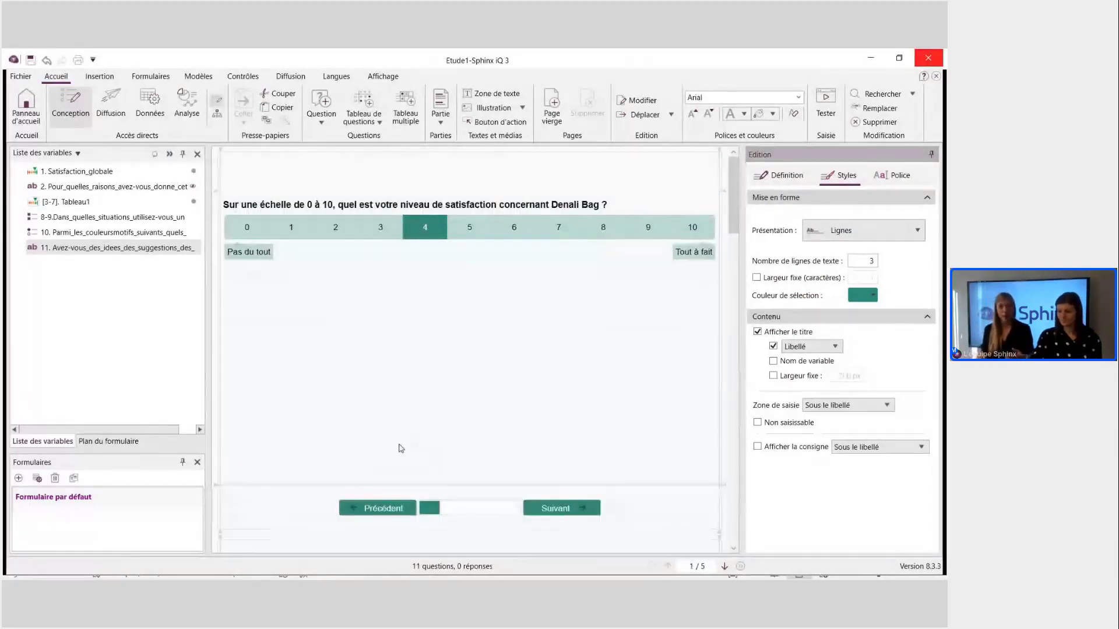
Check which questions are marked "Question obligatoire" in the Word questionnaire, and return to Sphinx iQ 3.
mouse_move(411, 568)
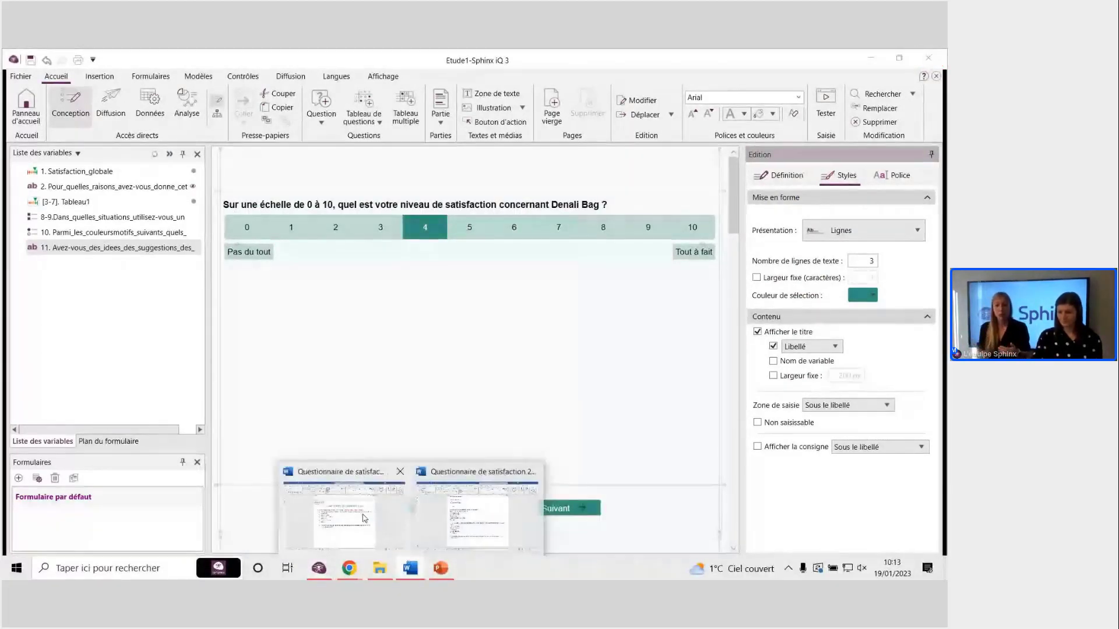
left_click(364, 518)
scroll(315, 339, "up", 8)
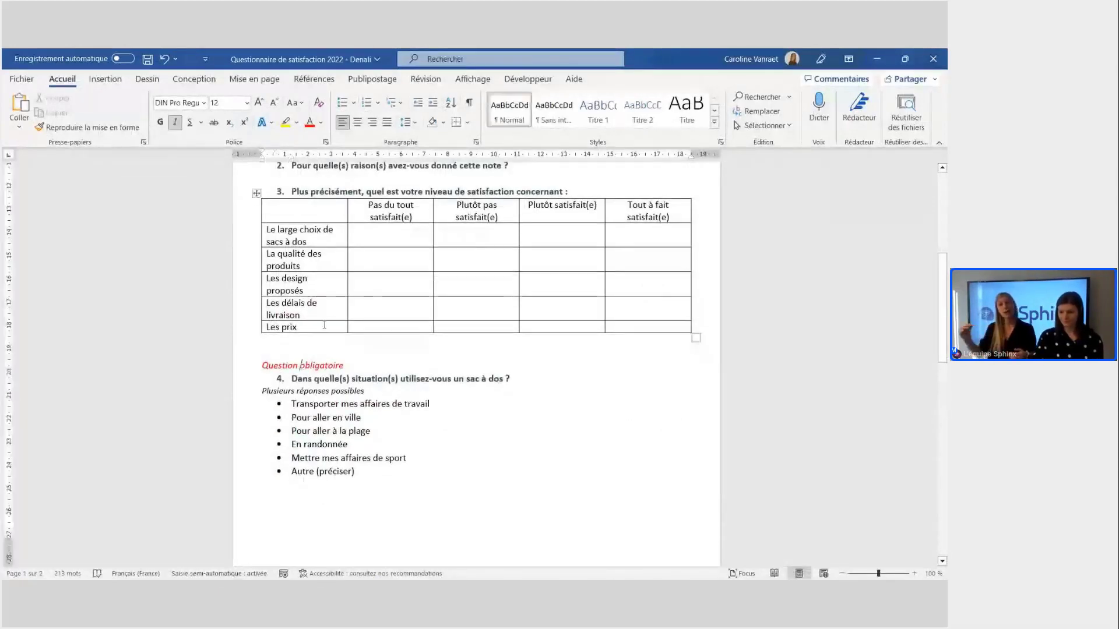
scroll(315, 339, "up", 5)
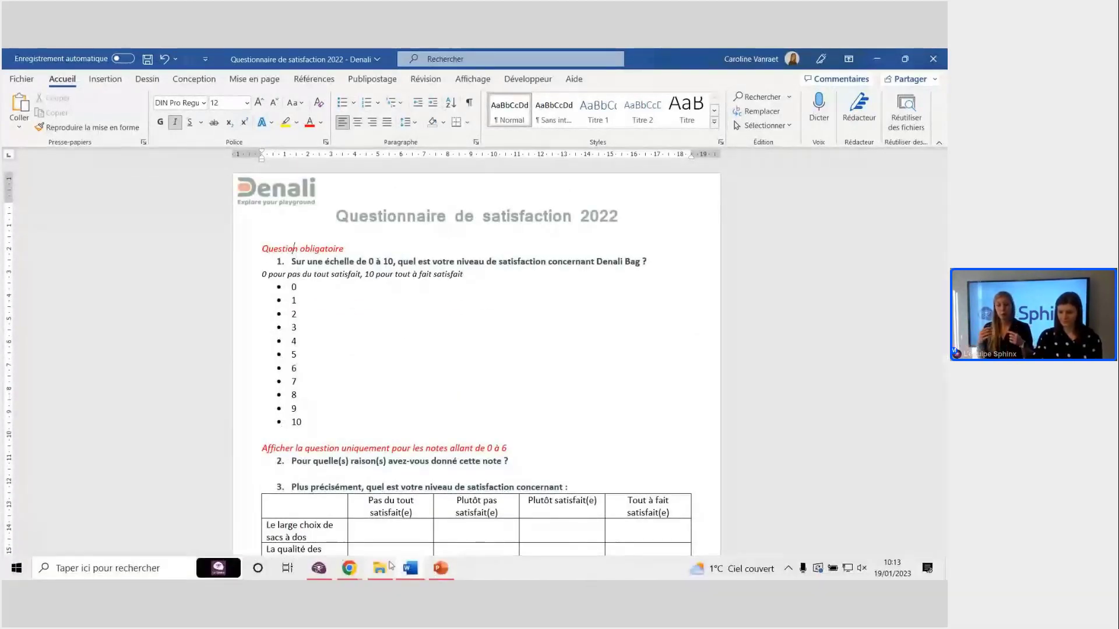
left_click(219, 577)
Make answers mandatory (Réponse obligatoire) for both the Satisfaction_globale question and the backpack-use situations question in one multiple edit.
left_click(315, 236)
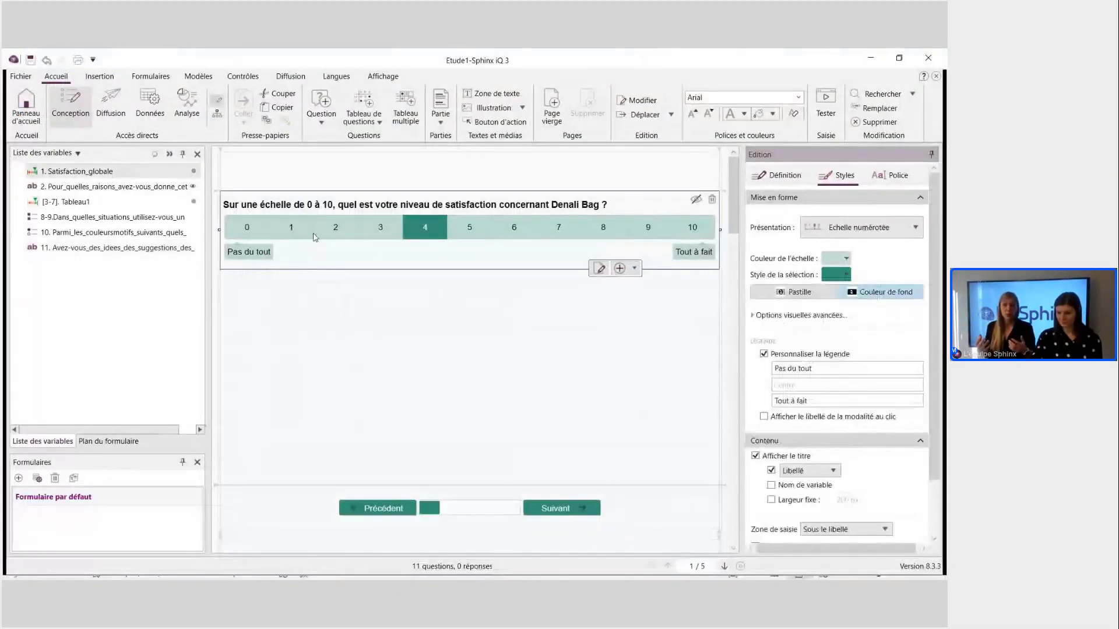
left_click(105, 171)
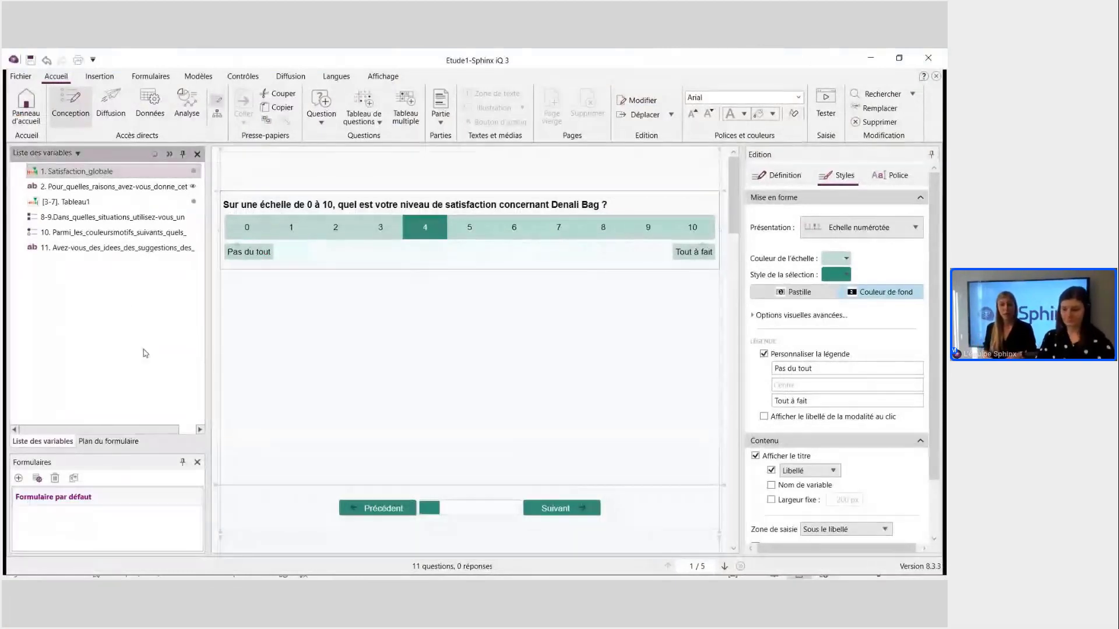
left_click(79, 221)
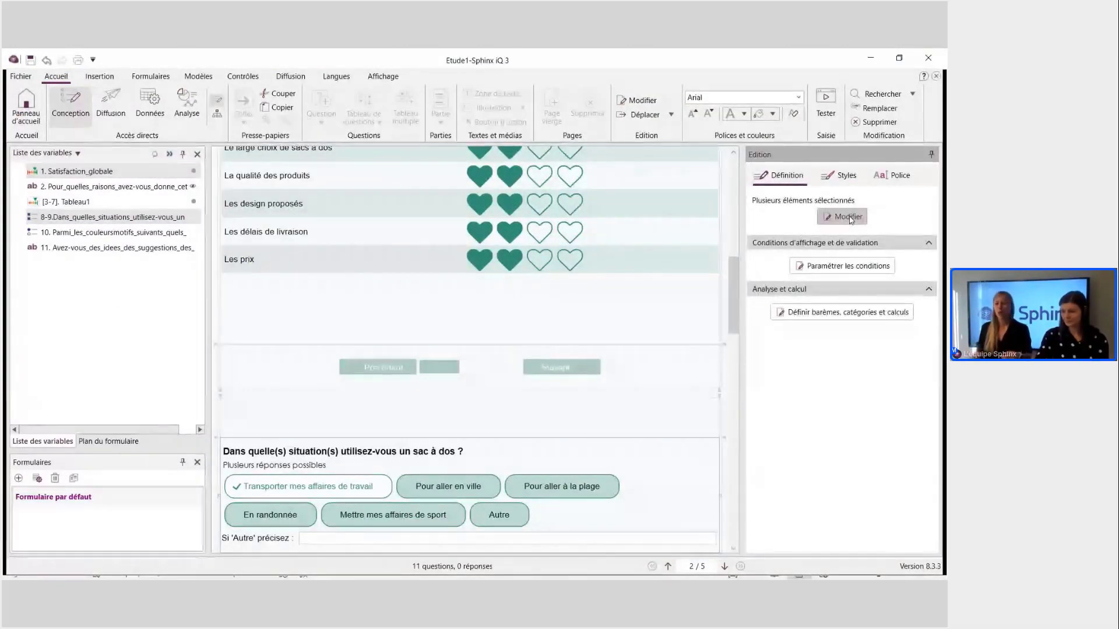
left_click(848, 217)
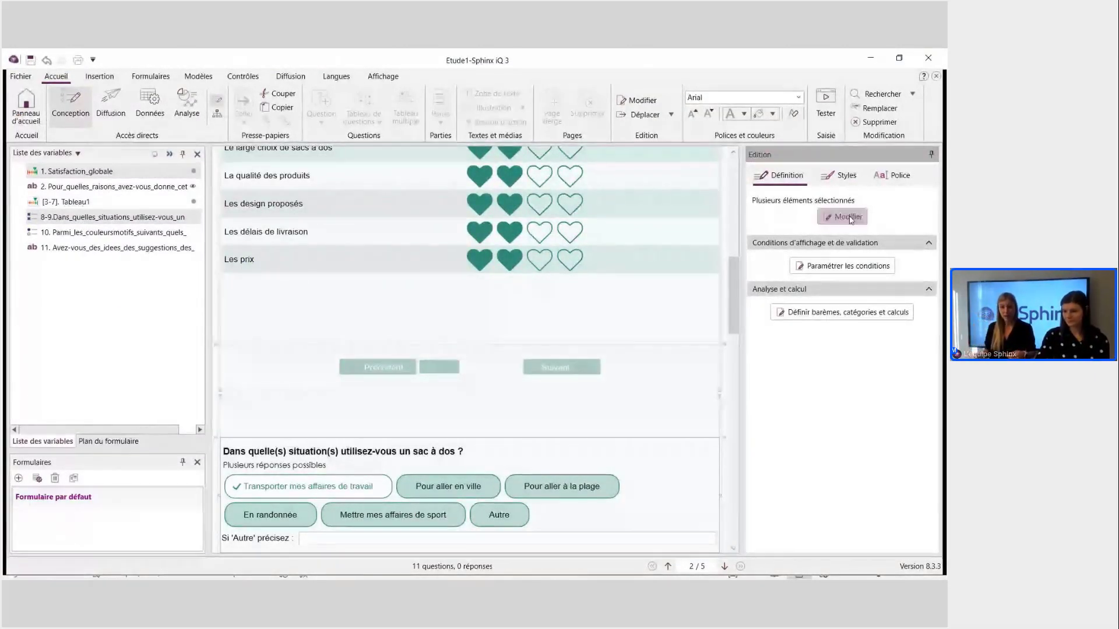
left_click(354, 181)
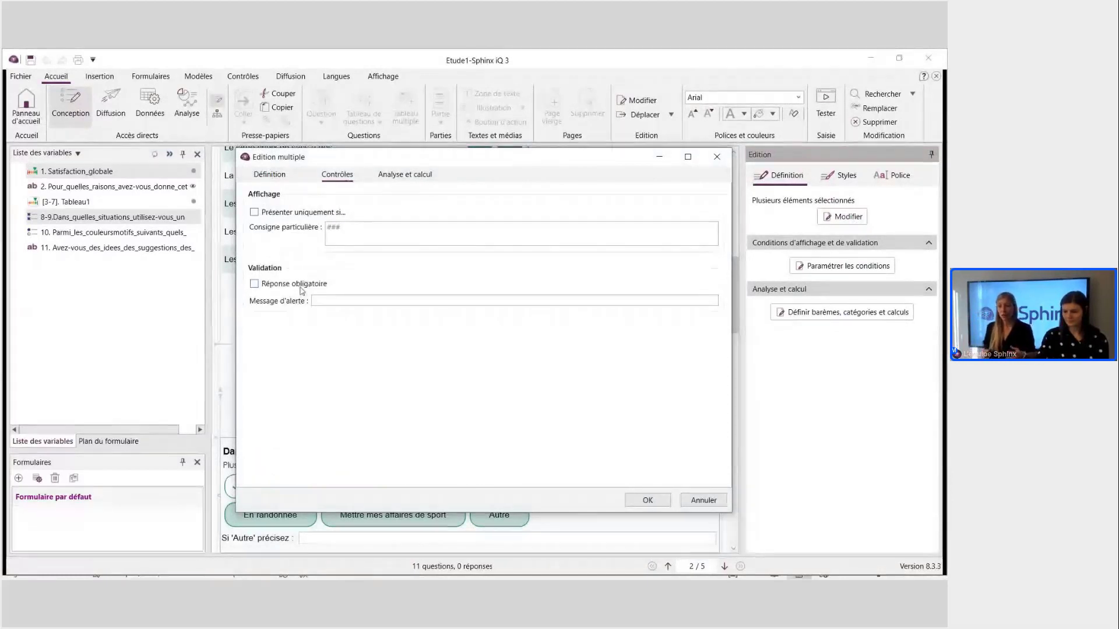
left_click(255, 284)
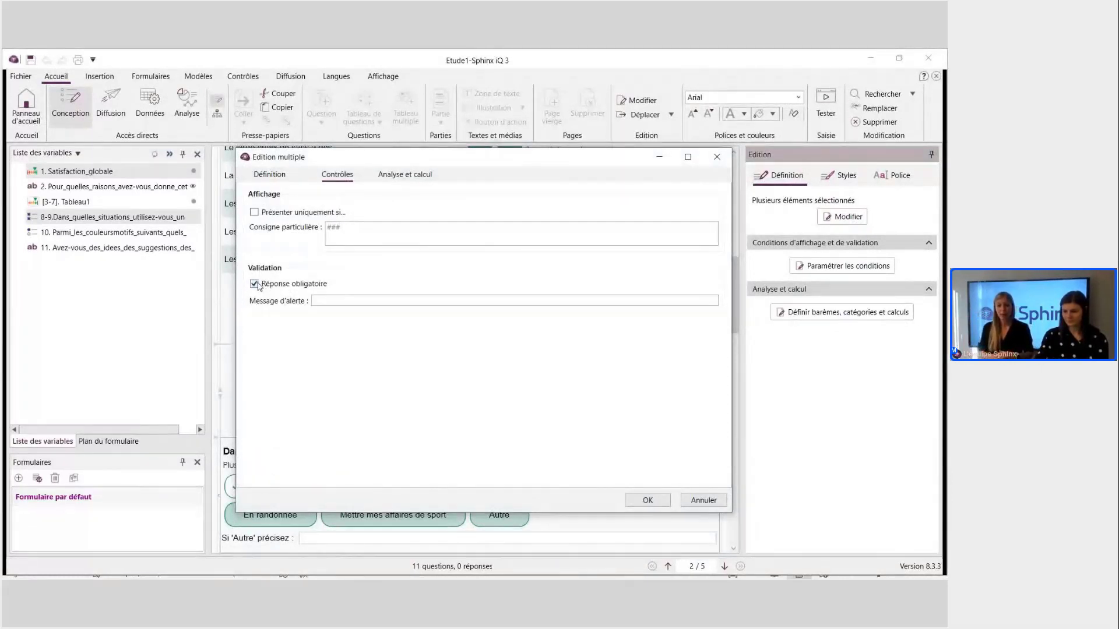
left_click(646, 500)
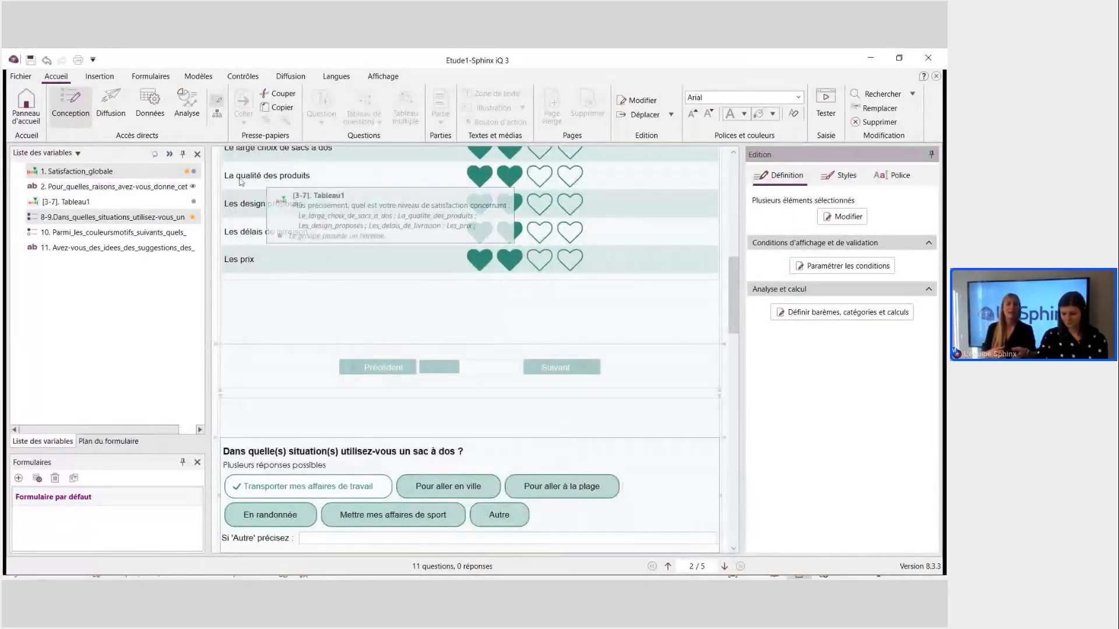
Inspect the status markers beside Satisfaction_globale, the reasons question and Tableau1 in the variable list.
left_click(191, 172)
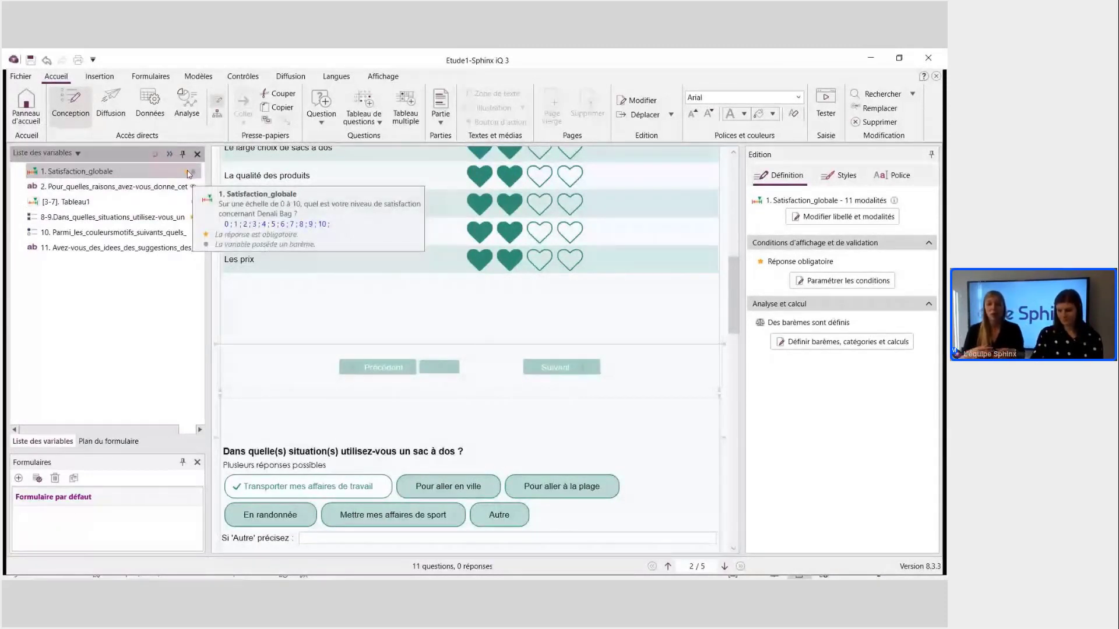
mouse_move(194, 191)
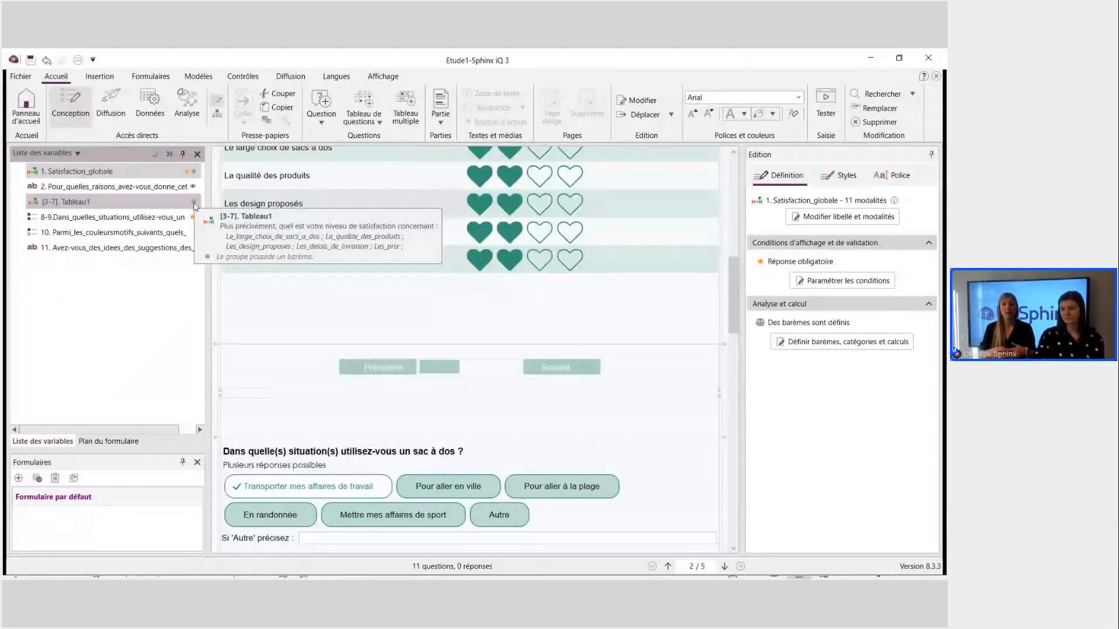
left_click(259, 306)
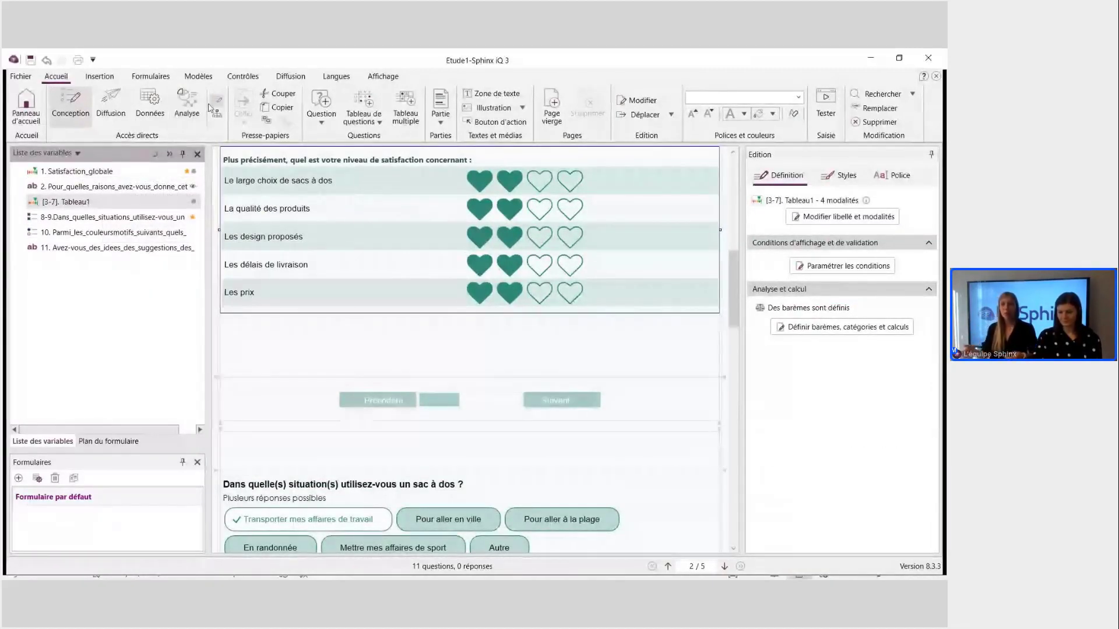
Review every question's modalities, conditions and mandatory settings in the detailed list view, and return to the form view.
left_click(376, 78)
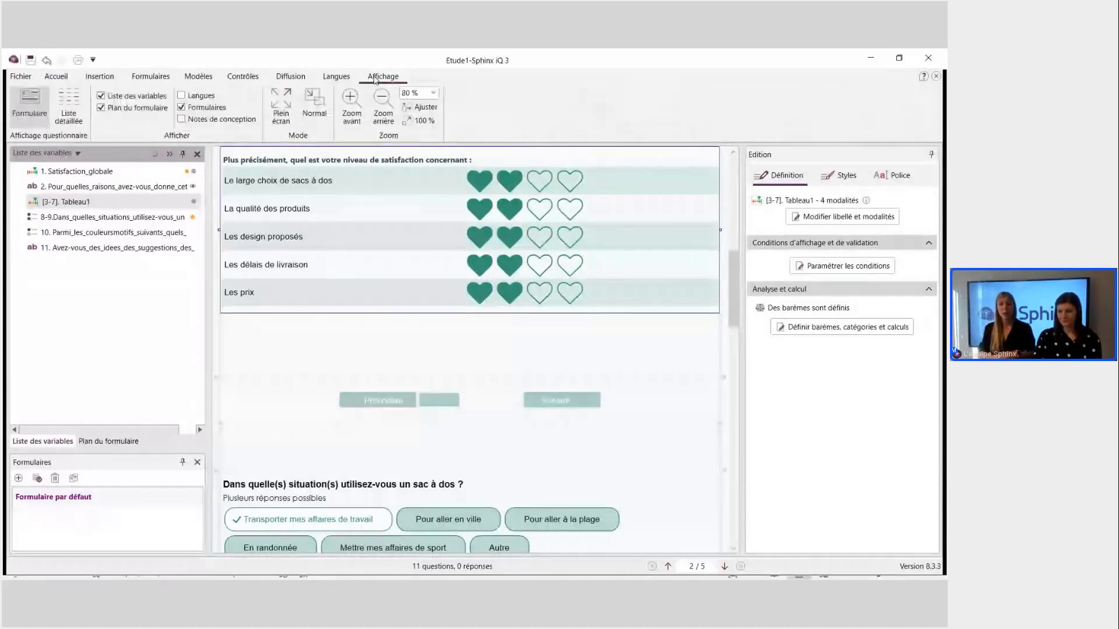
left_click(77, 105)
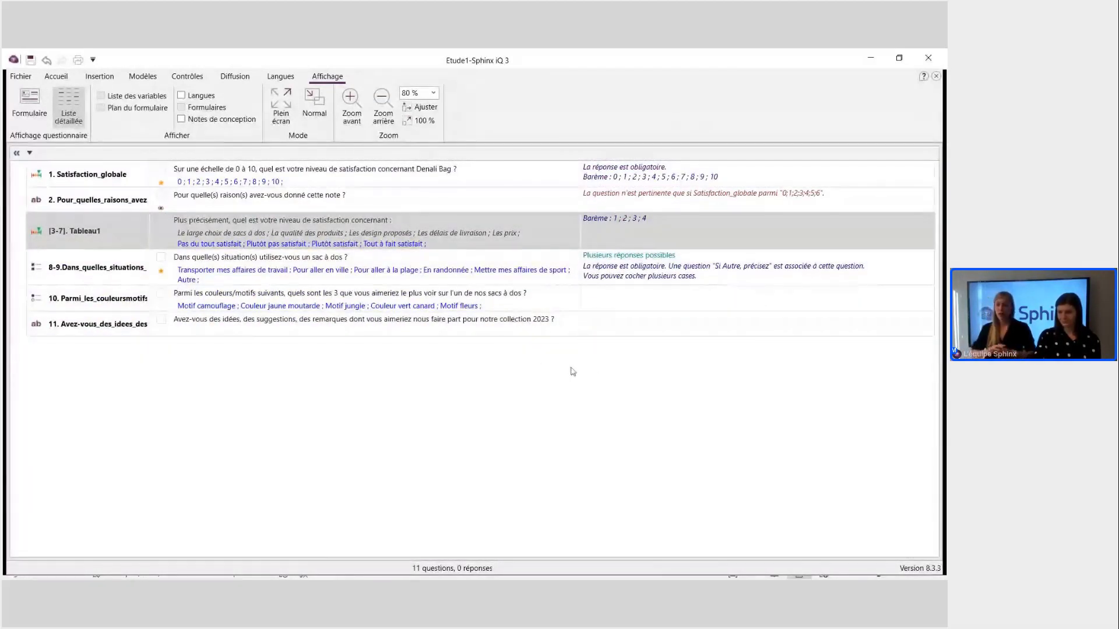
left_click(103, 246)
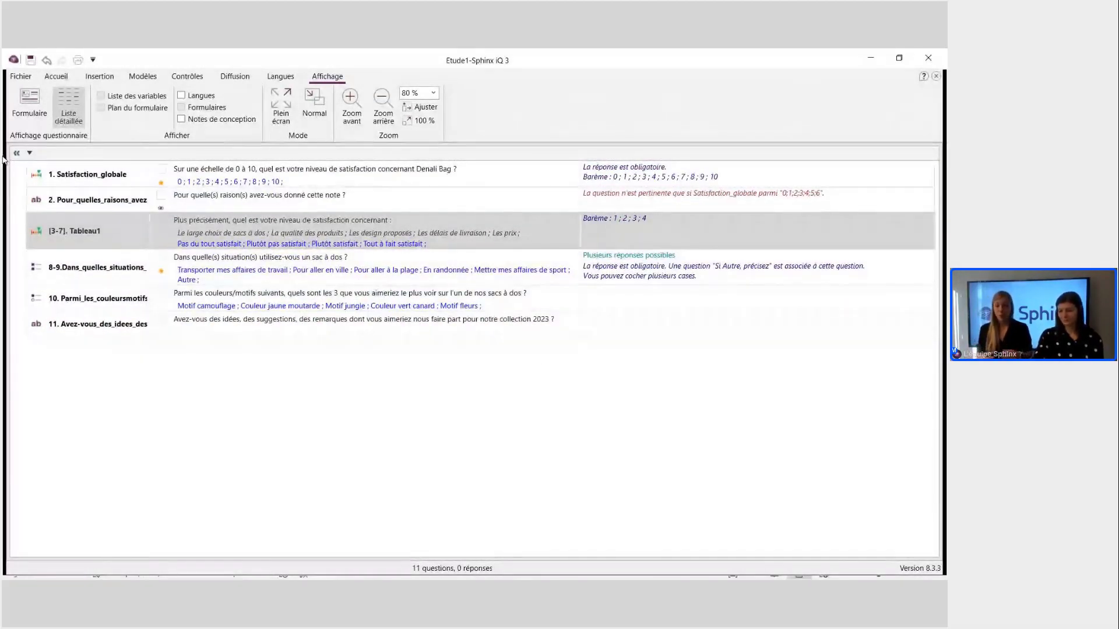
left_click(26, 104)
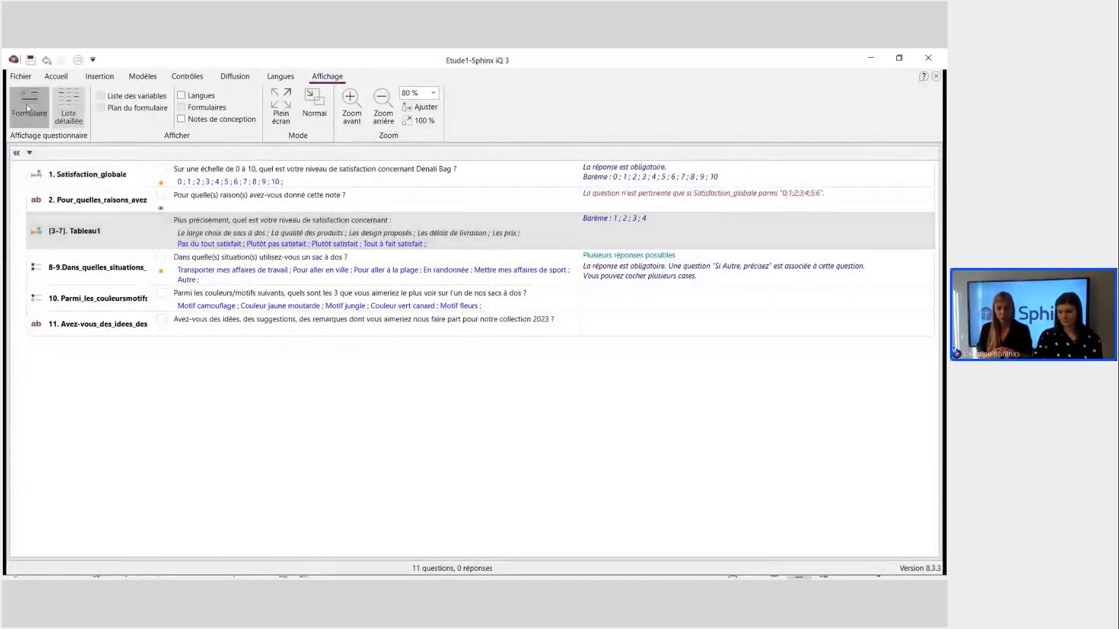
Switch to the Word questionnaire and review its questions and red instructions down to the colours/motifs question and back up.
mouse_move(458, 578)
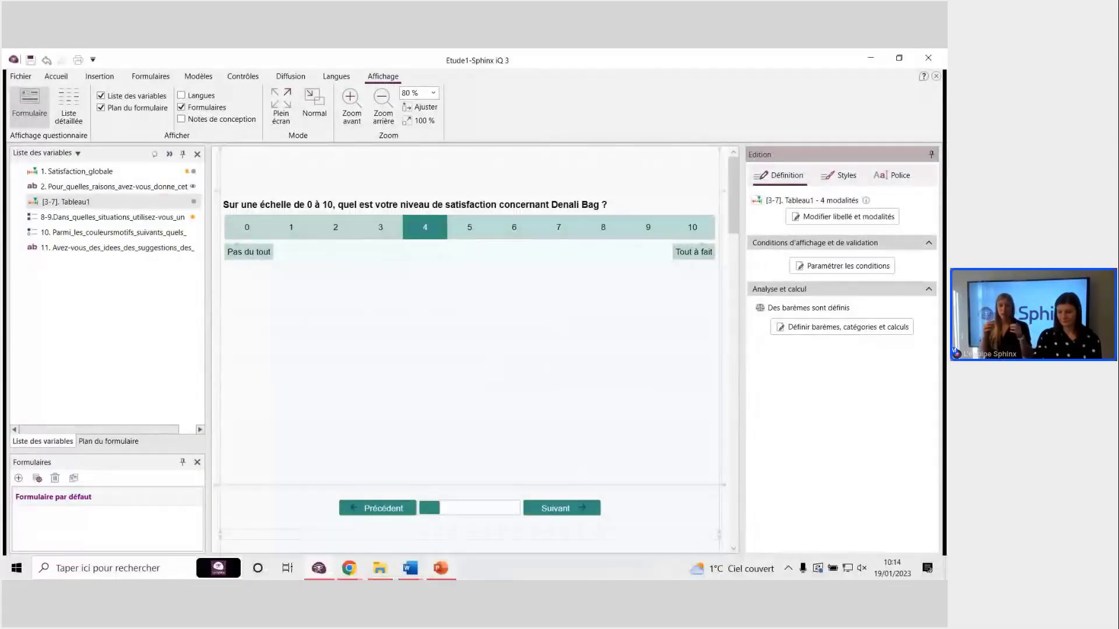
left_click(411, 572)
left_click(374, 524)
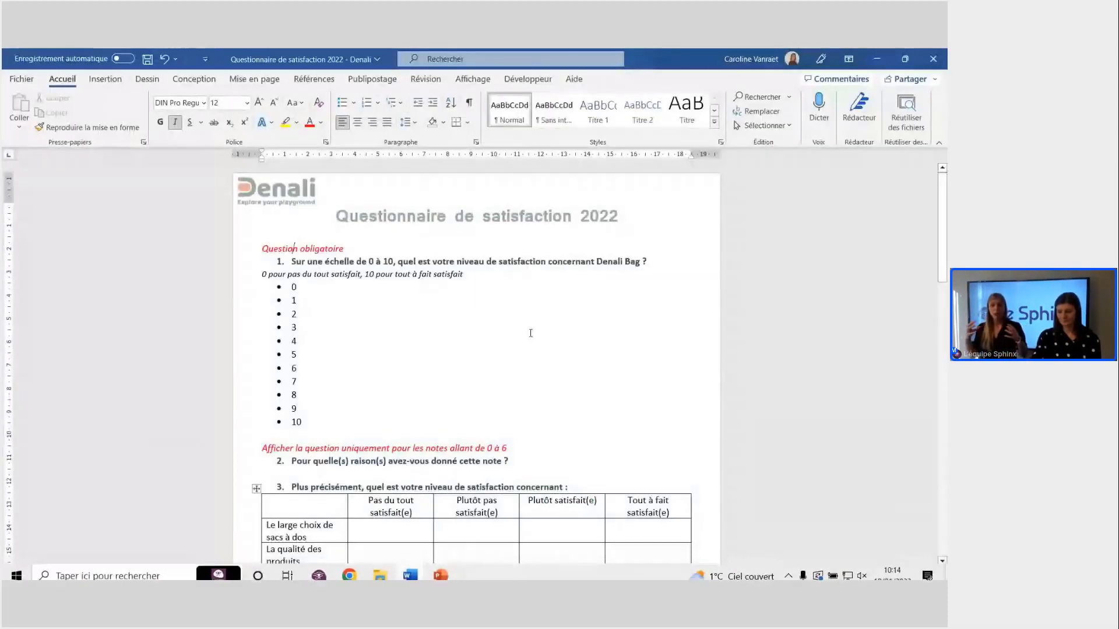
scroll(526, 308, "down", 10)
scroll(525, 308, "down", 7)
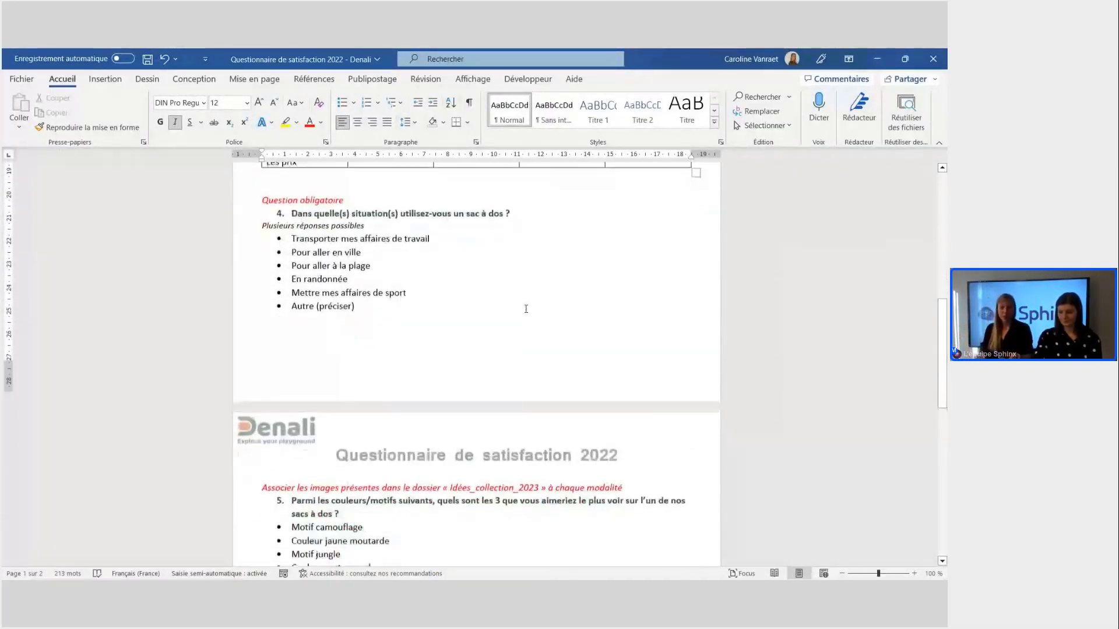
scroll(526, 309, "up", 6)
scroll(525, 309, "up", 8)
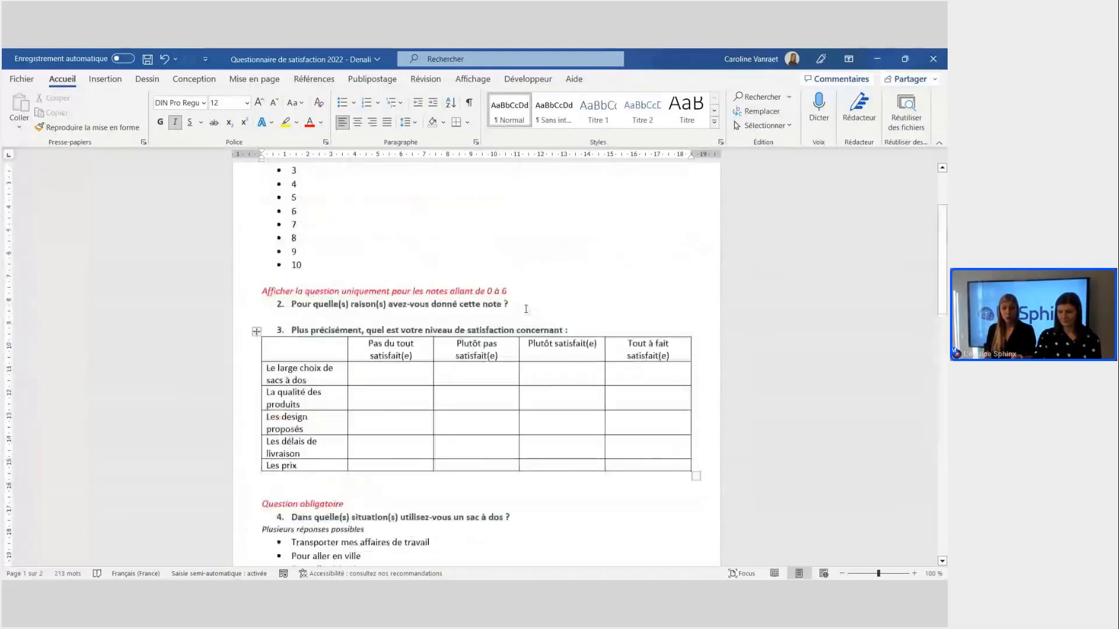
mouse_move(430, 568)
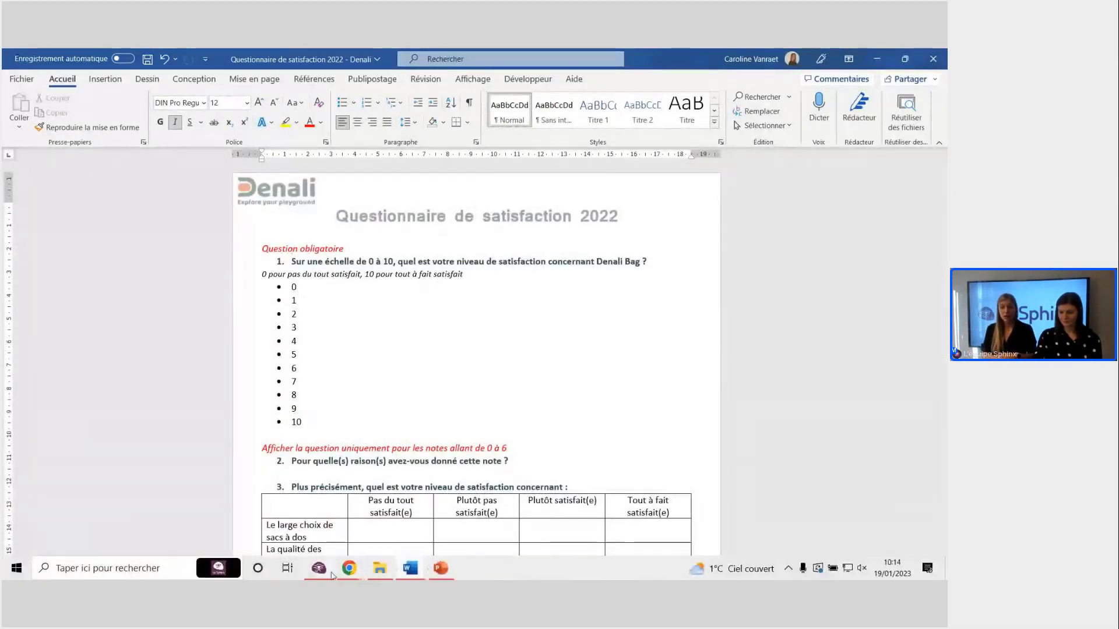
Return to Sphinx iQ 3 and review the finished form from the first page to the last question and back.
left_click(330, 574)
scroll(460, 377, "down", 5)
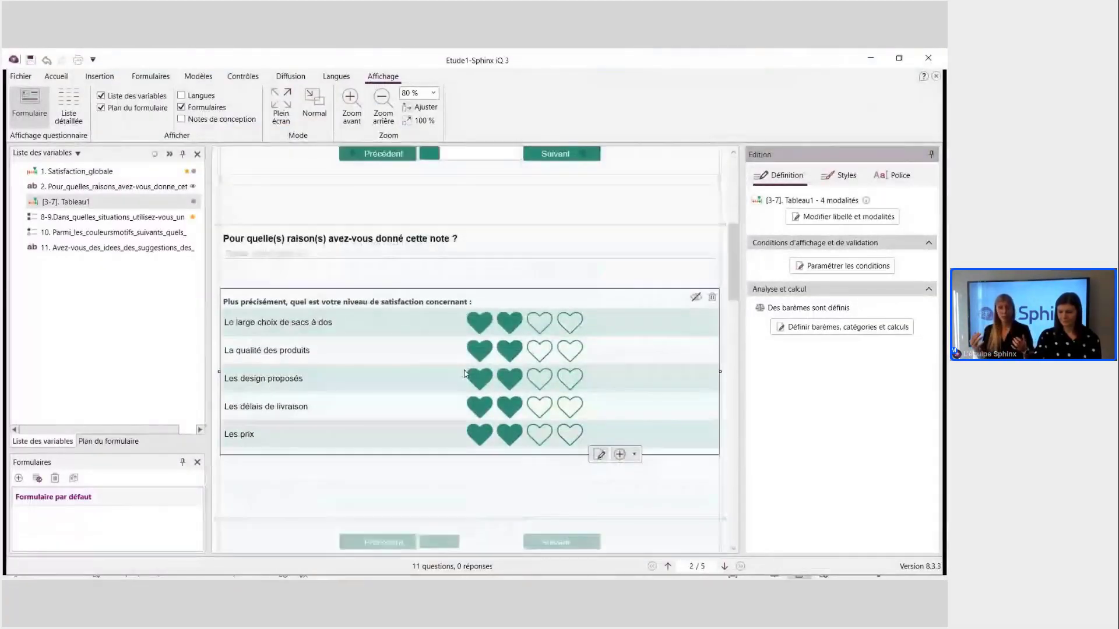
scroll(464, 373, "down", 10)
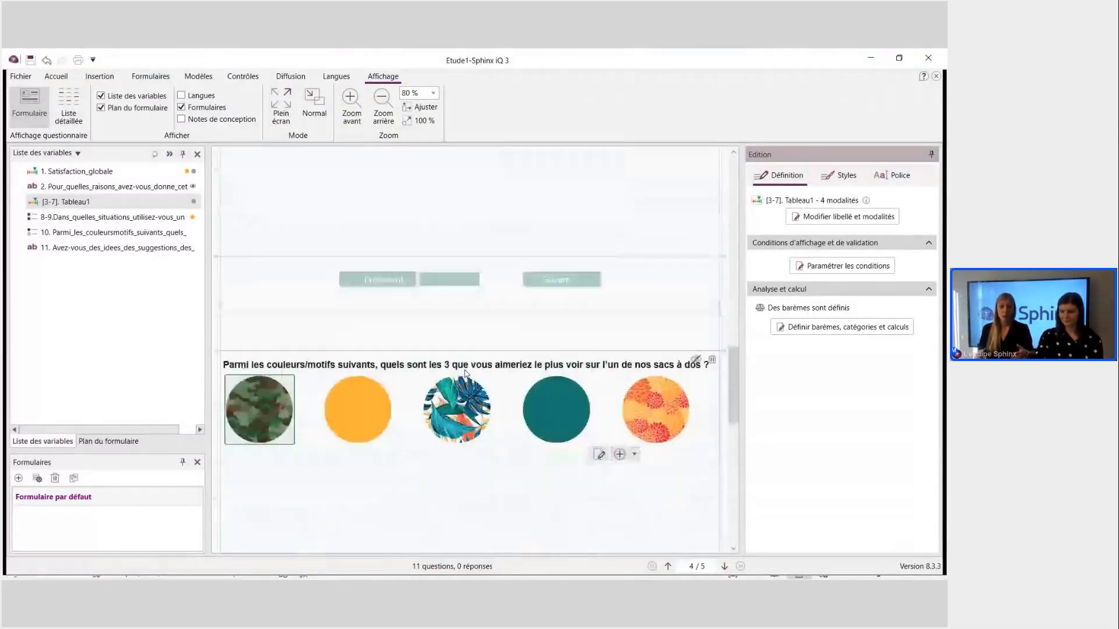
scroll(465, 373, "down", 5)
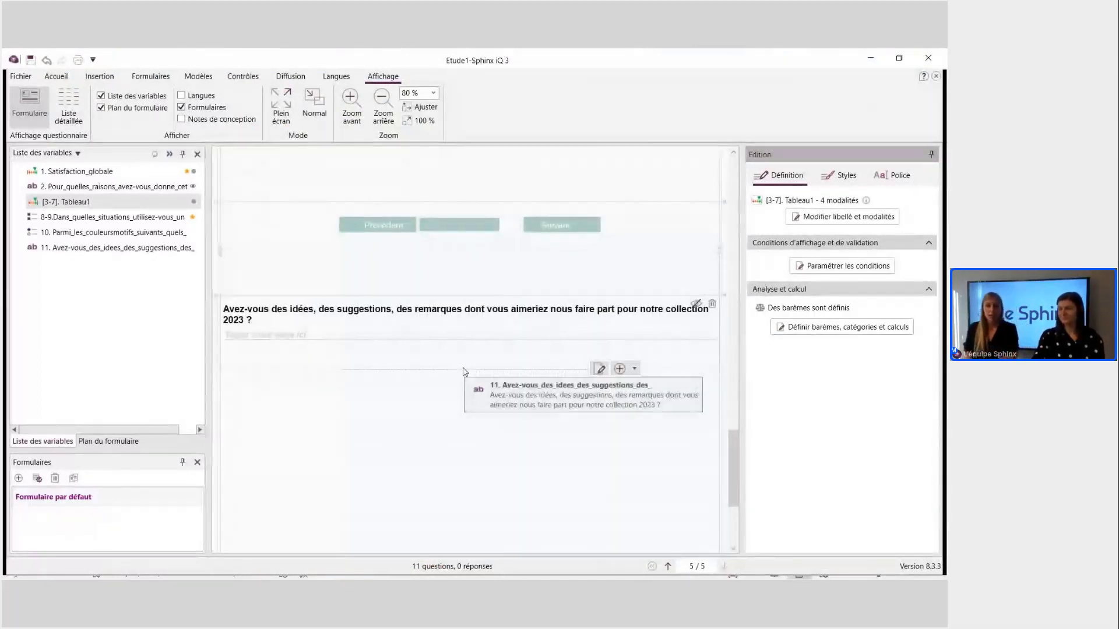
scroll(465, 373, "up", 5)
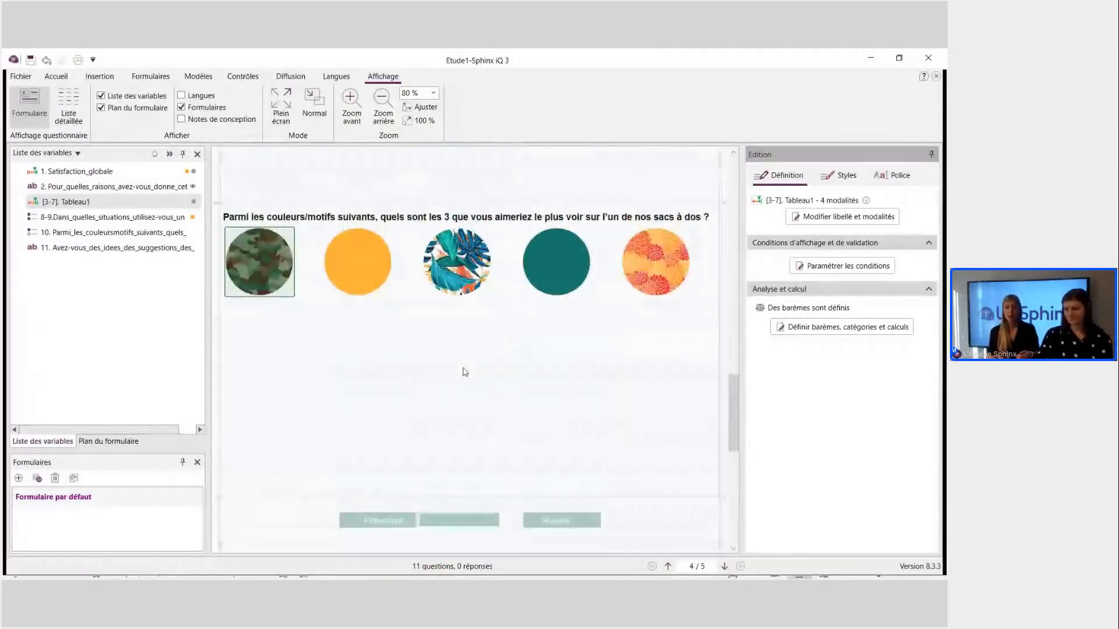
scroll(464, 372, "up", 10)
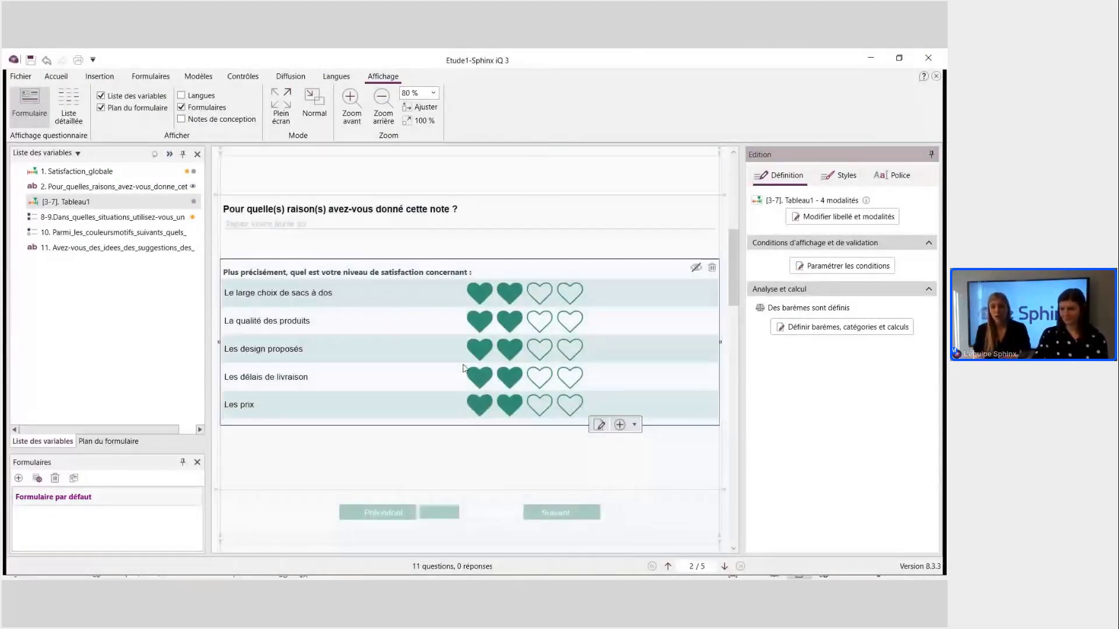
scroll(465, 368, "up", 5)
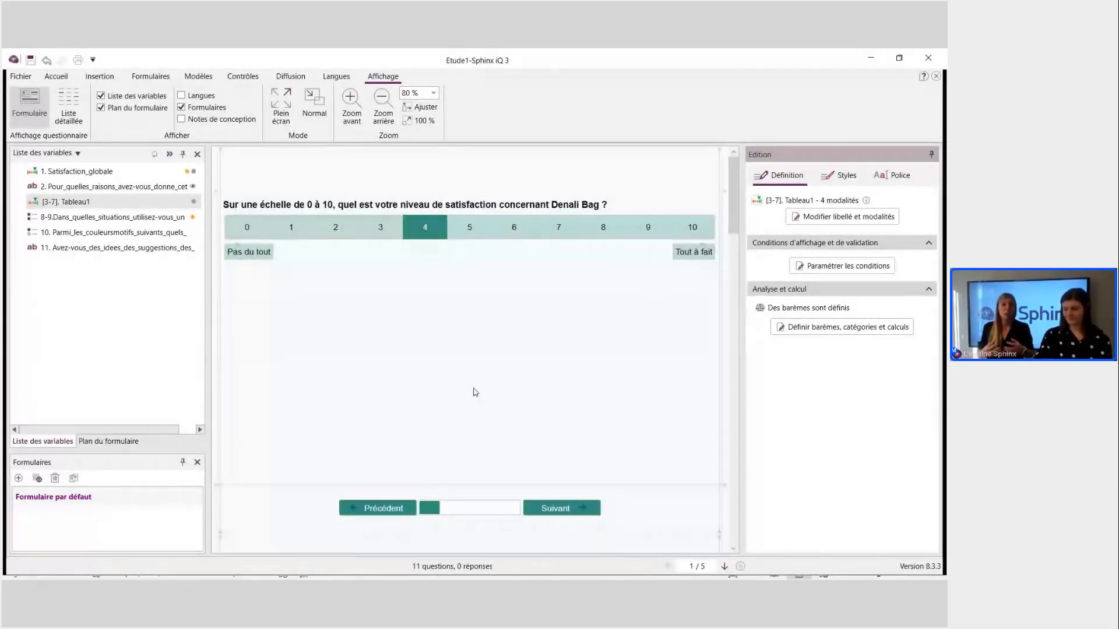
Switch to the PowerPoint presentation, start the slide show from the context slide and advance to the Conclusion slide.
mouse_move(459, 581)
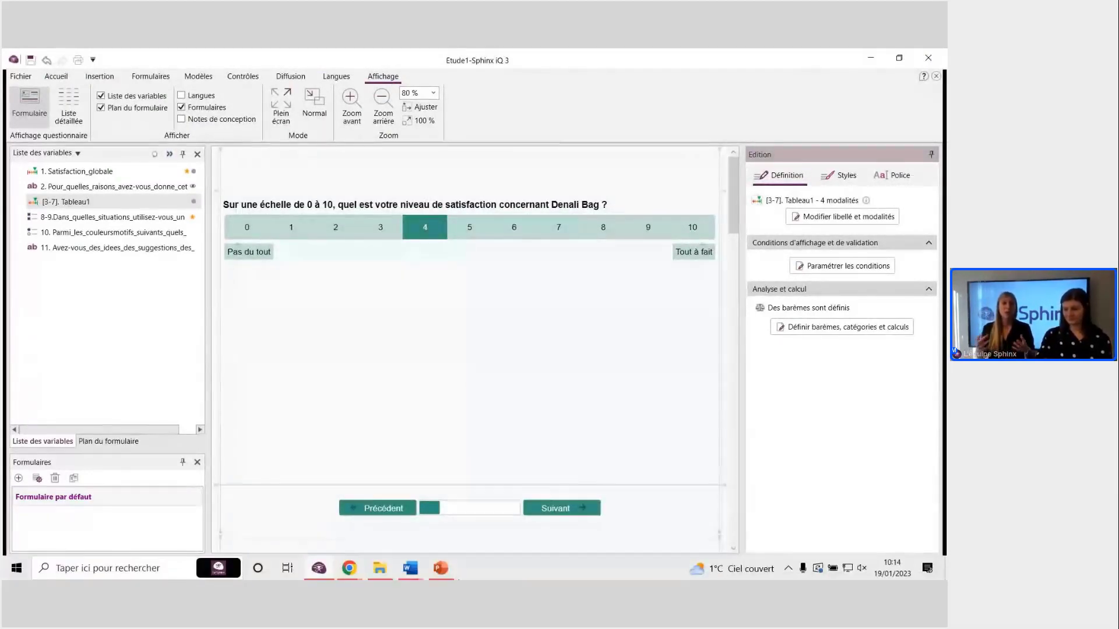
left_click(444, 570)
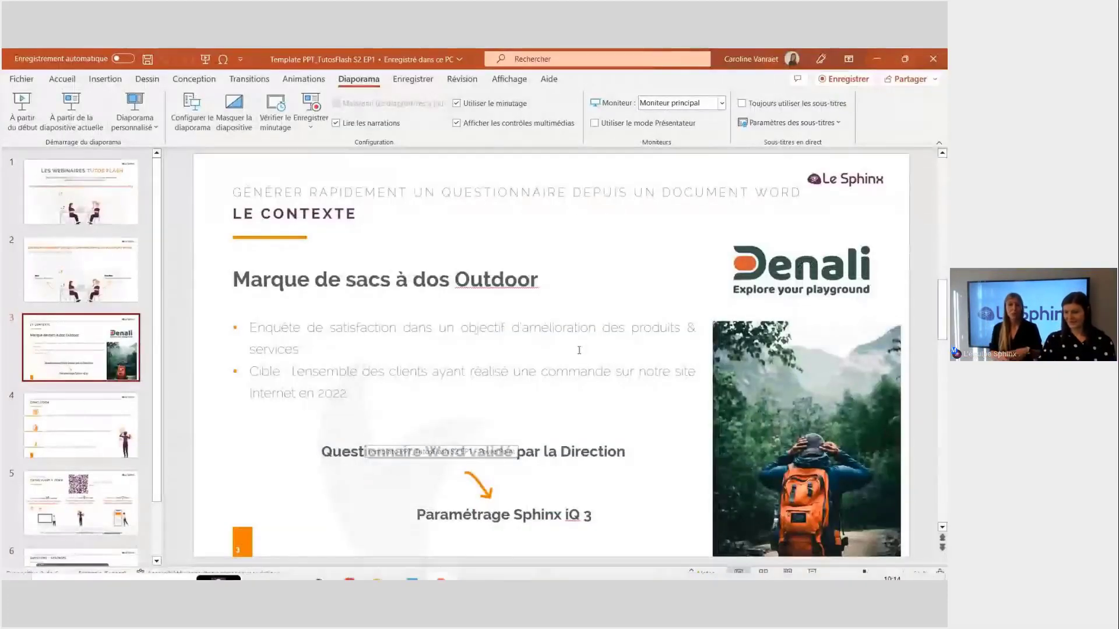
left_click(812, 574)
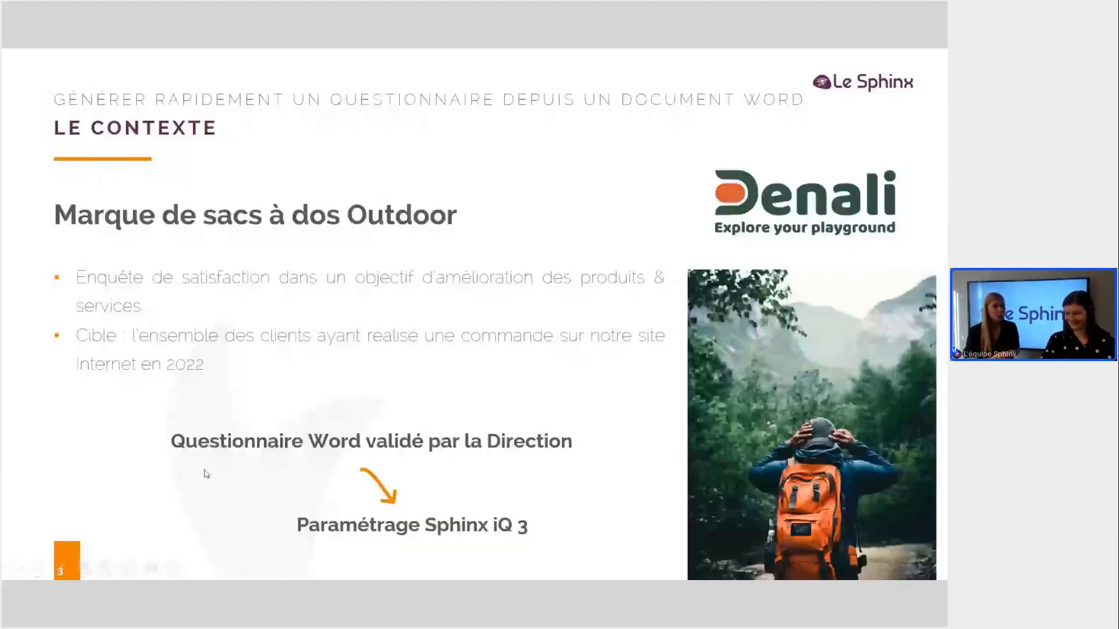
left_click(33, 574)
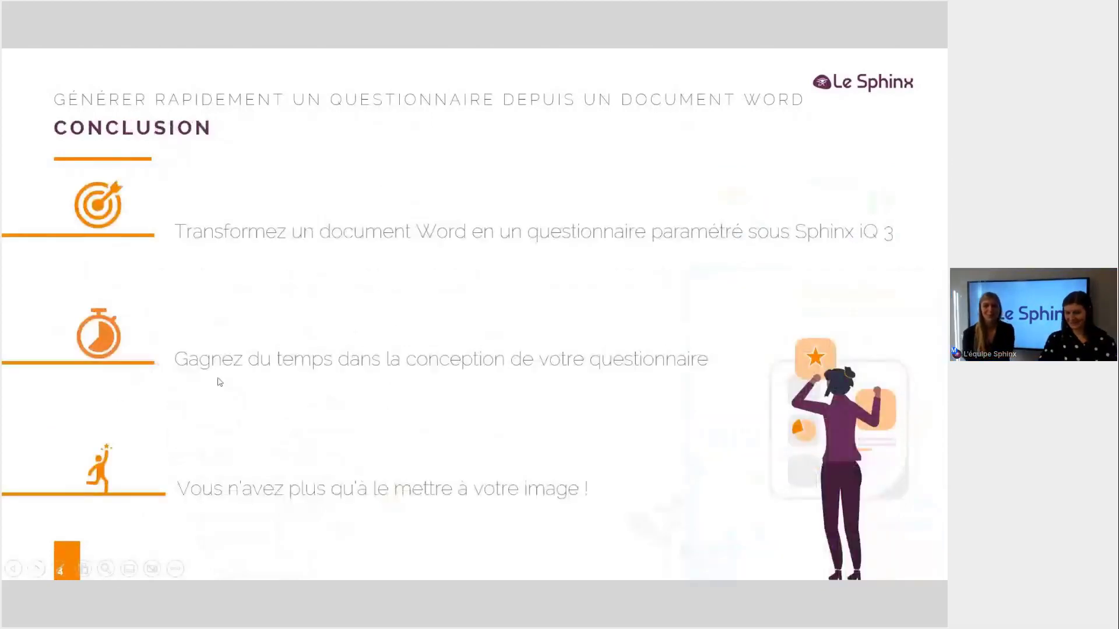